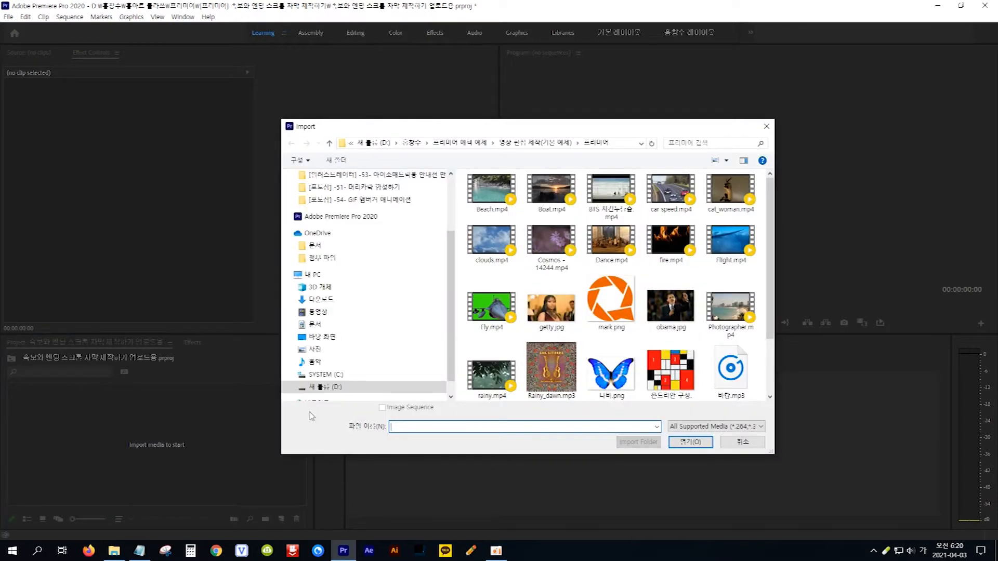
Import Photographer.mp4 and drag it onto the timeline to build the Photographer sequence.
left_click(726, 311)
left_click(694, 442)
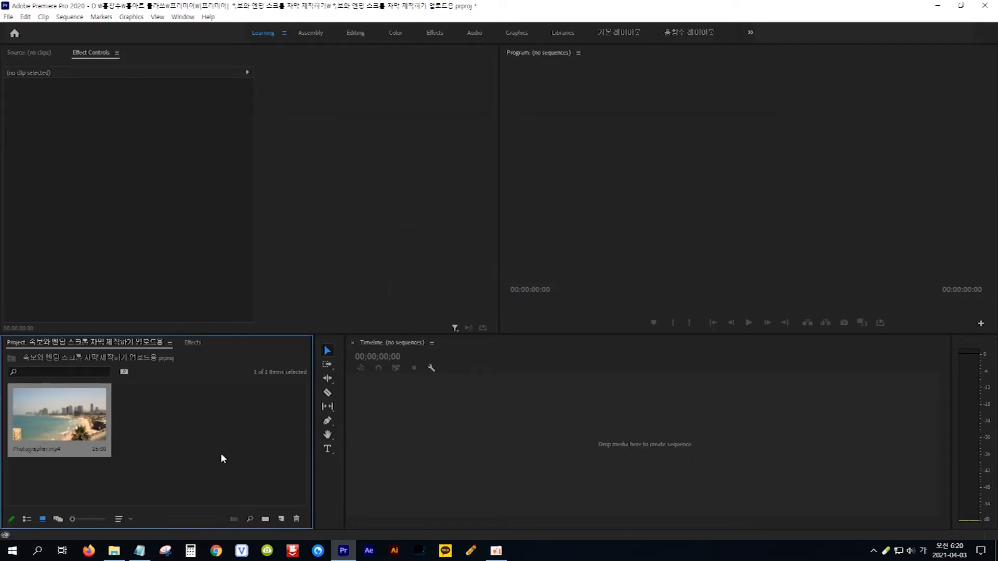
left_click_drag(61, 427, 430, 450)
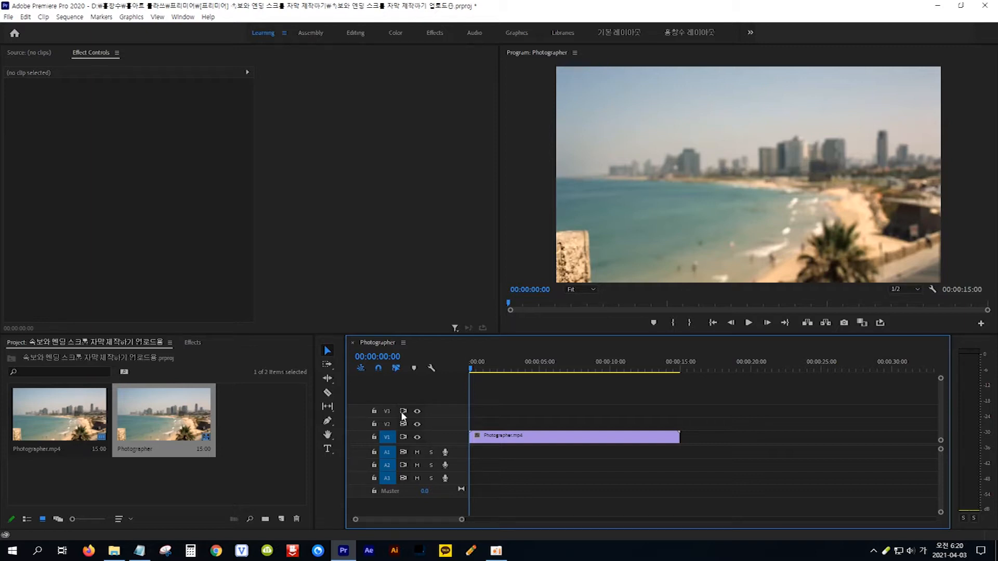
Create a legacy title named 속보와 엔딩 스크롤 자막 and bring up the Notepad news script.
left_click(8, 16)
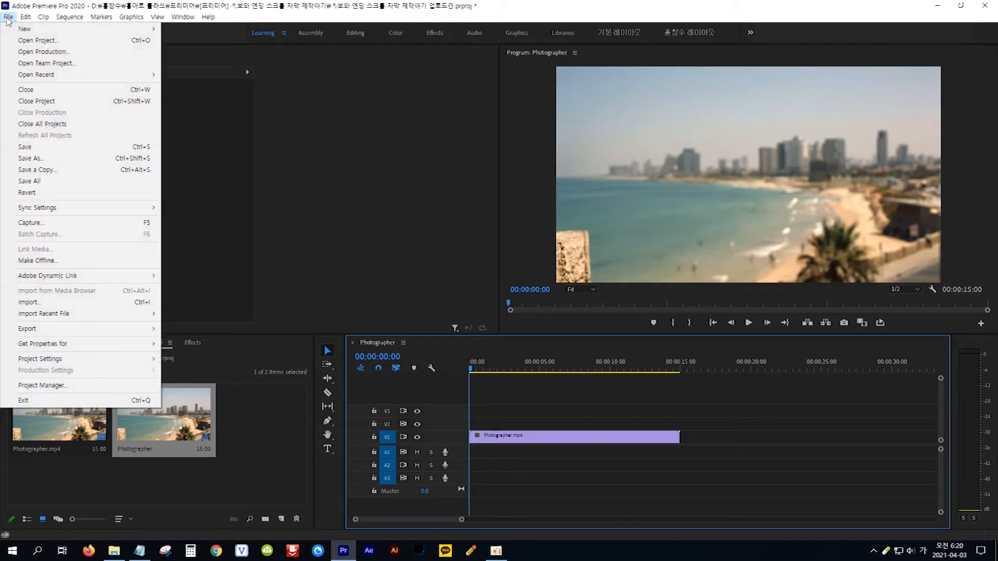
mouse_move(24, 31)
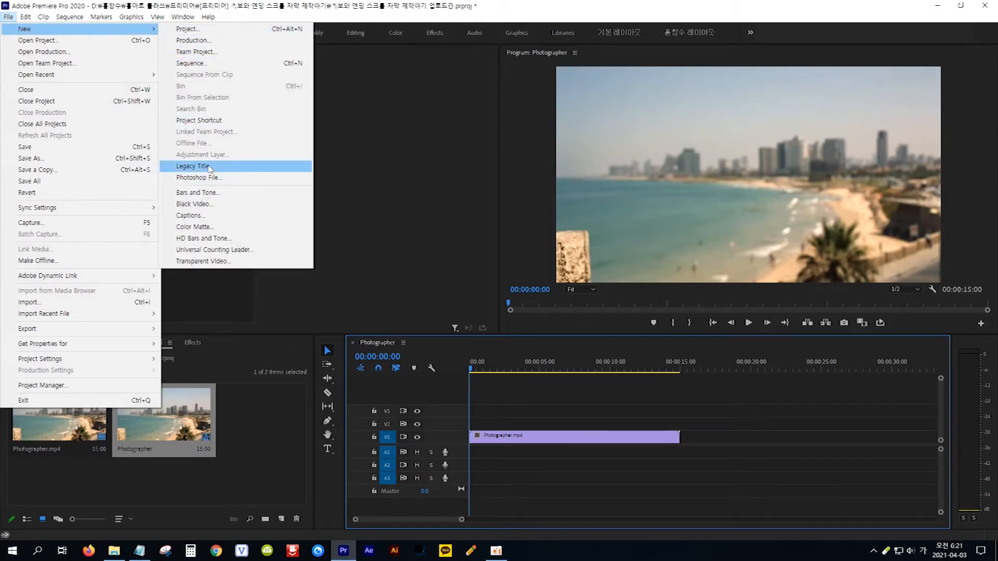
left_click(229, 167)
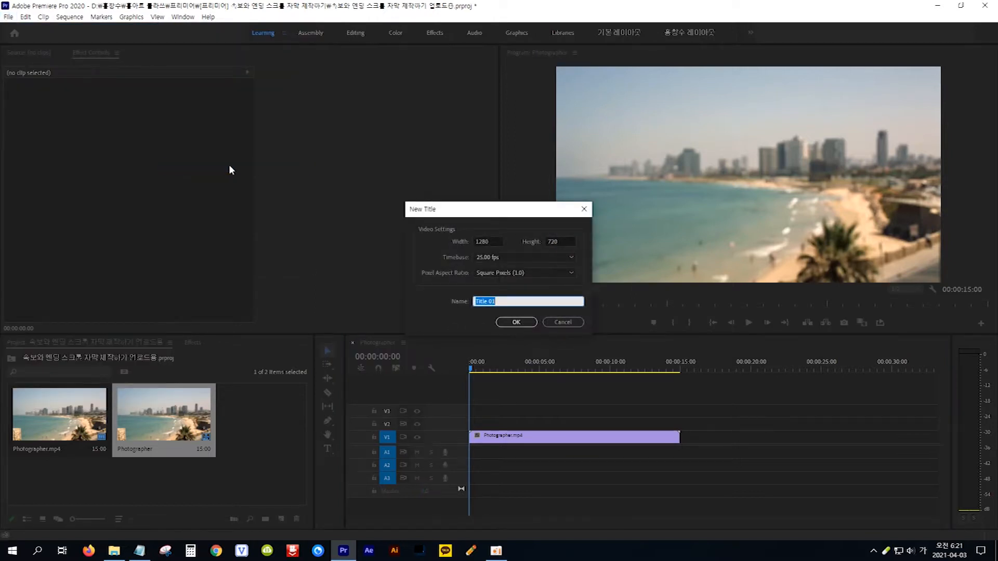
left_click_drag(502, 303, 429, 300)
type("속보와 엔딩 스크롤 자막")
left_click(524, 323)
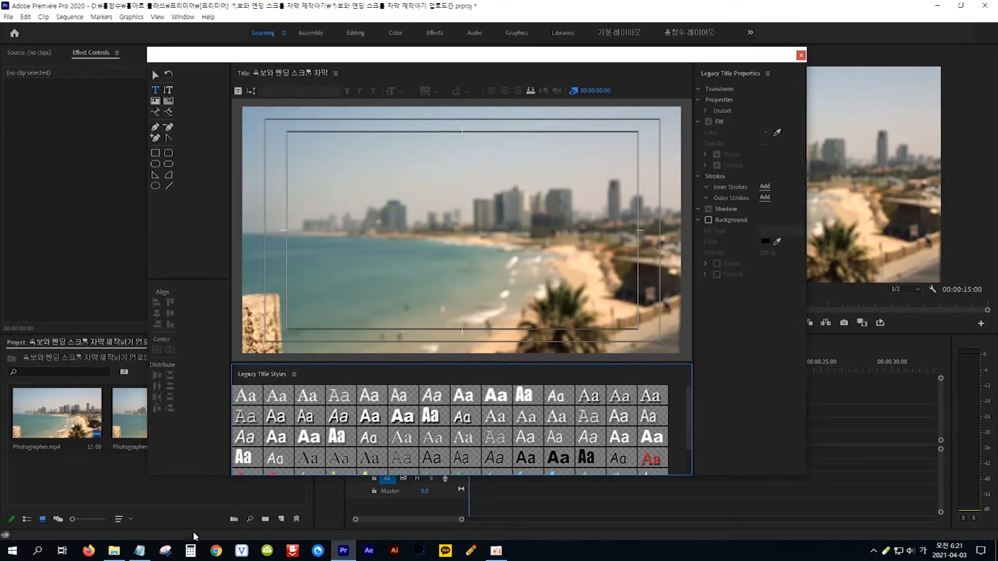
left_click(139, 552)
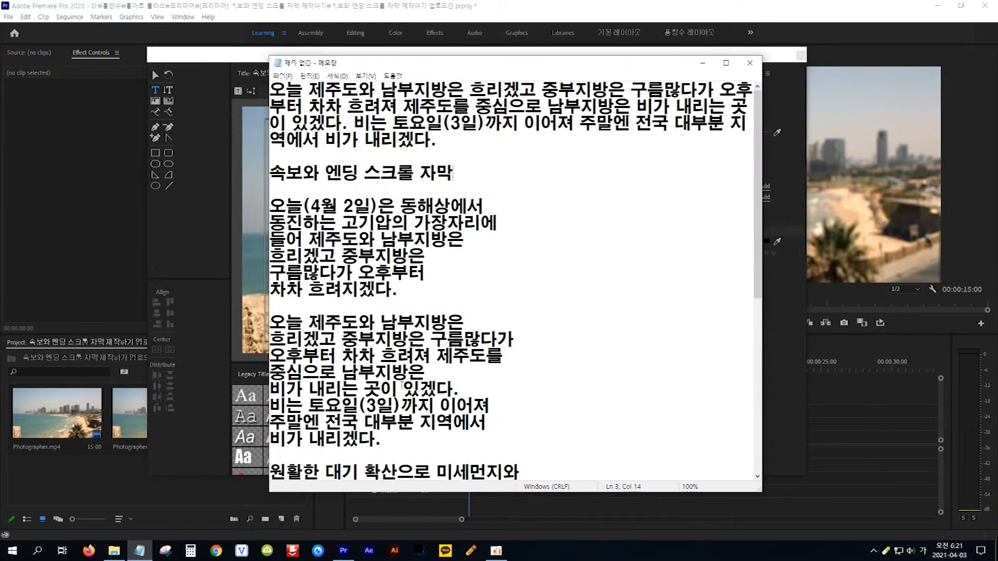
Copy Notepad's first weather-news paragraph and return to the Premiere title editor.
left_click_drag(443, 142, 265, 84)
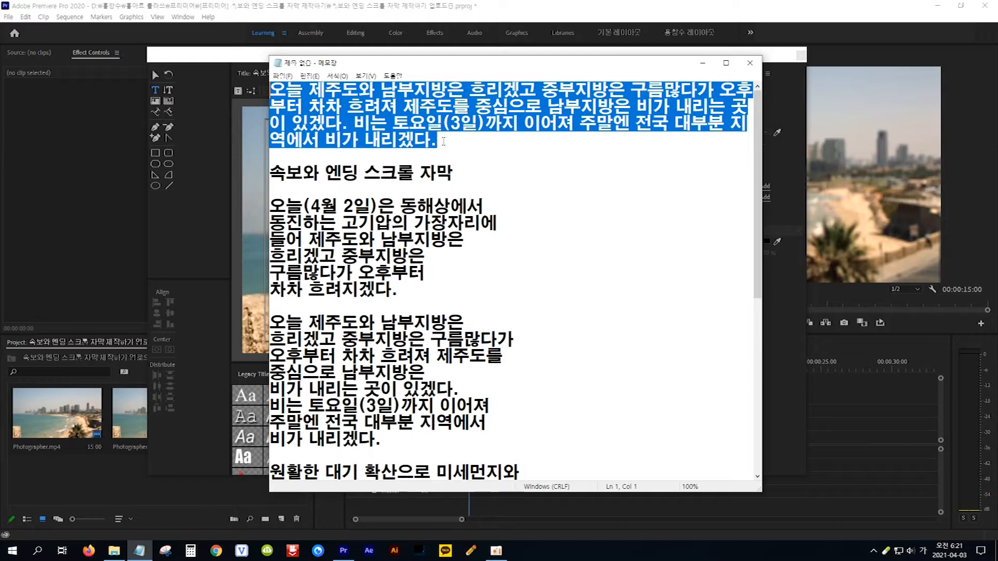
left_click(447, 141)
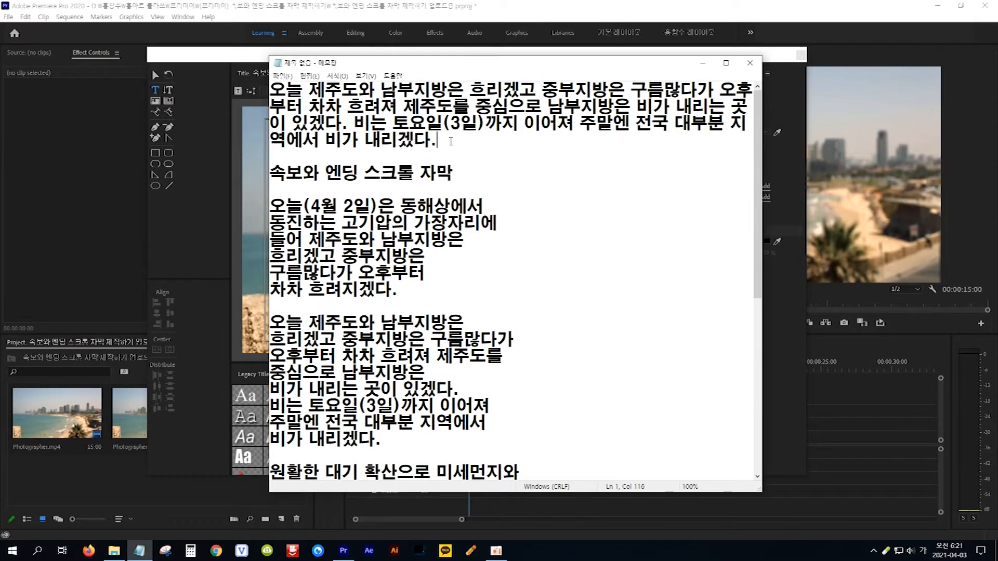
left_click_drag(439, 141, 266, 89)
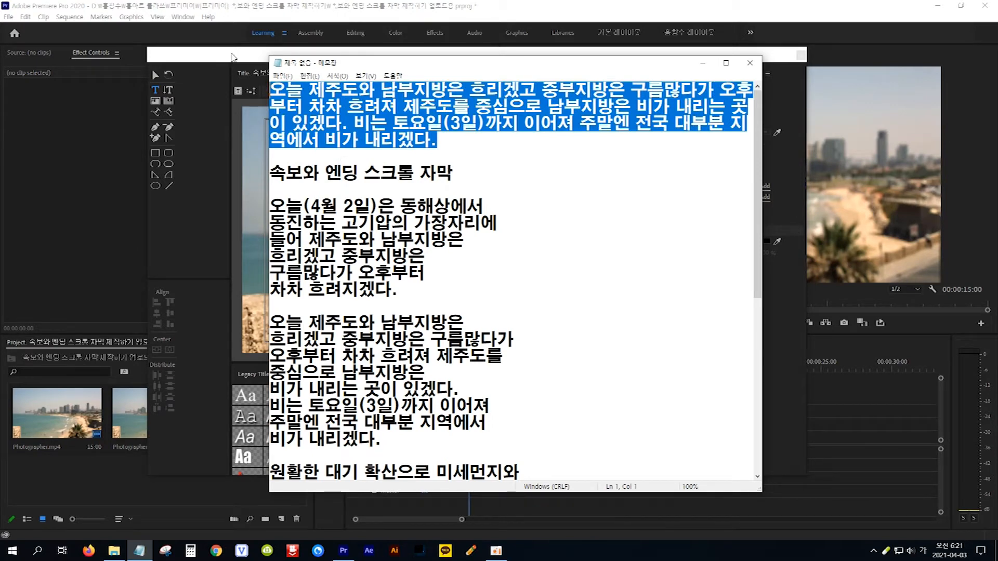
left_click(232, 57)
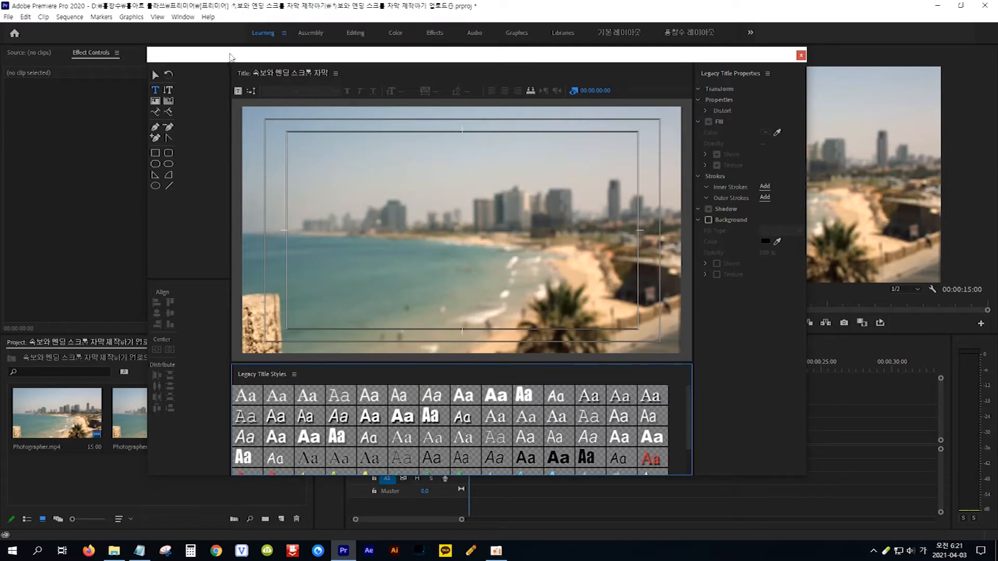
Paste the copied news paragraph as a text line on the title canvas.
left_click(157, 94)
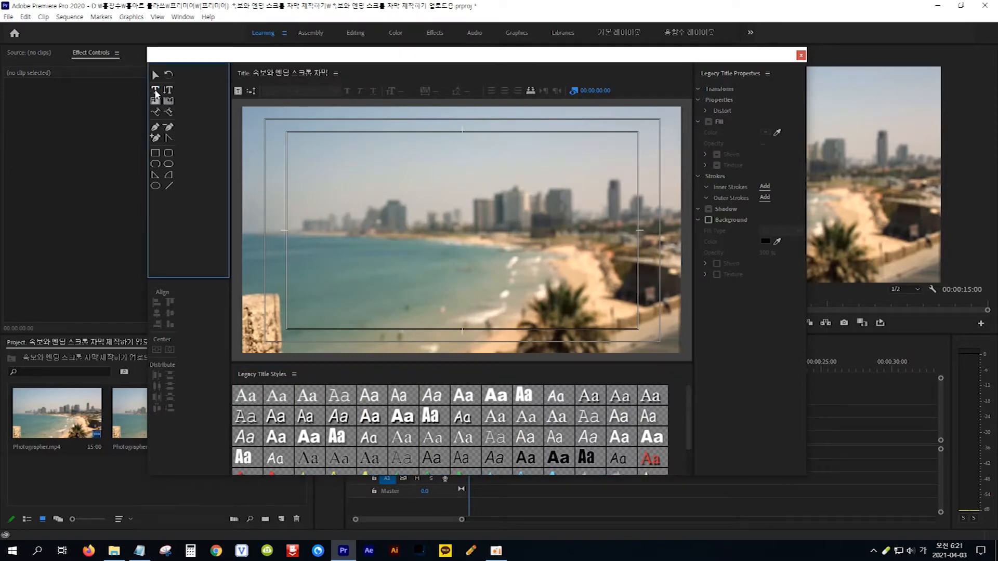
left_click(300, 252)
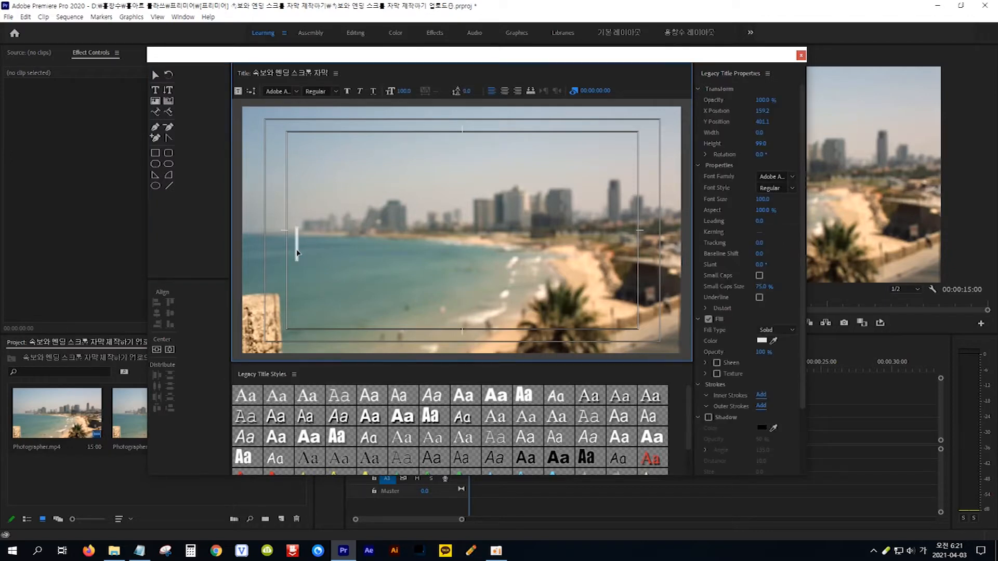
key("ctrl+v")
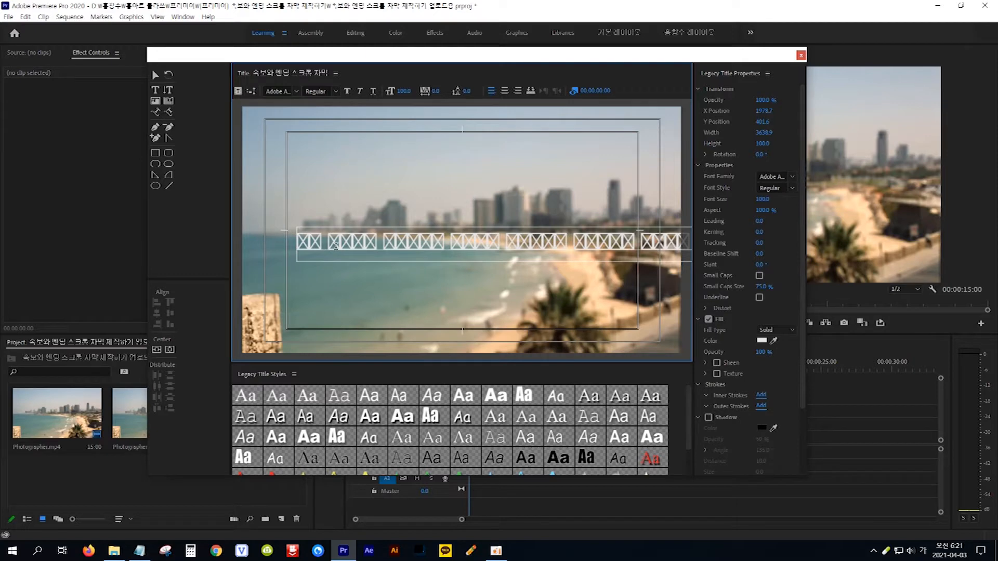
key("Escape")
double_click(335, 247)
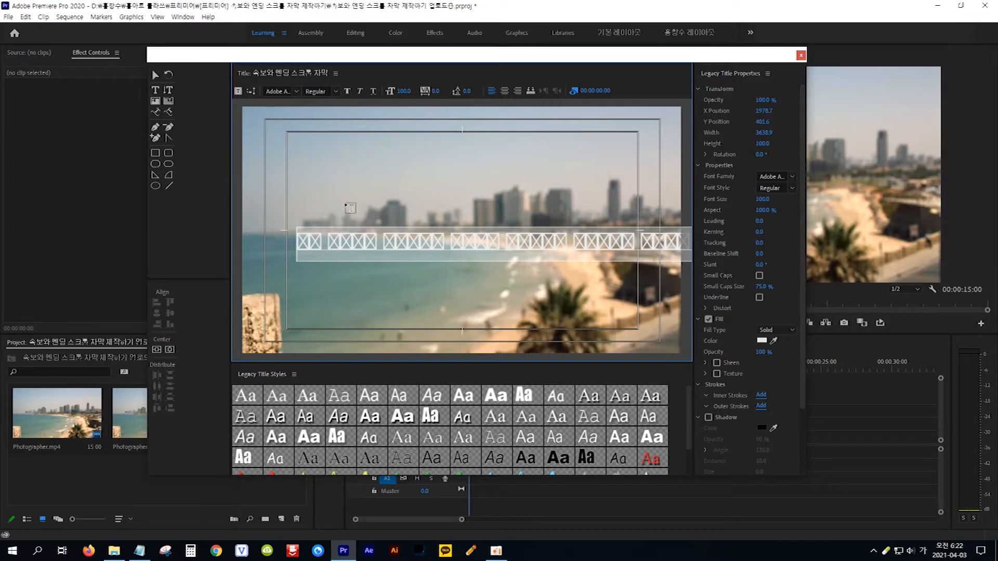
Set the text to 메이플스토리 Light, size 47, and move it down to Y 626.7.
left_click(297, 91)
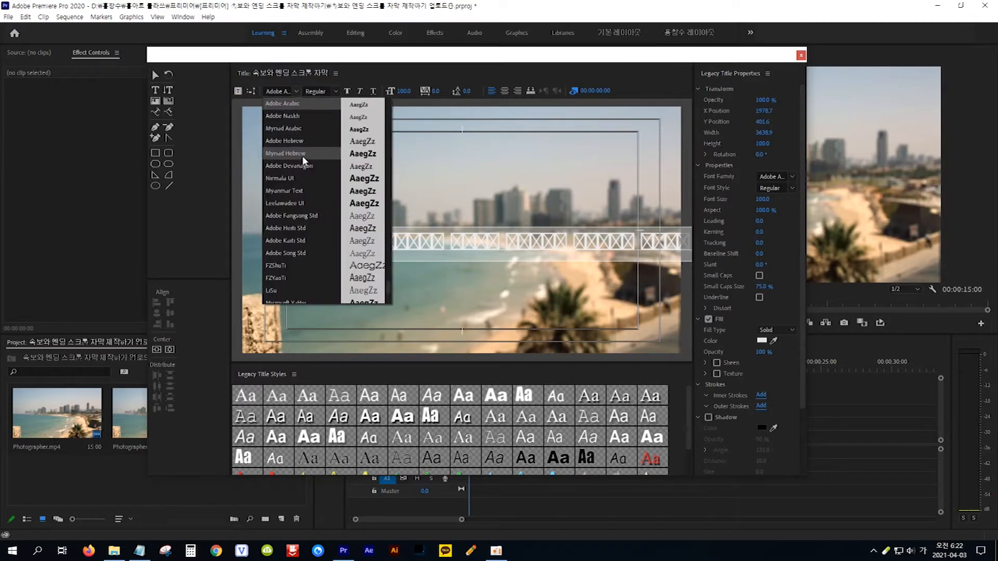
scroll(301, 155, "up", 5)
scroll(303, 158, "up", 6)
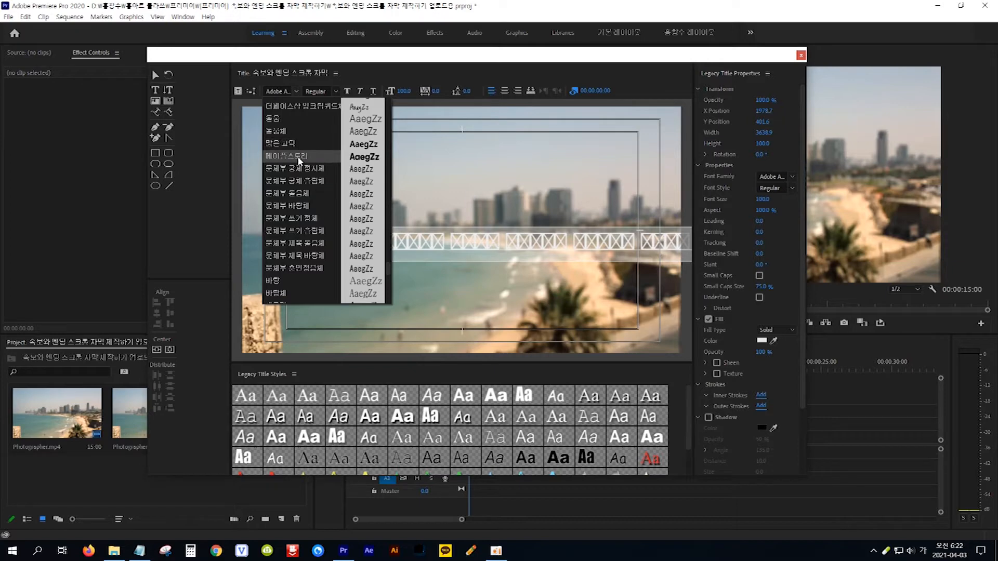
left_click(291, 156)
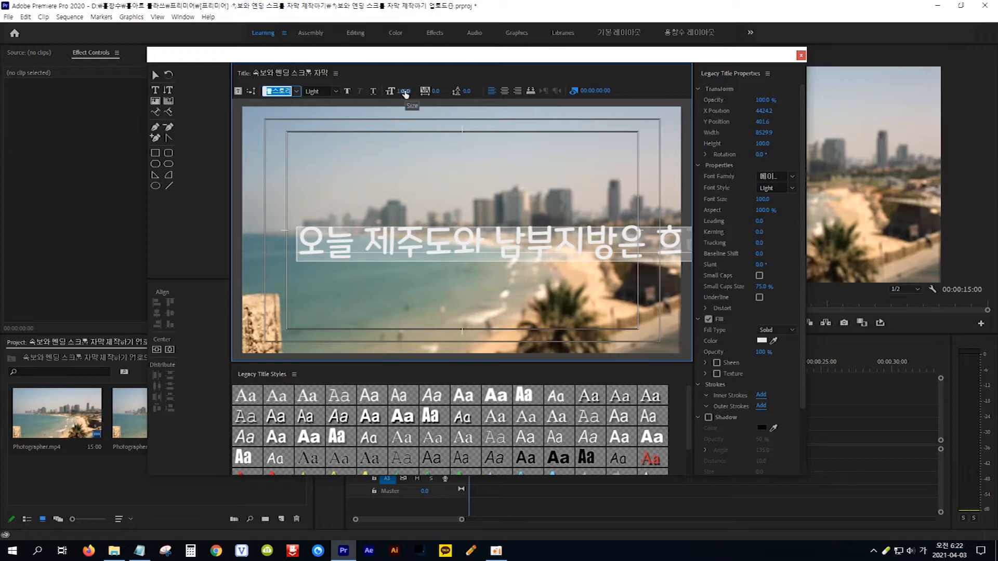
left_click_drag(406, 93, 378, 93)
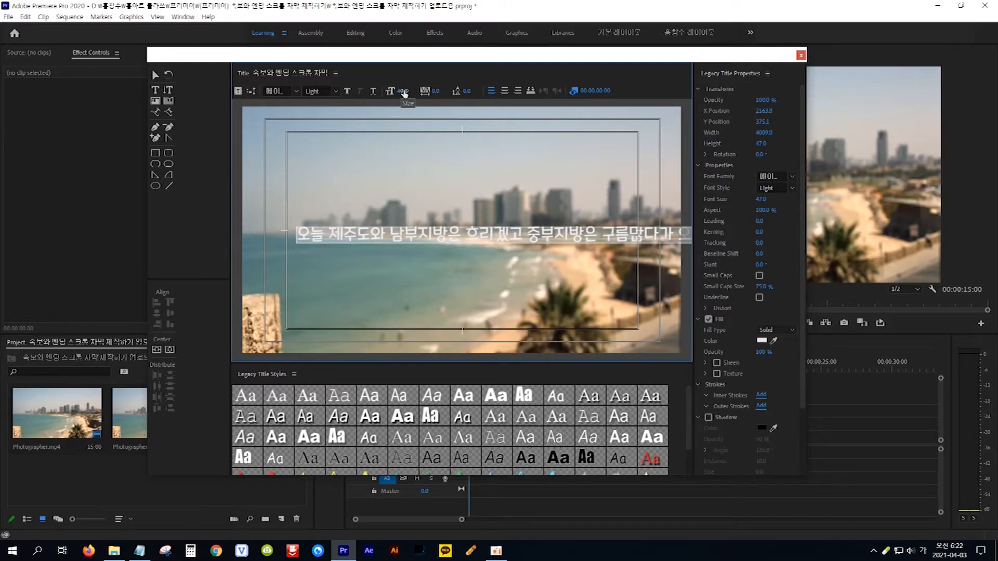
left_click(156, 76)
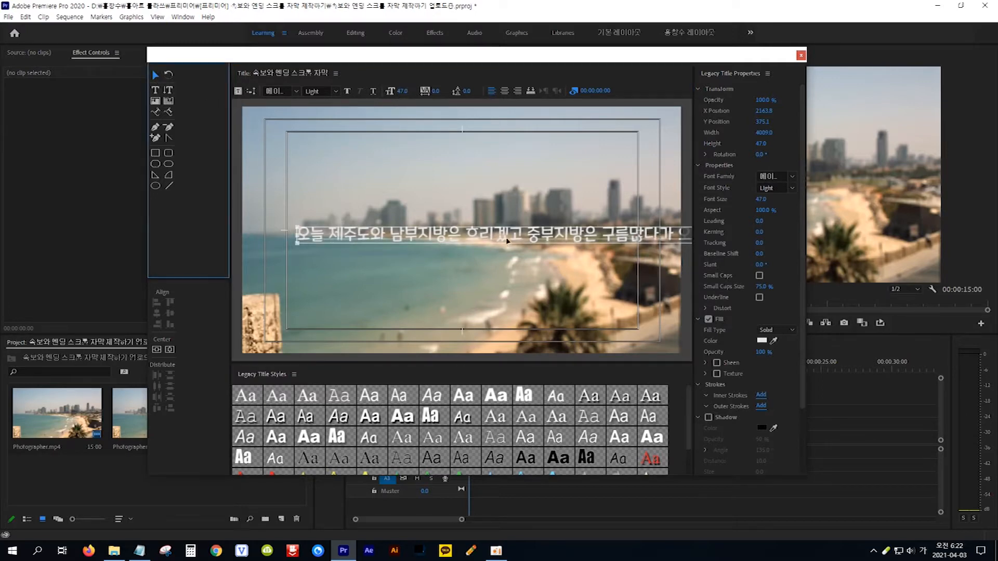
left_click_drag(507, 238, 497, 323)
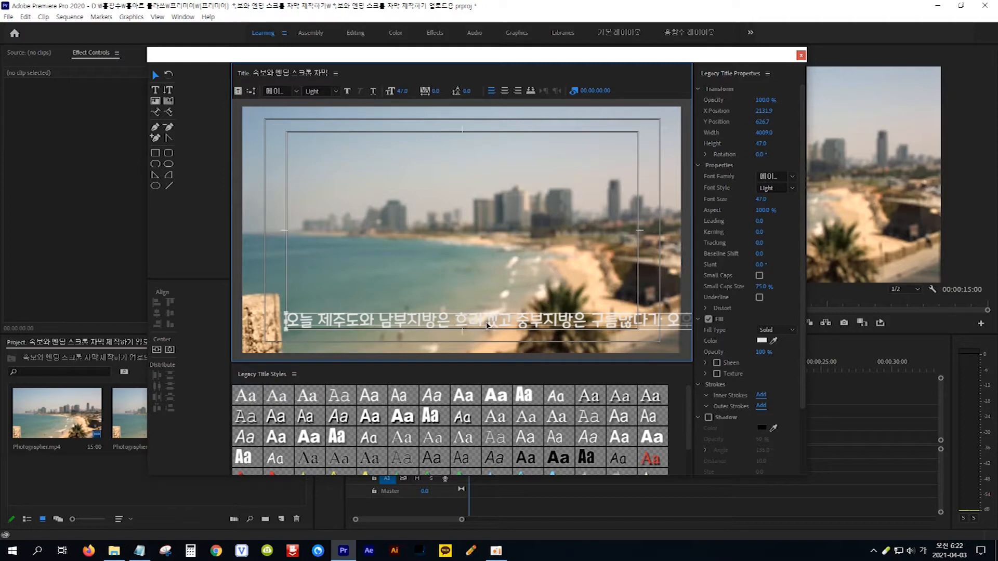
Set the title to Crawl Left with Start Off Screen and End Off Screen enabled.
left_click(251, 92)
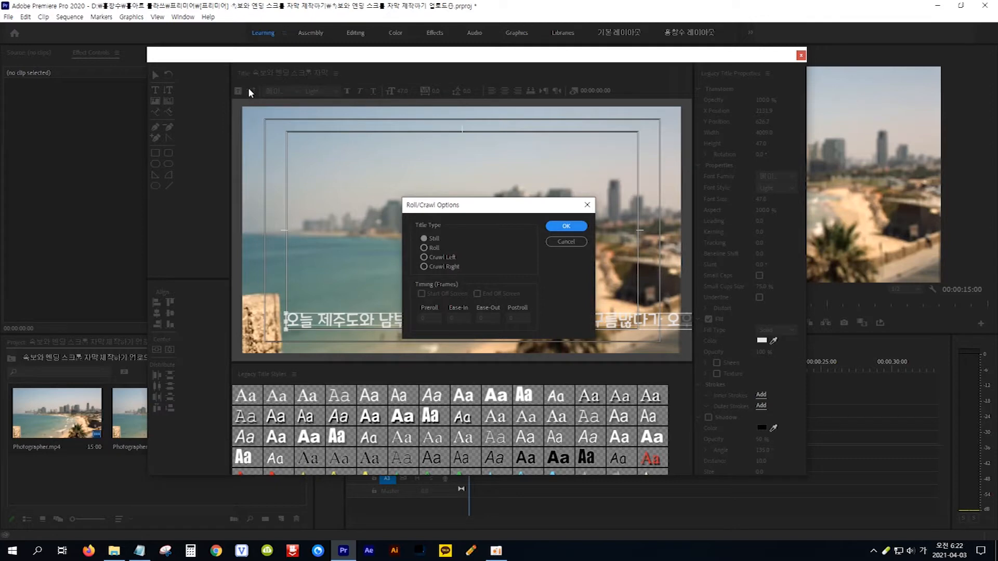
left_click(423, 257)
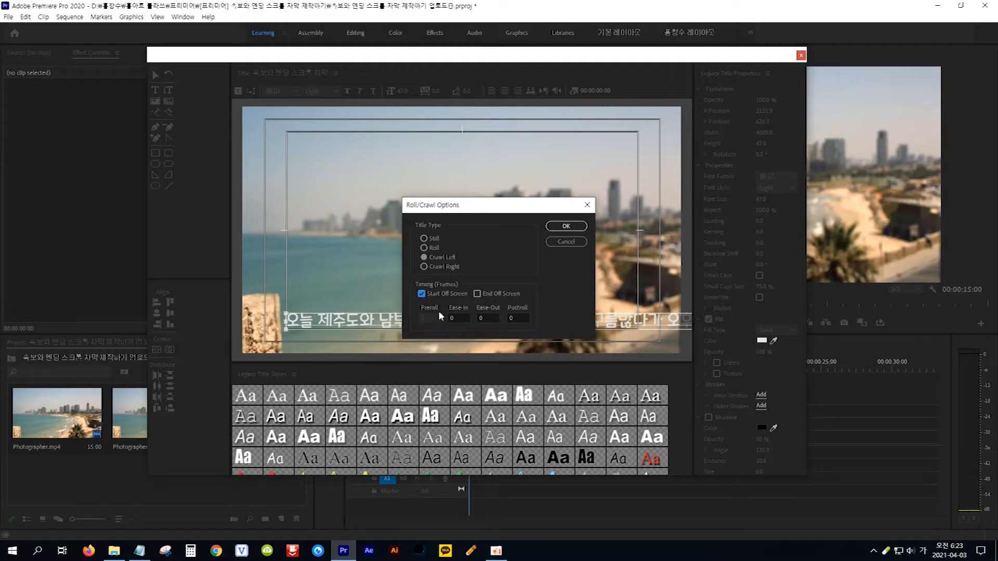
left_click(477, 295)
left_click(559, 228)
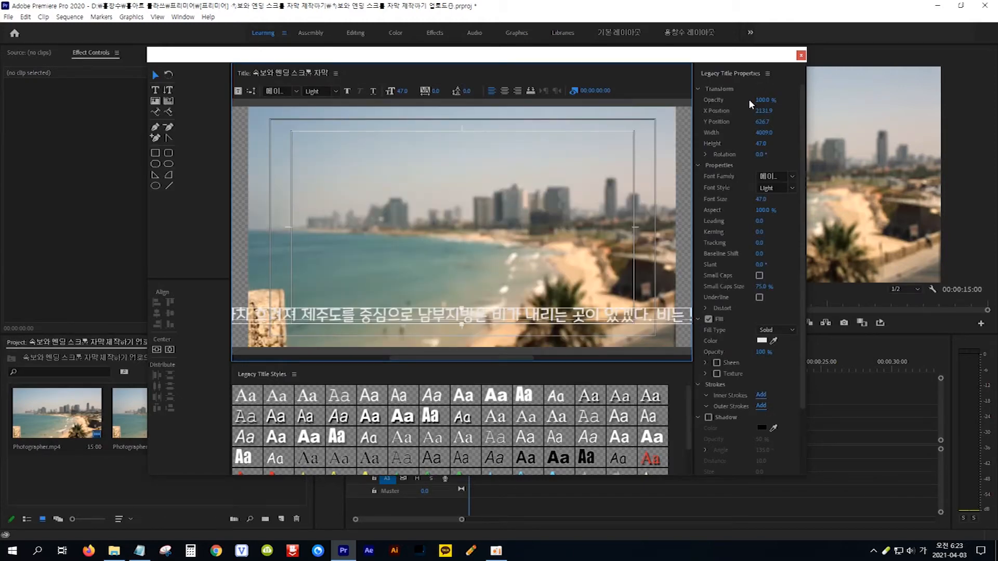
Place the subtitle title on V2 above the beach clip and preview the crawl.
left_click(800, 55)
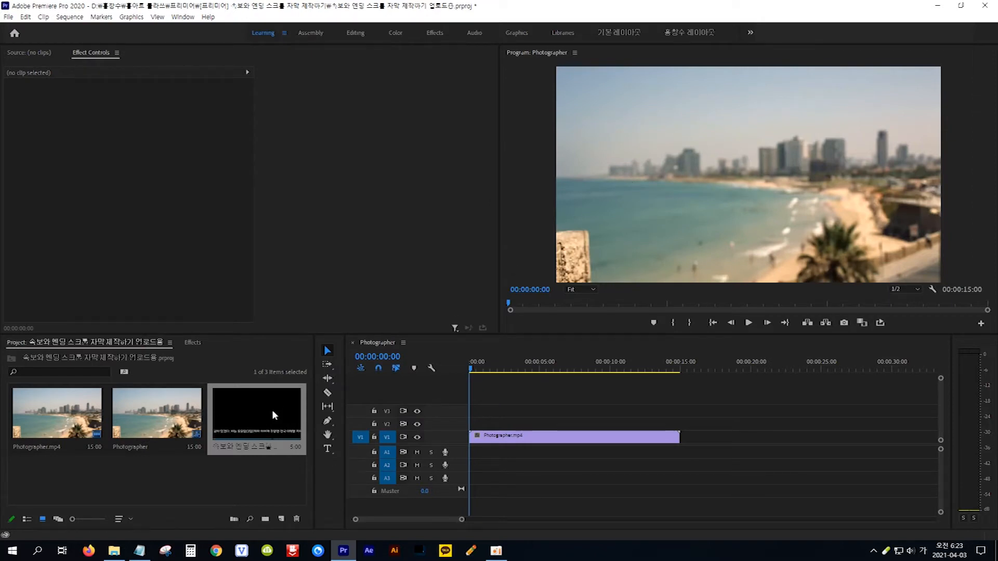
left_click_drag(265, 409, 461, 422)
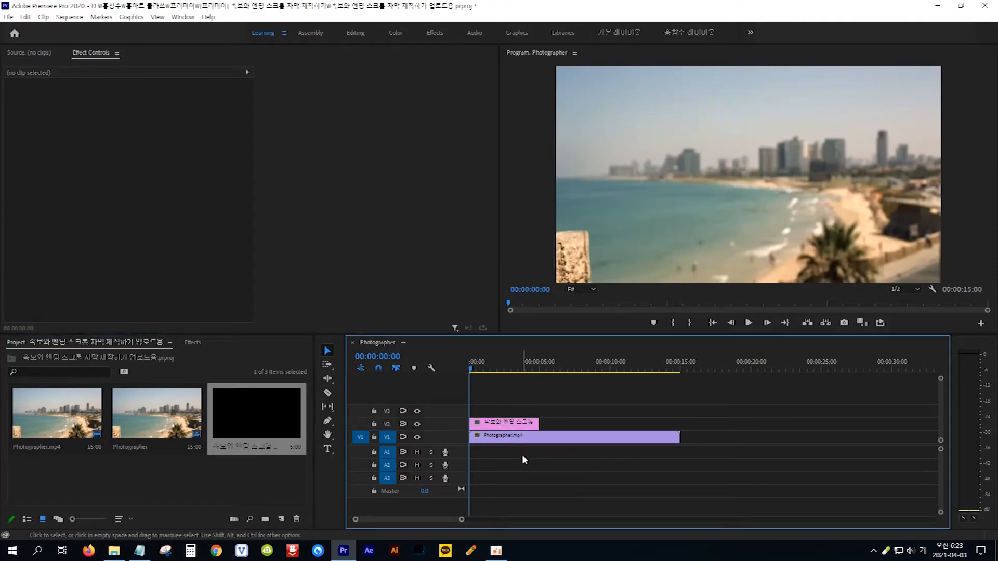
key("space")
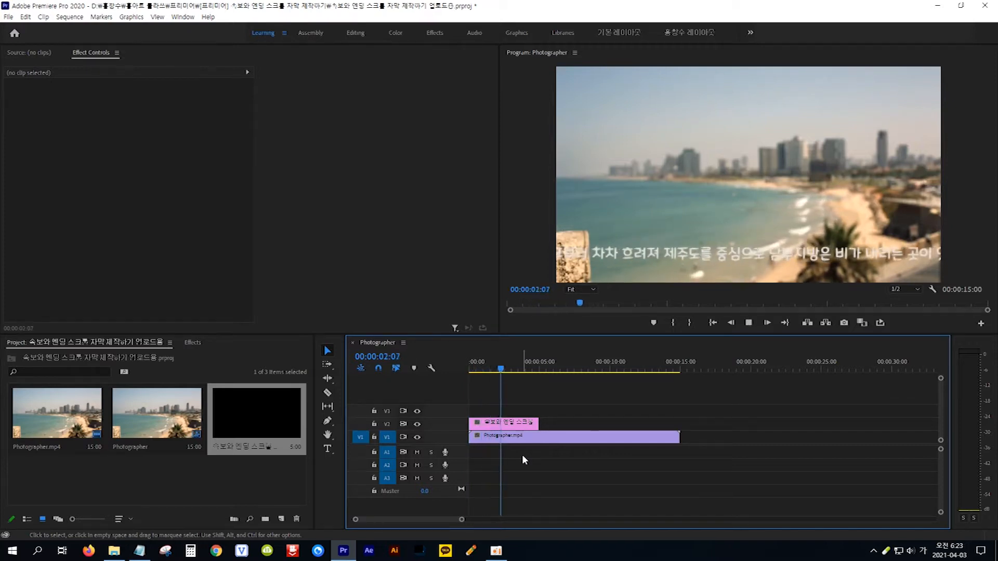
key("space")
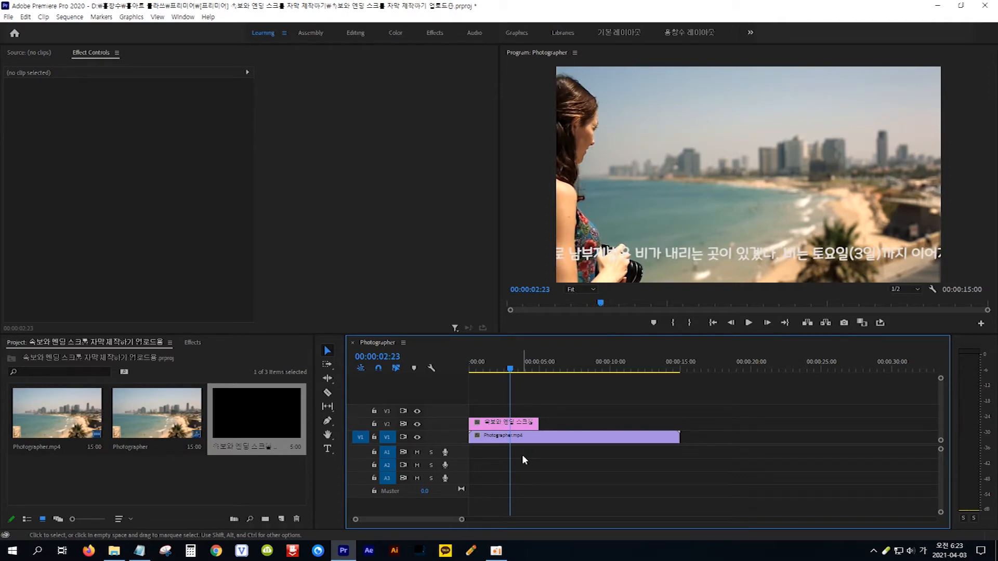
Extend the title clip to the full 15 seconds, replay, and move it up to V3.
left_click(527, 425)
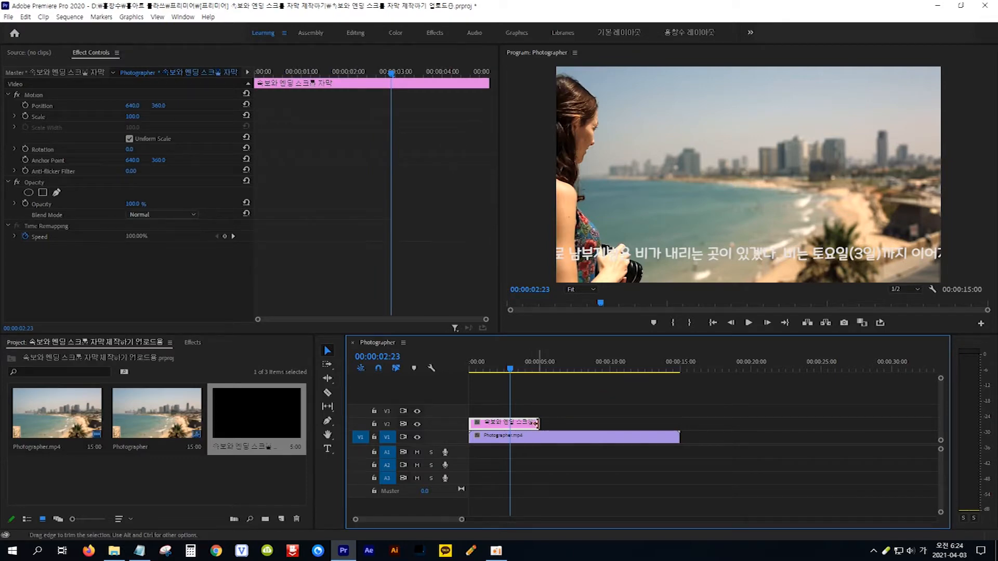
left_click_drag(537, 423, 678, 433)
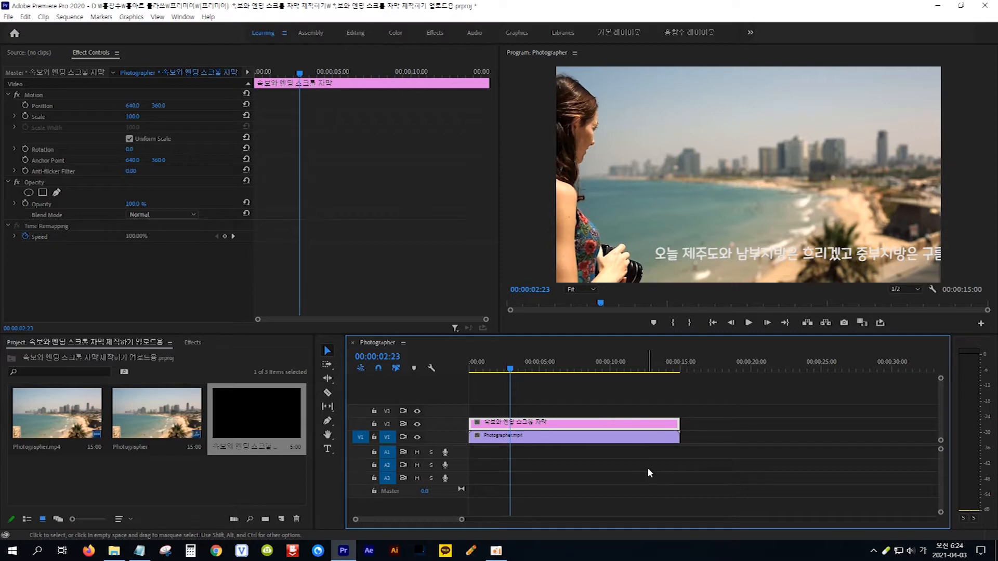
key("Home")
key("space")
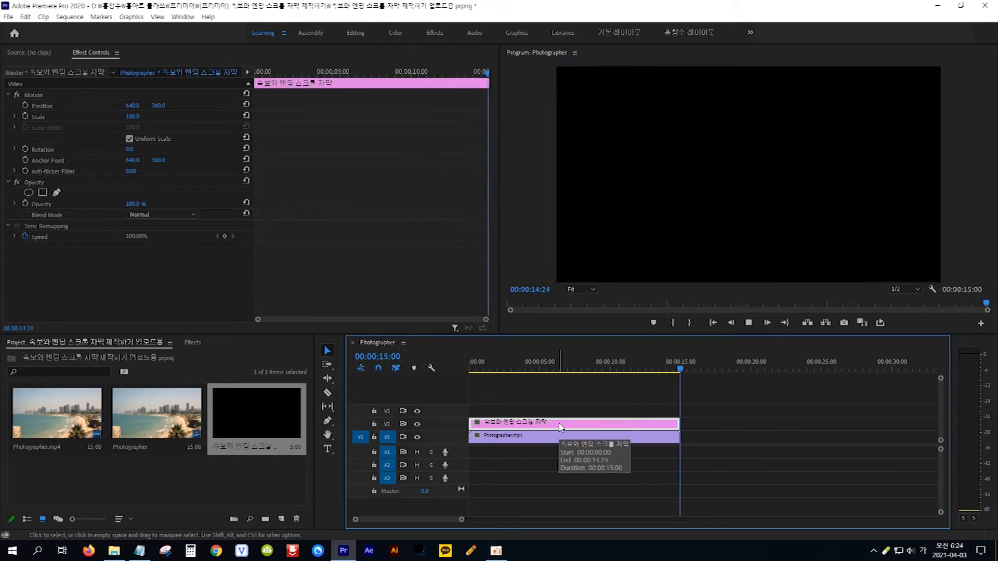
key("space")
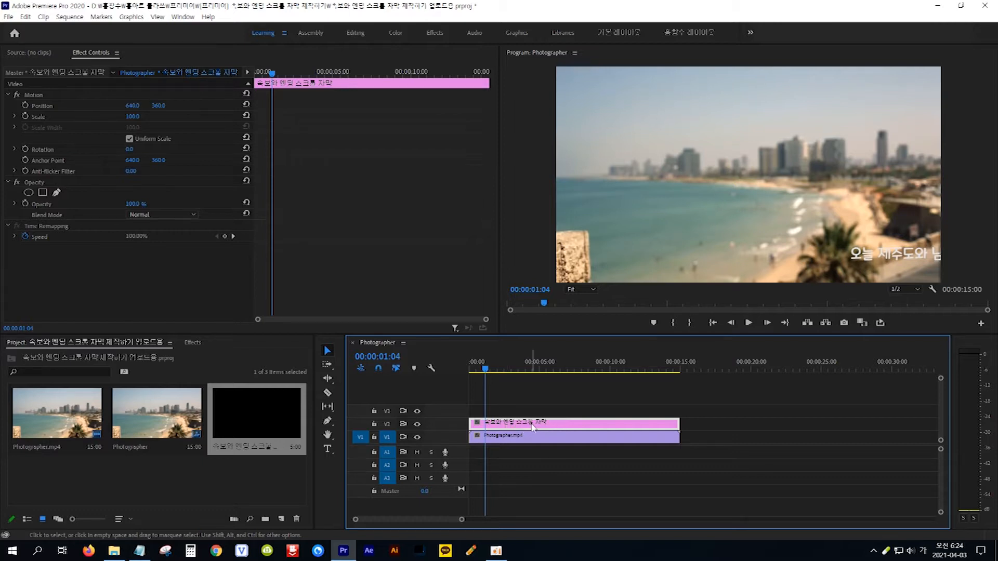
left_click_drag(533, 428, 533, 412)
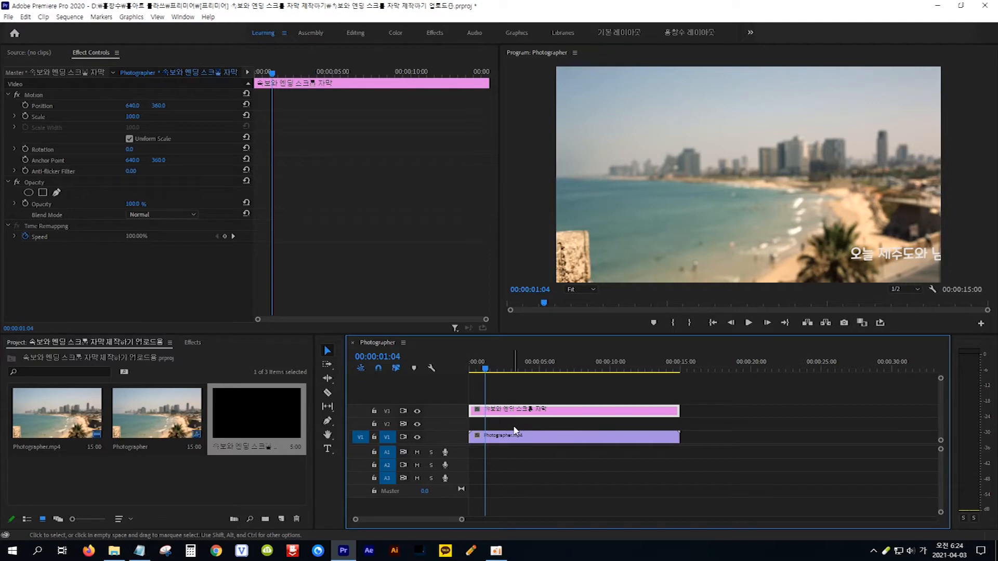
Create a new legacy title named 배경 and open it in the titler.
left_click(9, 17)
mouse_move(46, 30)
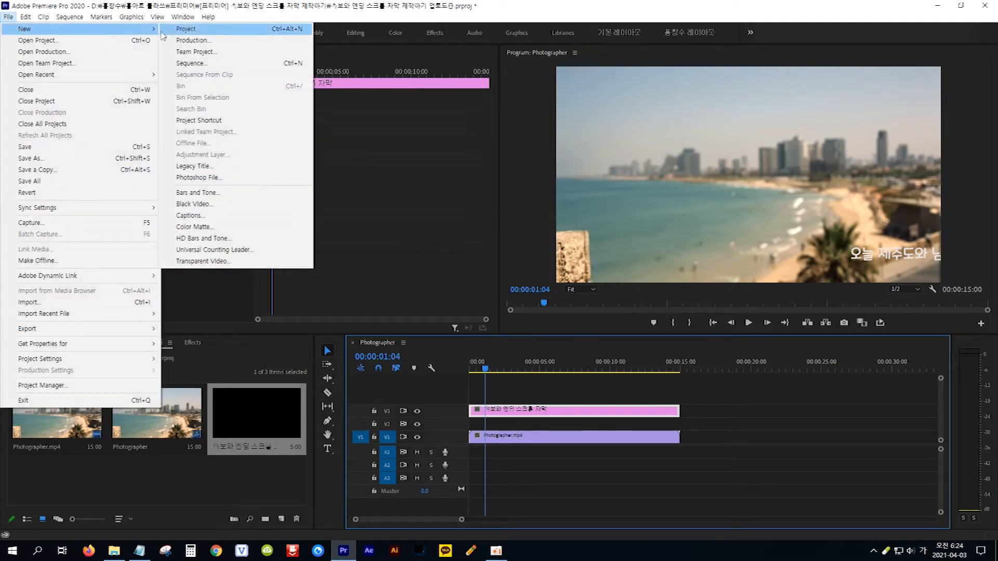
left_click(216, 168)
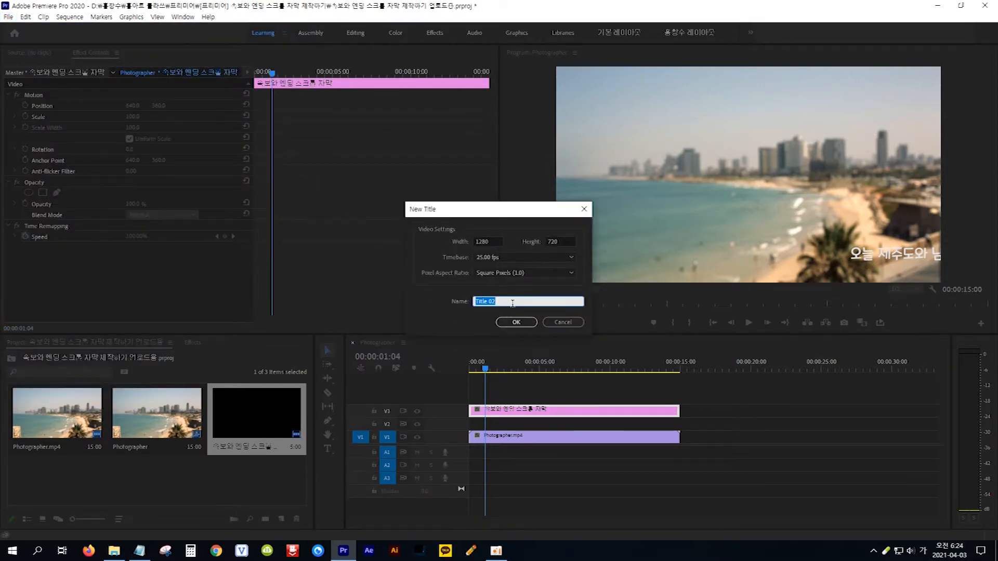
type("ㅂ")
type("경")
left_click(516, 321)
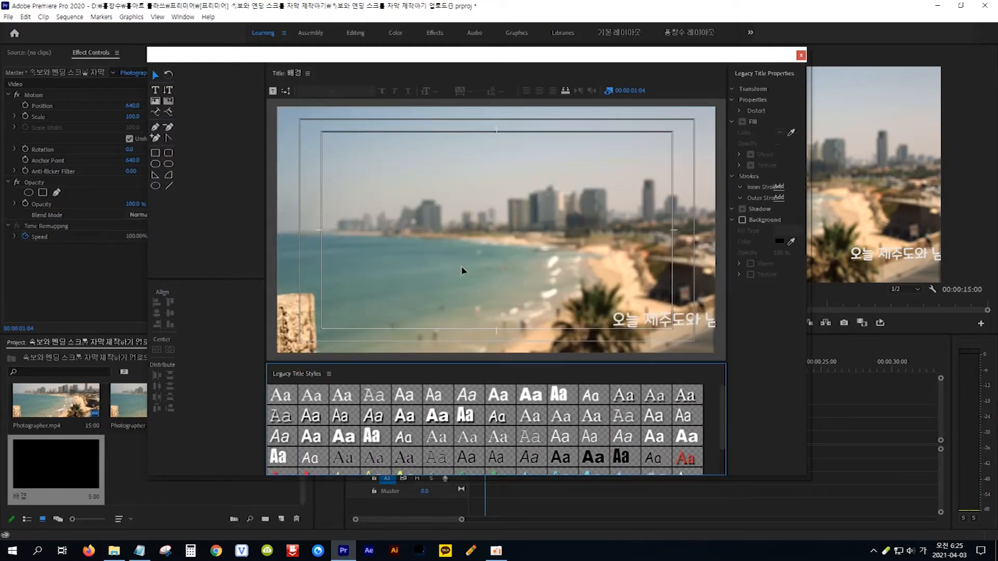
Draw a wide rectangle across the bottom of the 배경 title frame.
left_click(156, 153)
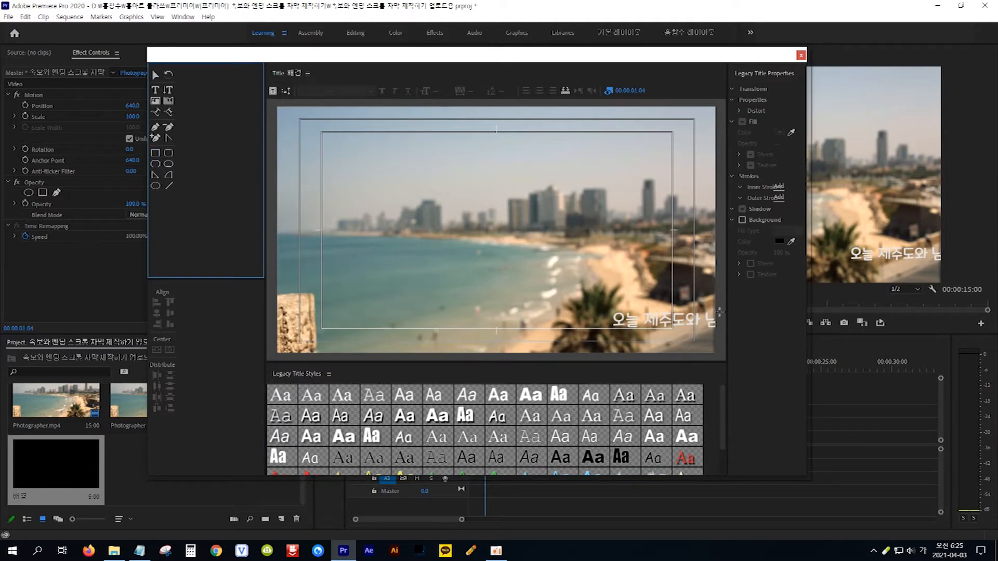
mouse_move(719, 308)
left_mouse_down()
mouse_move(711, 318)
mouse_move(596, 330)
mouse_move(272, 327)
left_mouse_up()
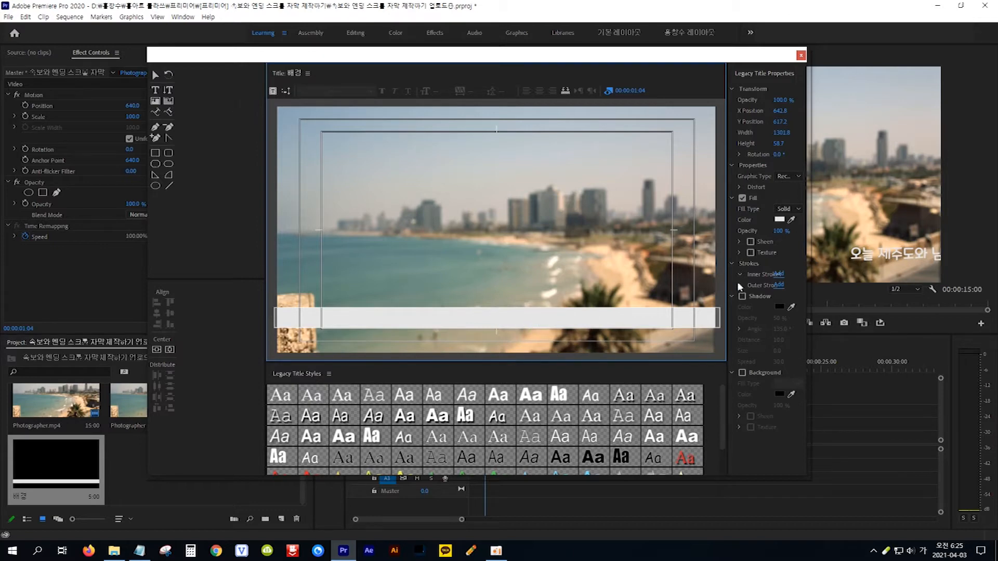
left_click_drag(728, 268, 688, 269)
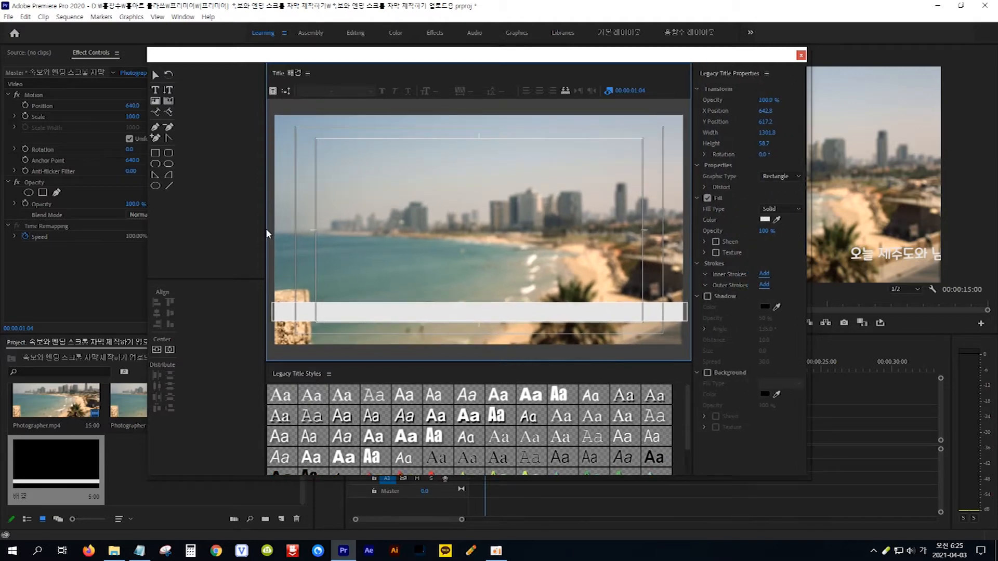
left_click_drag(265, 232, 193, 227)
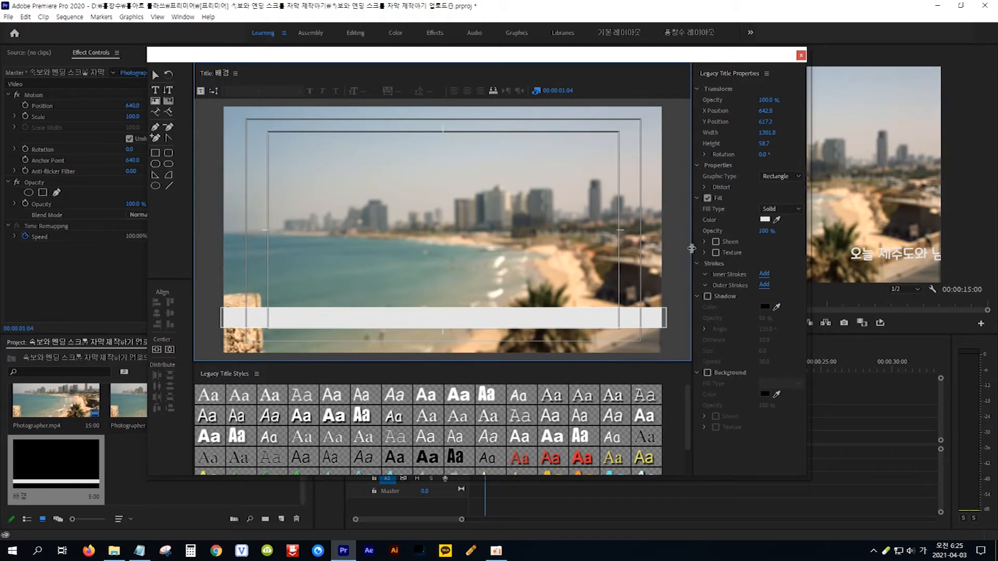
left_click_drag(692, 248, 652, 248)
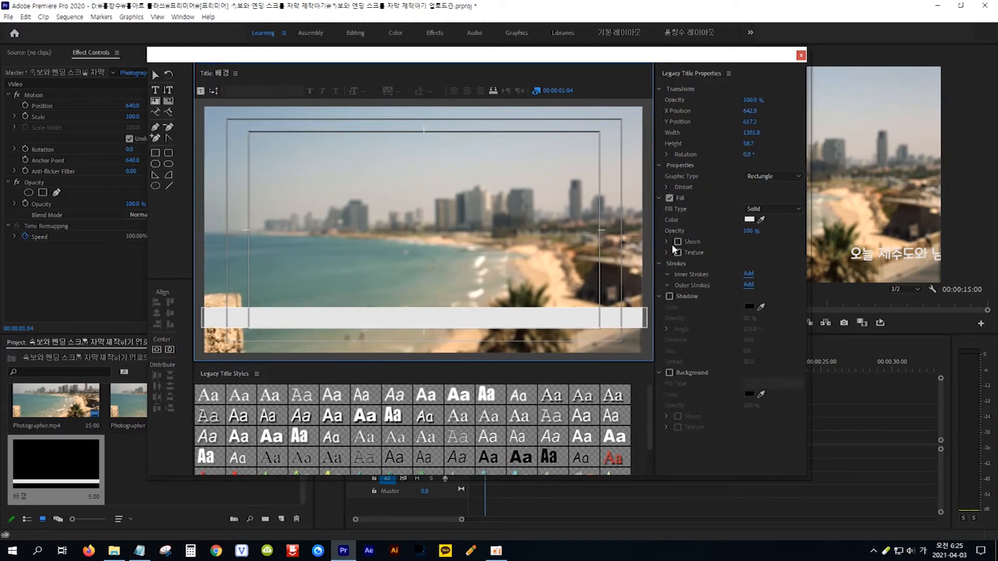
Fill the bar with black and lower its fill opacity to 69%.
left_click(750, 220)
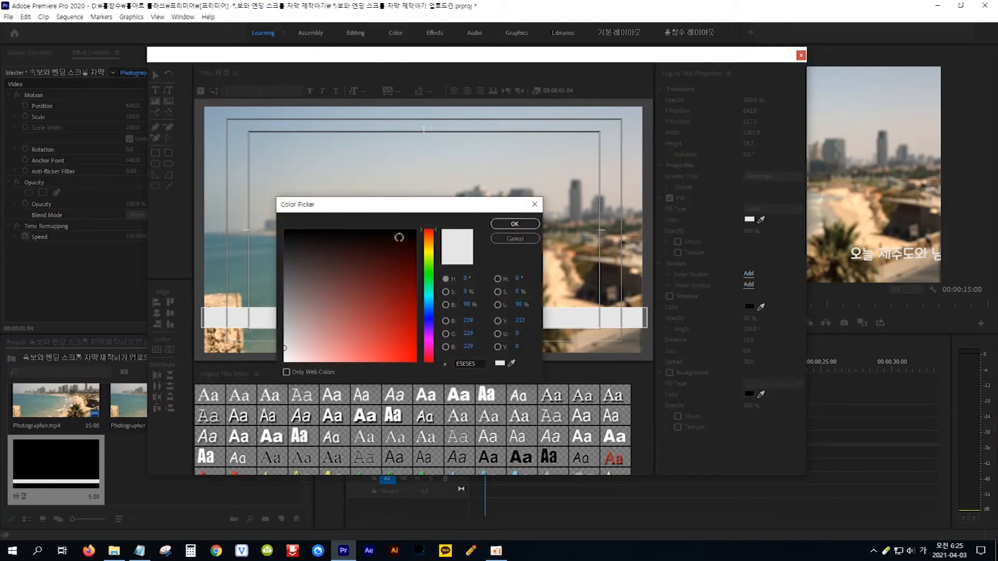
left_click_drag(304, 242, 273, 221)
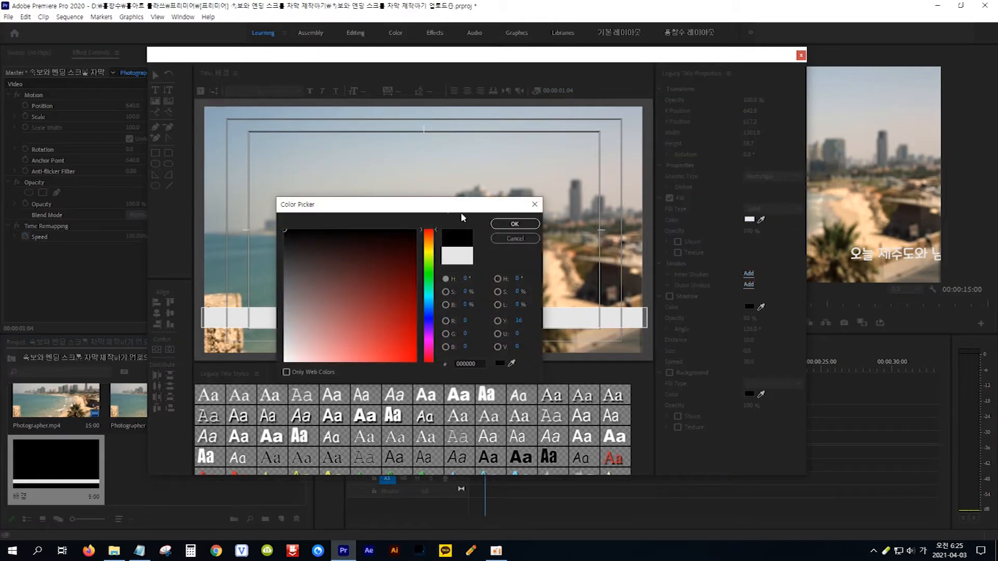
left_click(513, 224)
left_click(504, 317)
key("r")
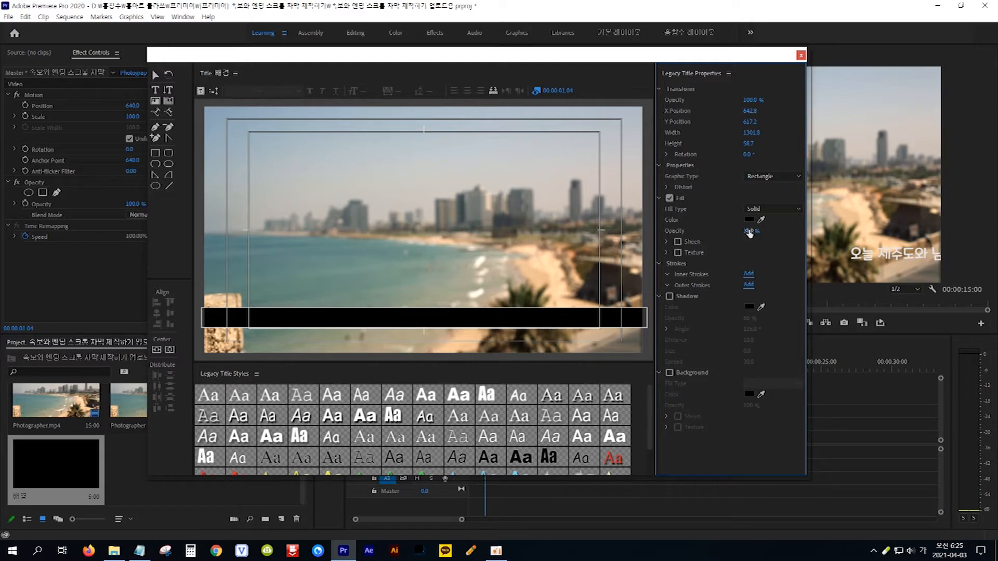
left_click_drag(750, 231, 744, 230)
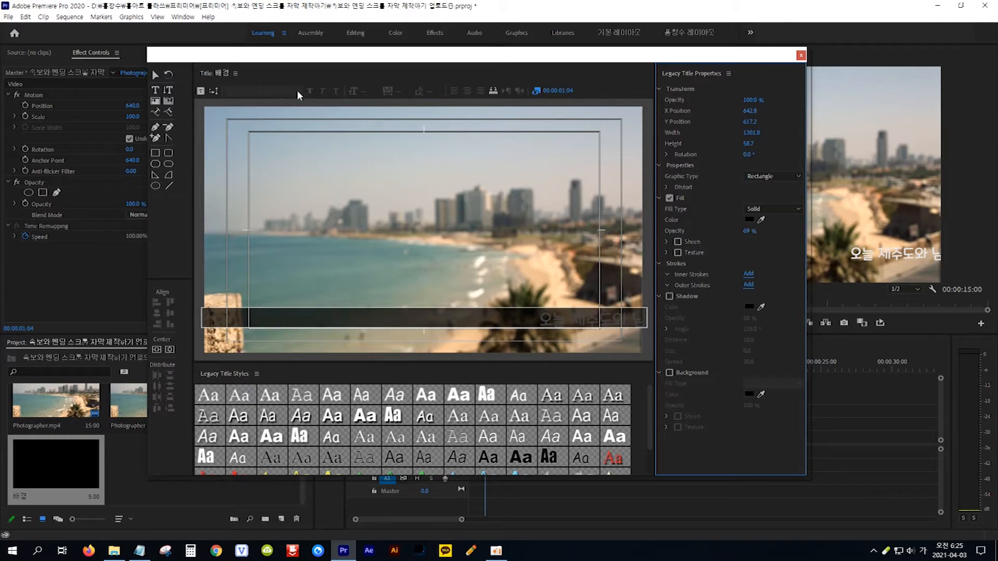
Nudge the bar into place and make it slightly taller, to 1301.8 × 67.8.
left_click(155, 77)
left_click(561, 317)
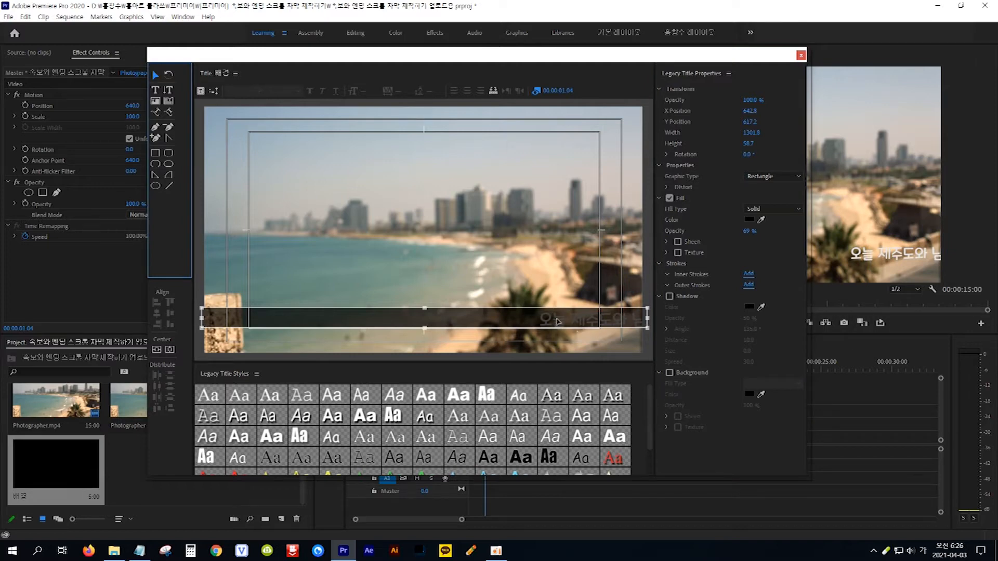
left_click(491, 322)
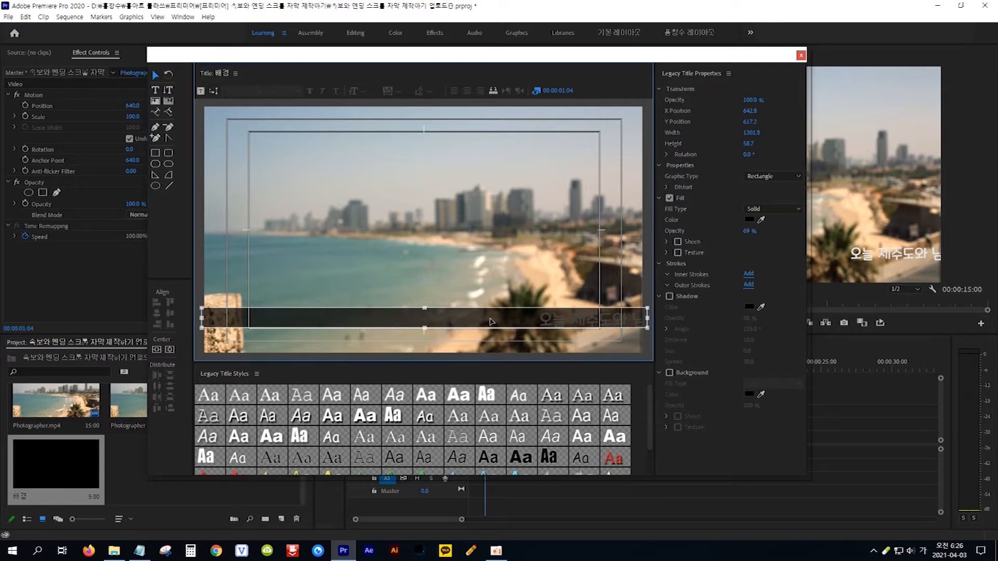
left_click_drag(491, 321, 491, 324)
key("Up")
key("Up")
key("Up")
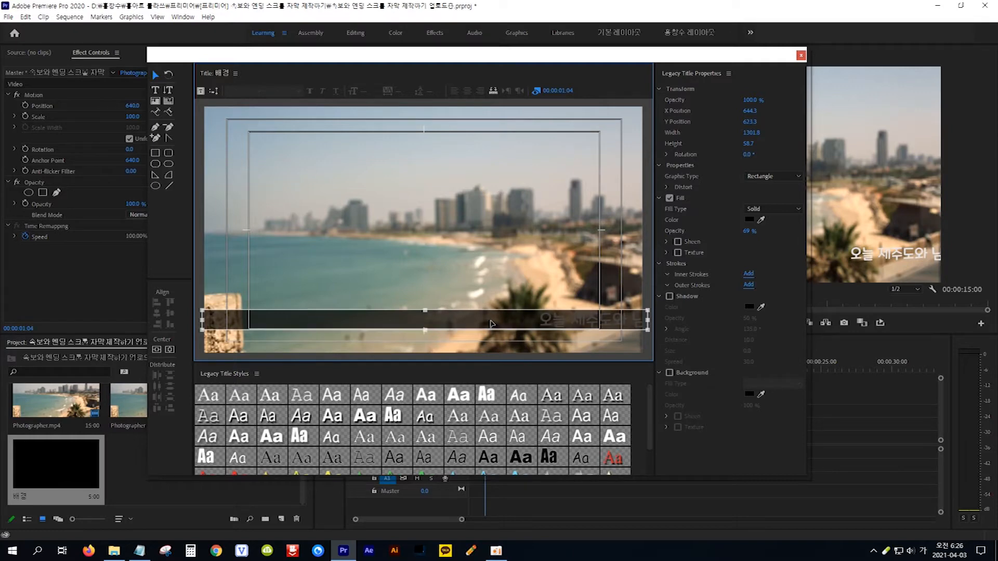
left_click_drag(425, 312, 426, 333)
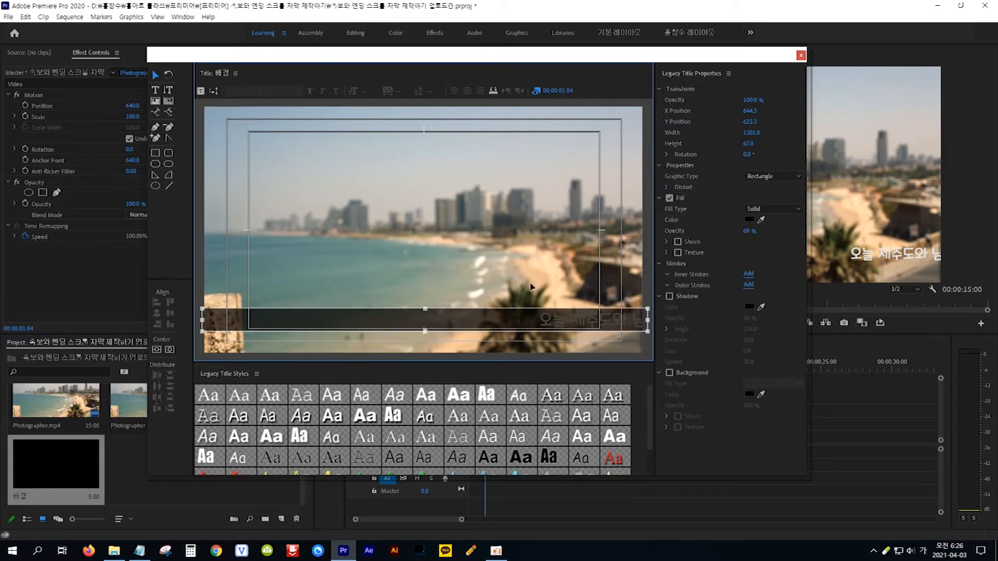
Put 배경 on V2, extend it to 15:00, and play back to check the bar.
left_click(801, 55)
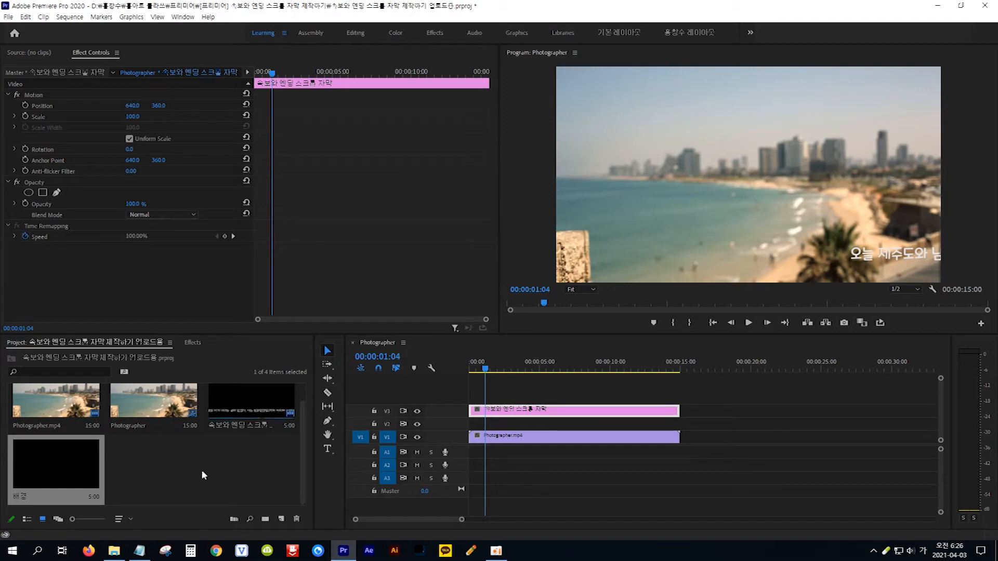
left_click_drag(54, 463, 459, 424)
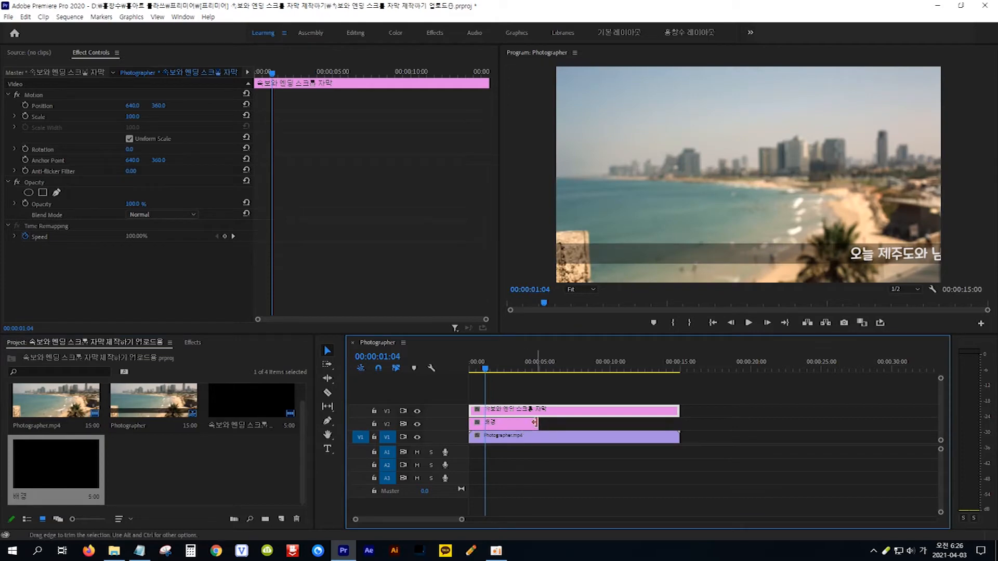
left_click_drag(536, 422, 679, 425)
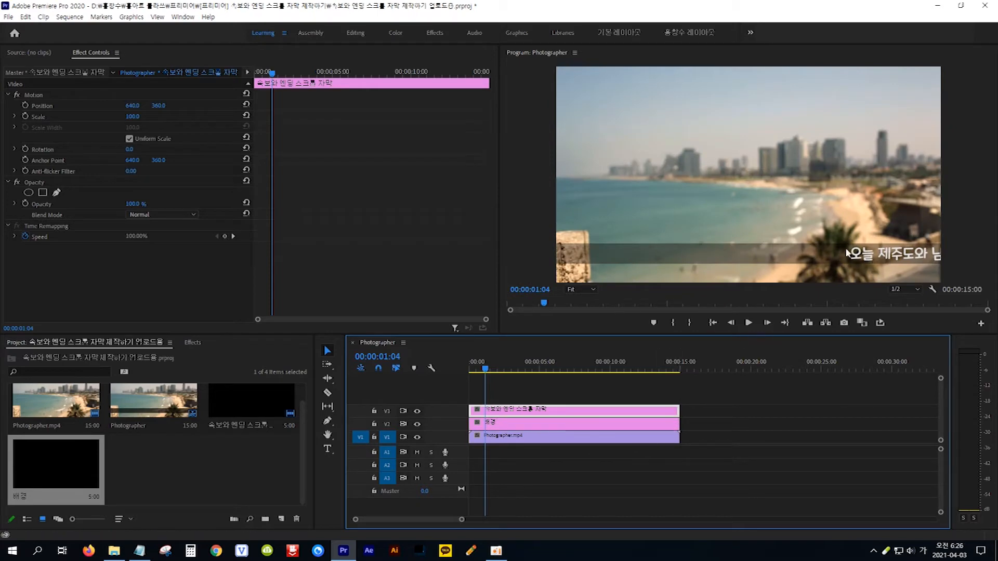
key("space")
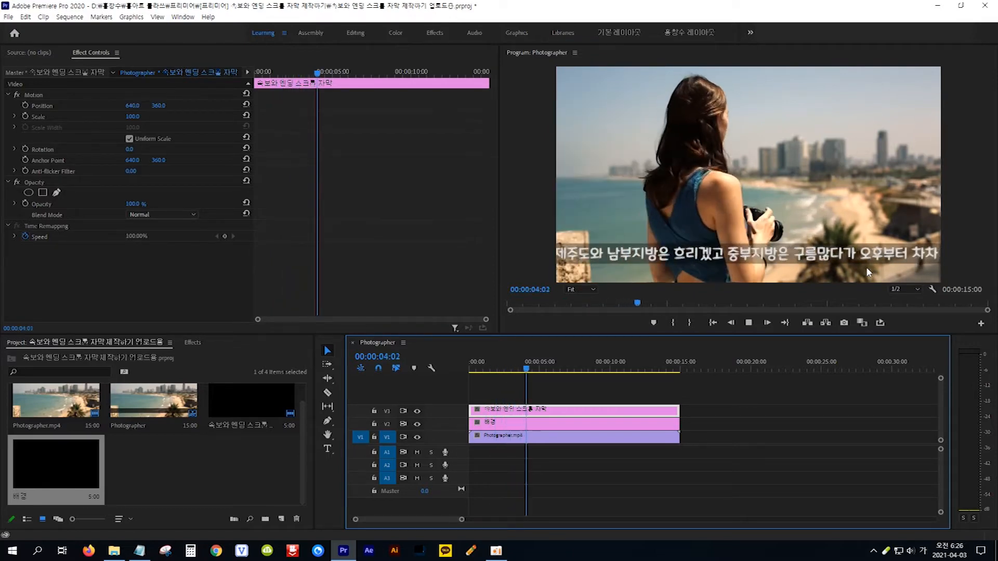
key("space")
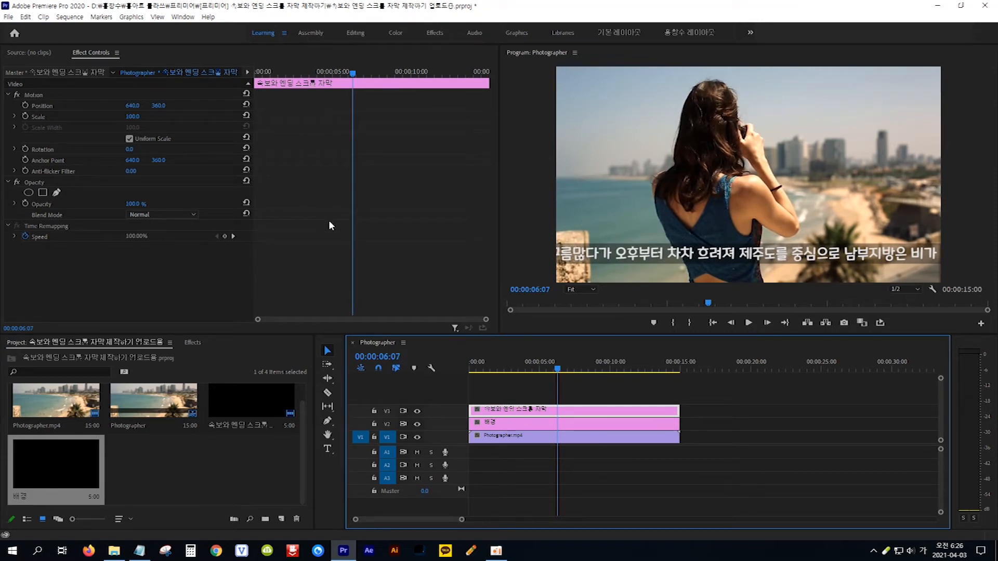
Create a new legacy title named 속보.
left_click(9, 16)
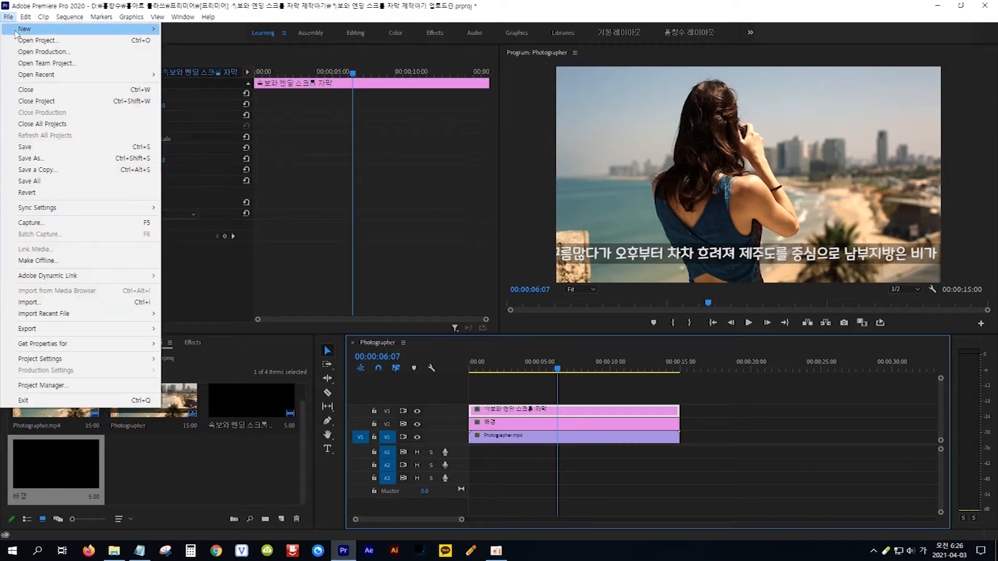
mouse_move(15, 34)
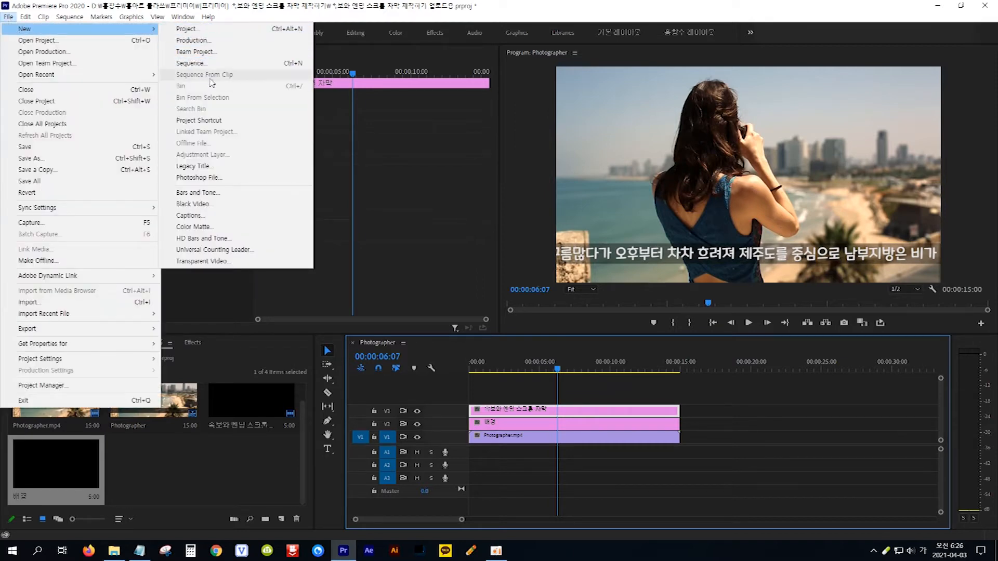
left_click(220, 167)
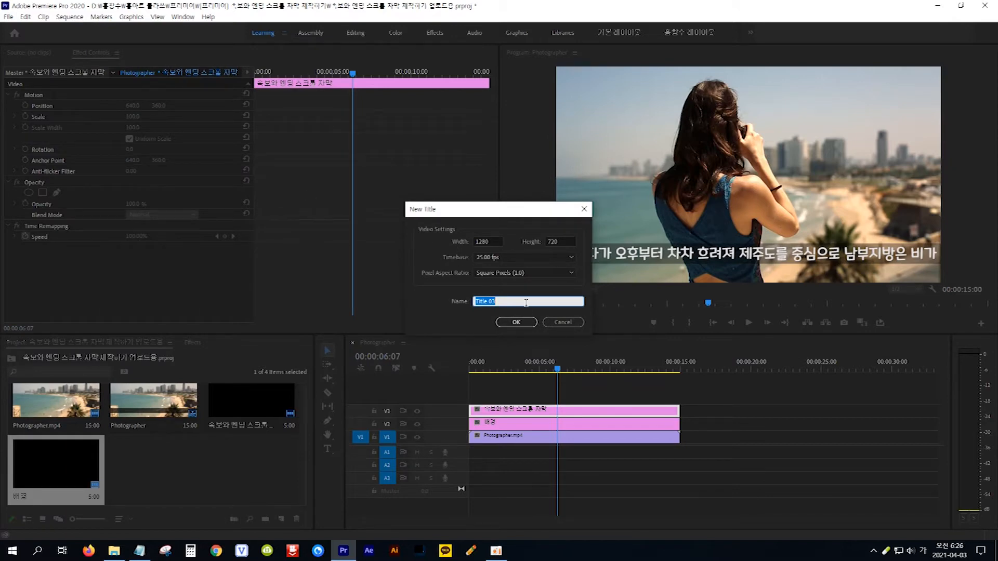
type("ㅅㅗㄱㅂ")
left_click(516, 321)
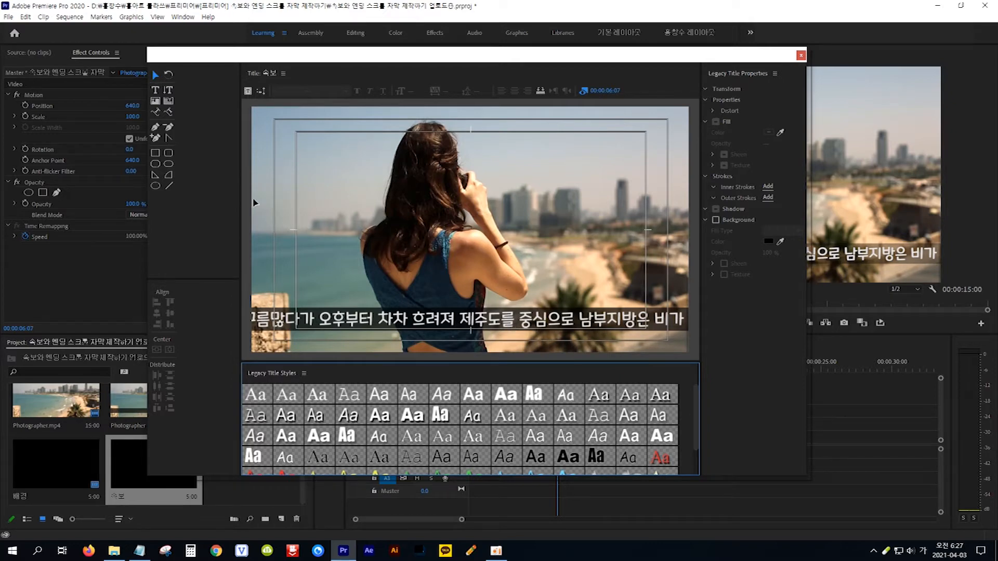
Draw a small box at the subtitle line's left end and fill it red FF0000.
left_click(155, 153)
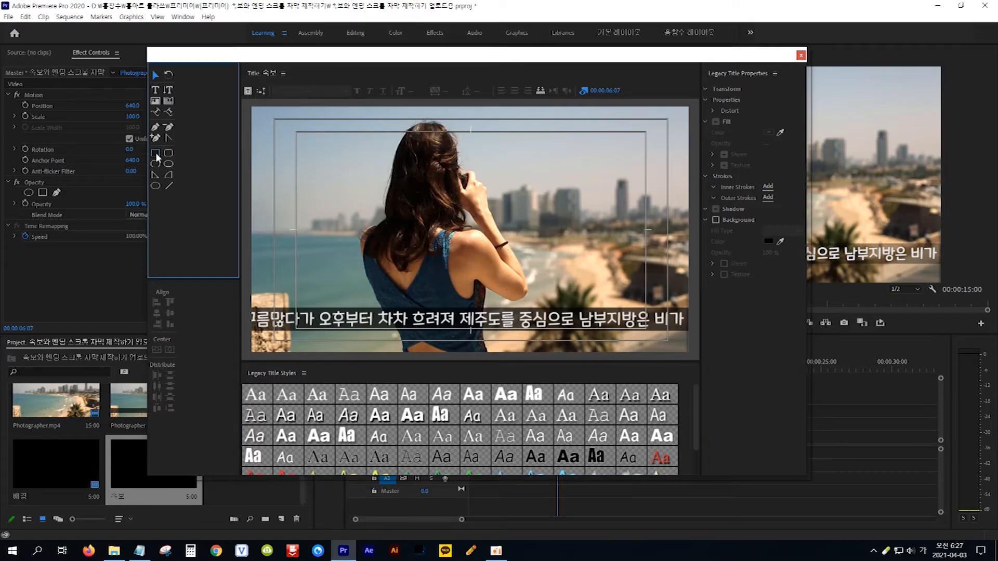
left_click(155, 152)
left_click_drag(251, 285, 304, 307)
left_click(284, 307)
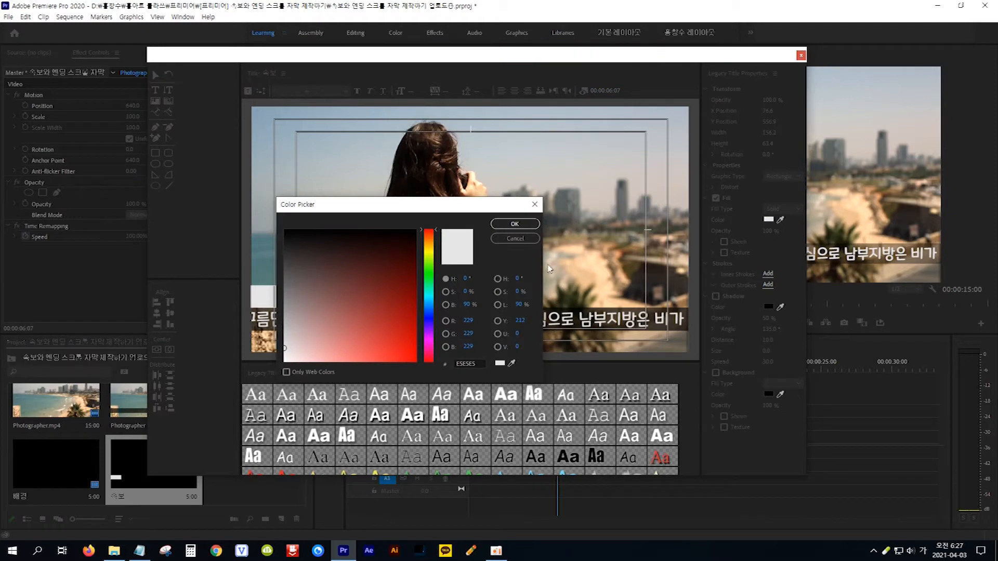
left_click(407, 355)
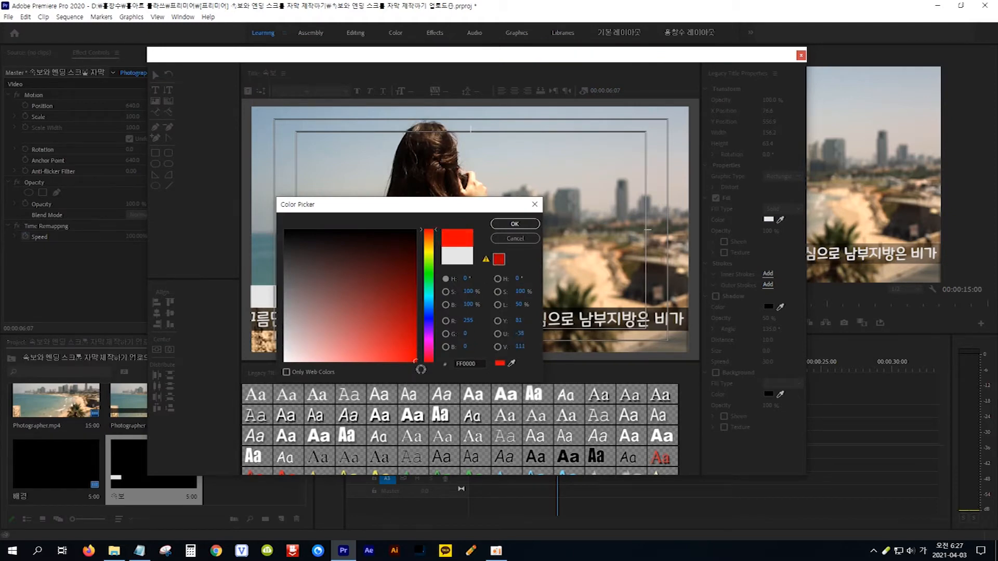
left_click(525, 224)
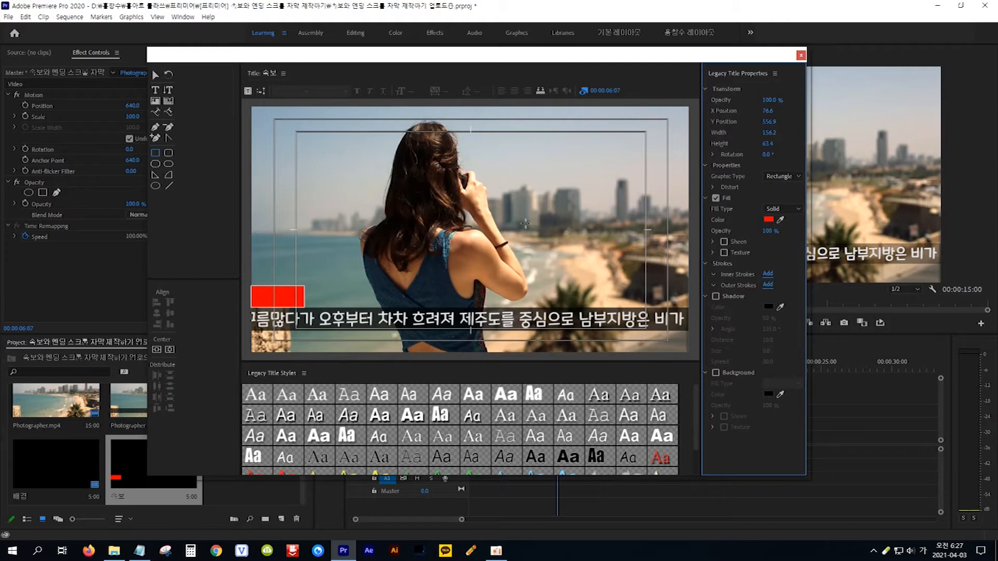
left_click(306, 302)
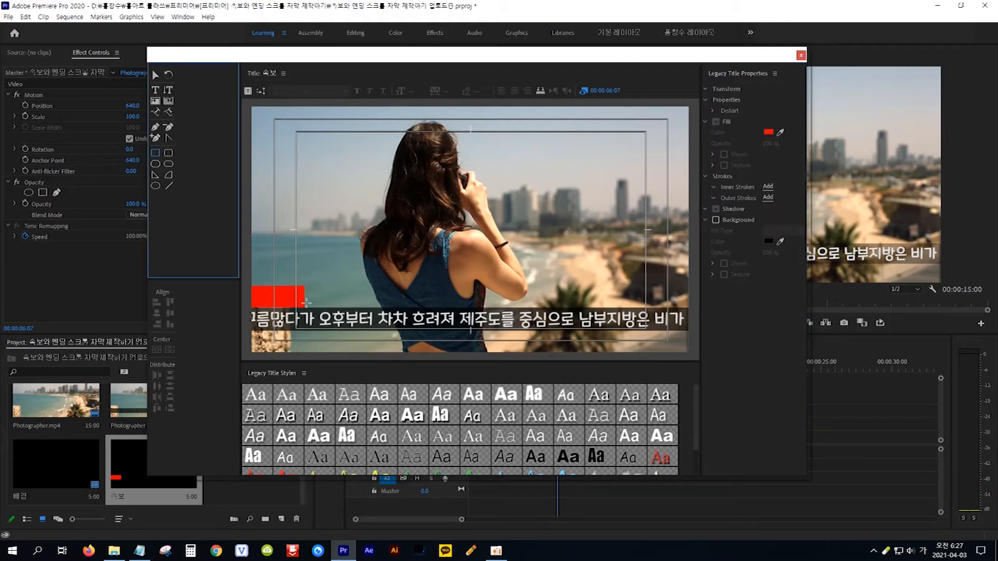
Add 속보 text to the title canvas in the 문체부 제목 돋음체 font.
left_click(155, 91)
left_click(309, 260)
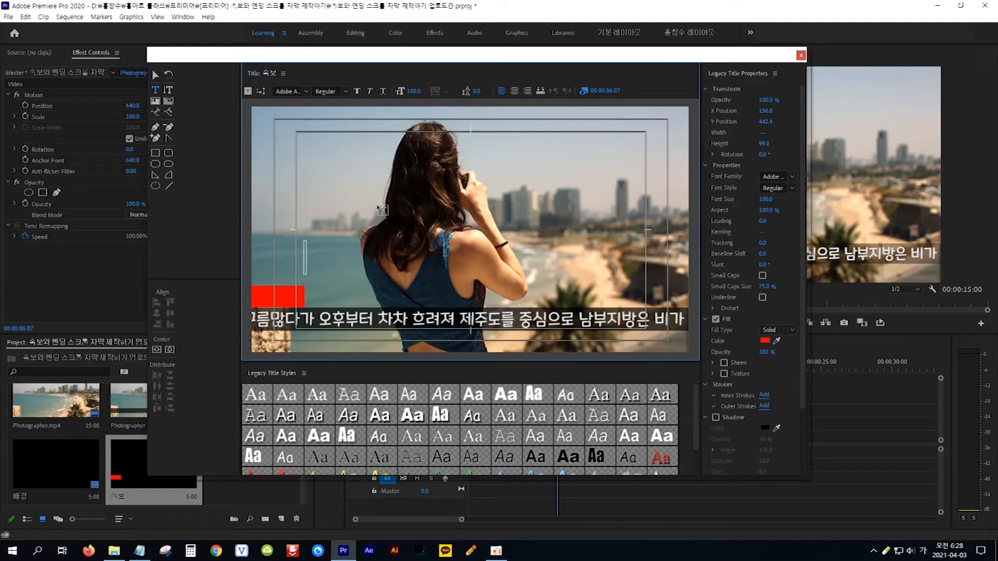
type("속보")
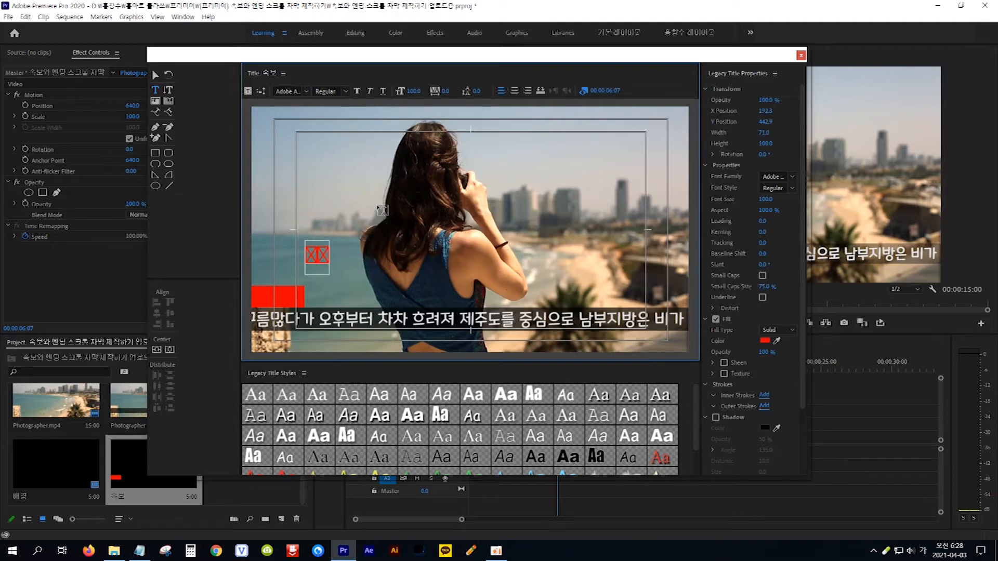
key("Escape")
key("ctrl+a")
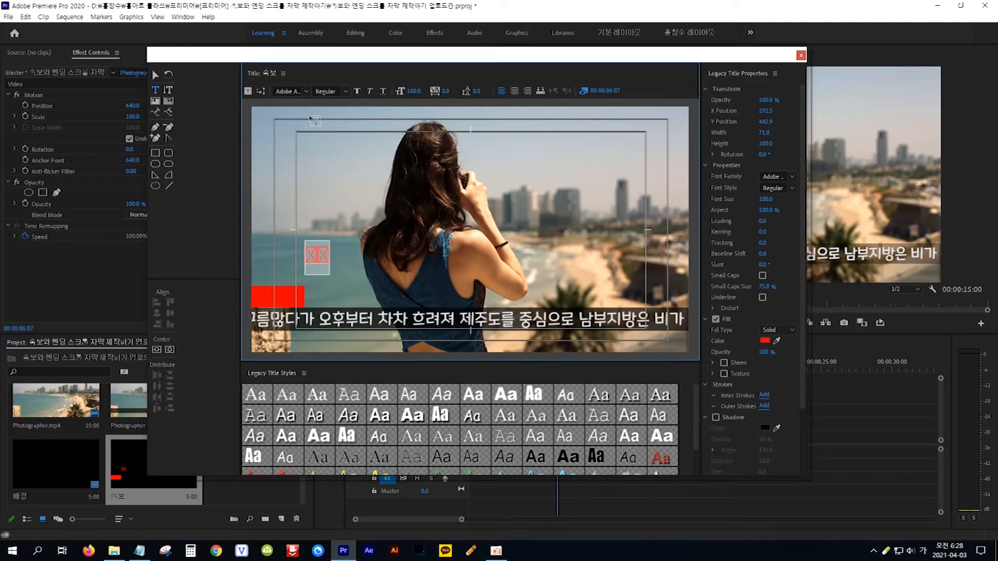
left_click(305, 91)
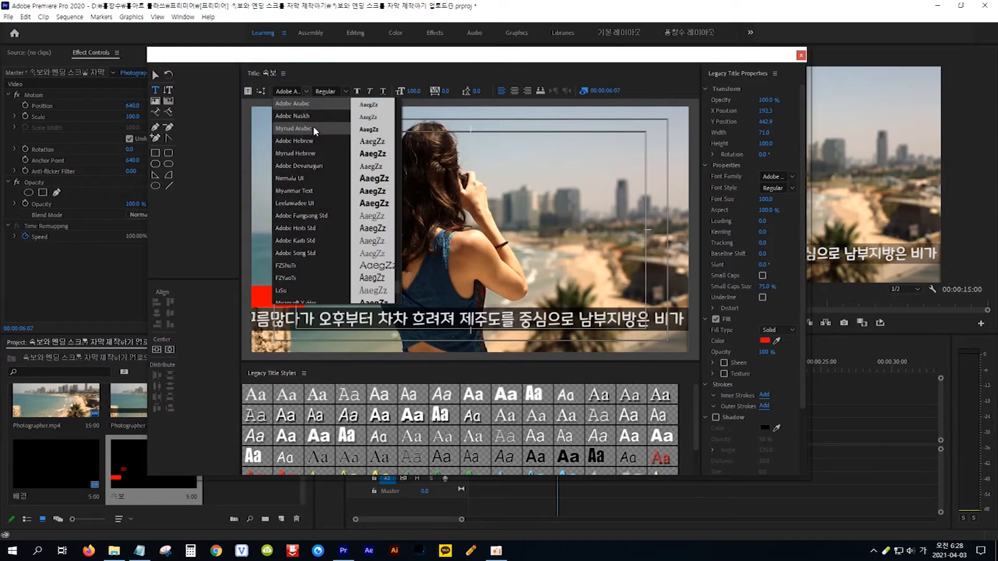
scroll(313, 125, "up", 3)
scroll(313, 126, "up", 4)
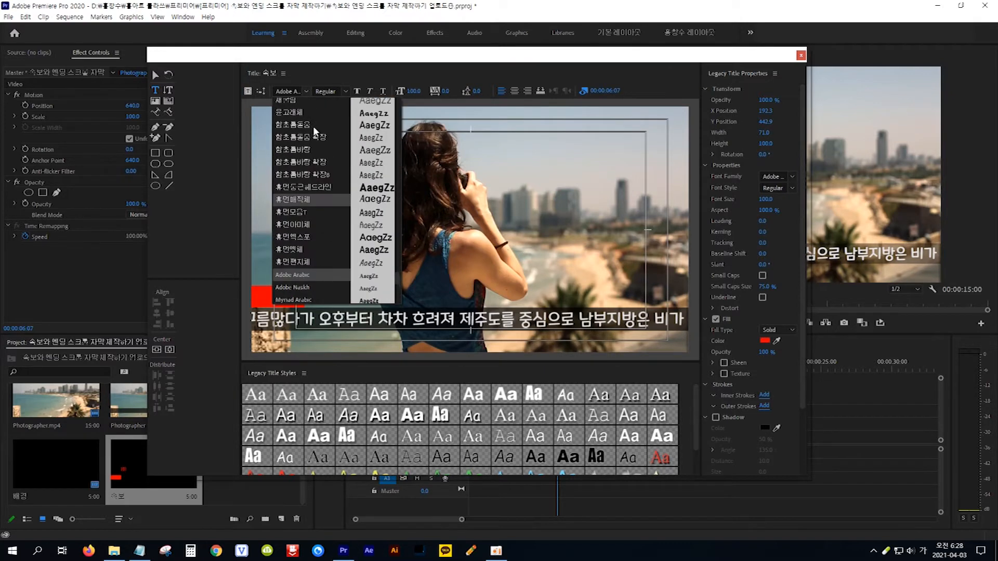
scroll(313, 127, "up", 1)
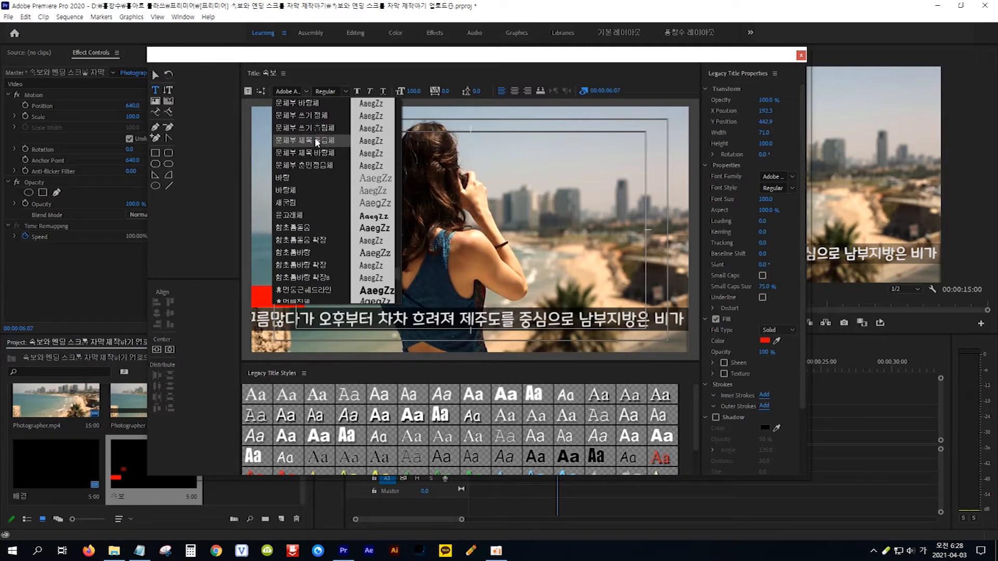
left_click(314, 138)
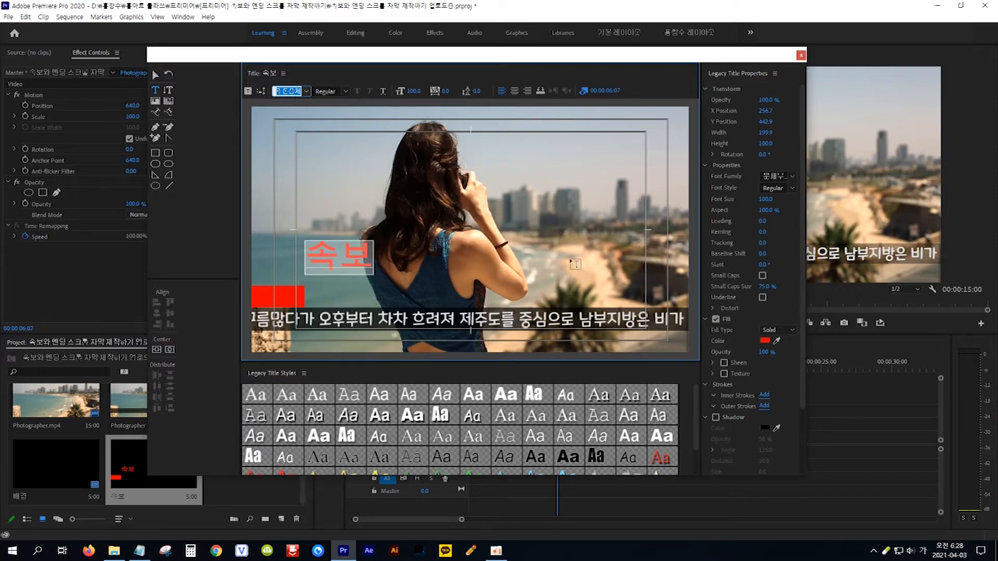
Change the 속보 text fill colour to white.
left_click(764, 341)
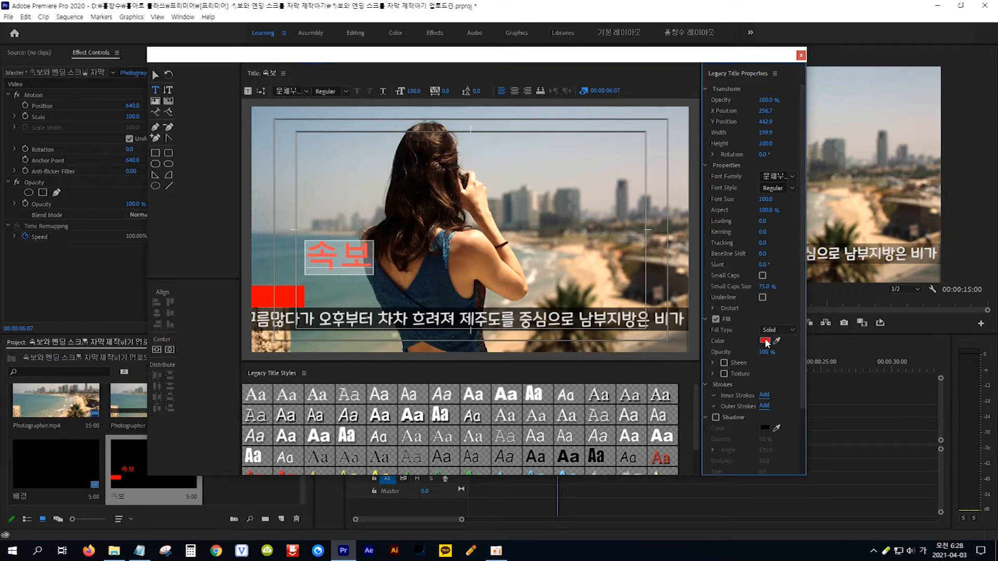
left_click_drag(306, 341, 285, 361)
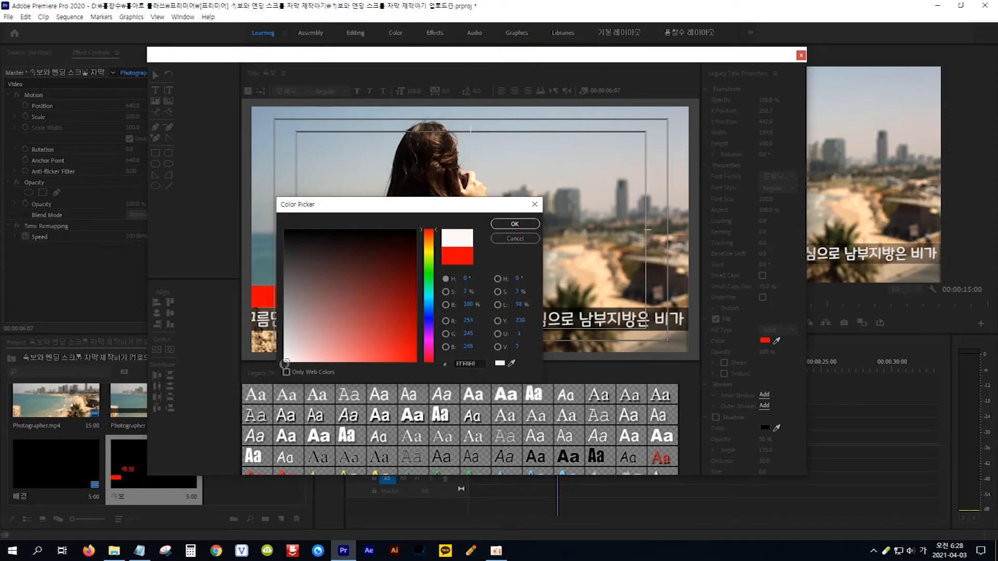
left_click(507, 224)
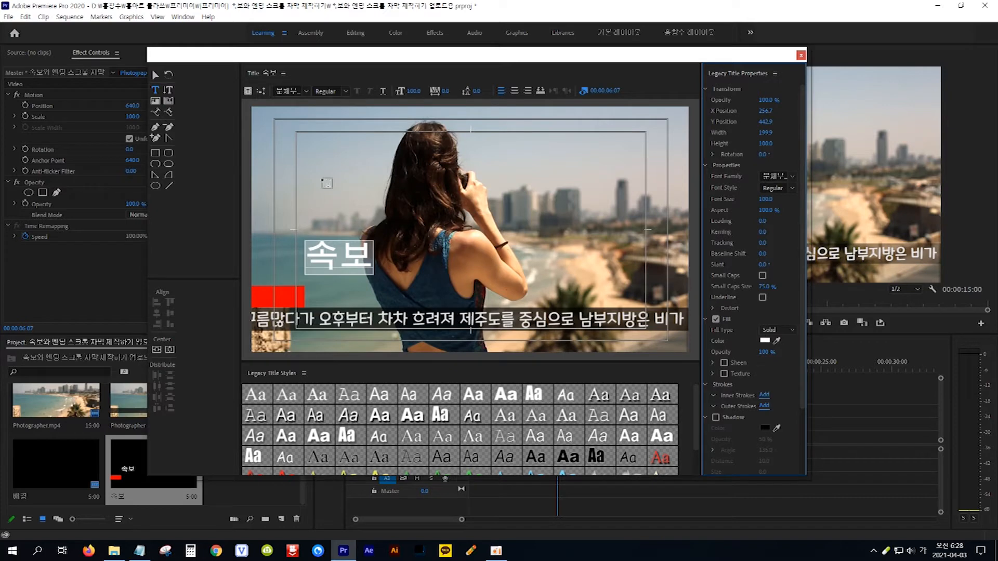
Set the 속보 text to size 53 and position it over the red box.
left_click(154, 76)
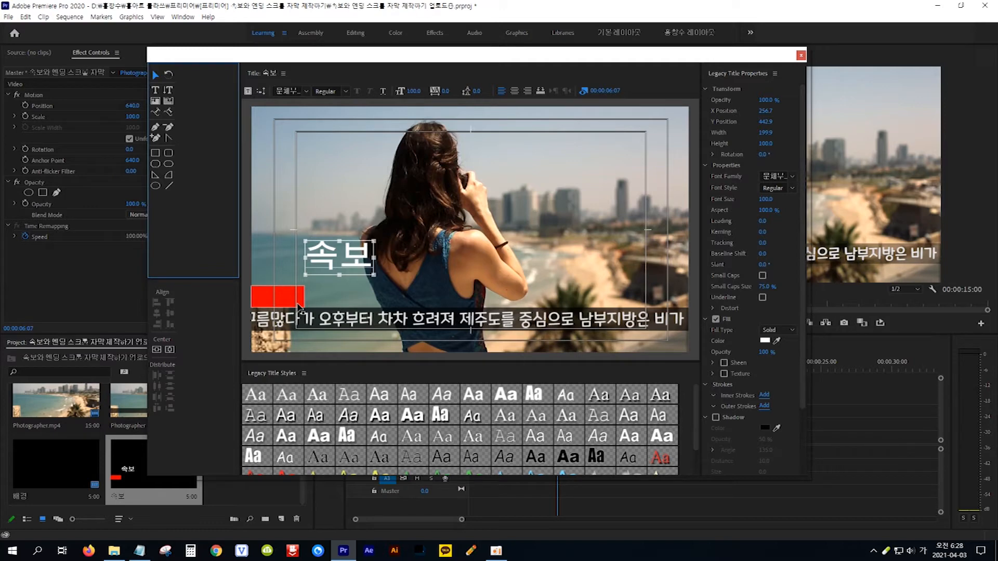
left_click(418, 94)
left_click_drag(417, 94, 389, 93)
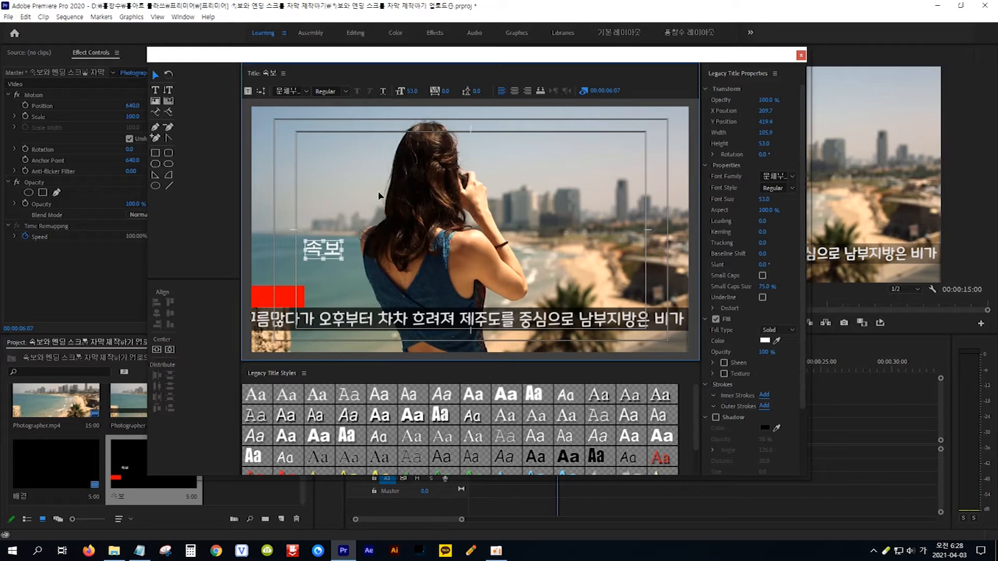
left_click_drag(333, 253, 287, 300)
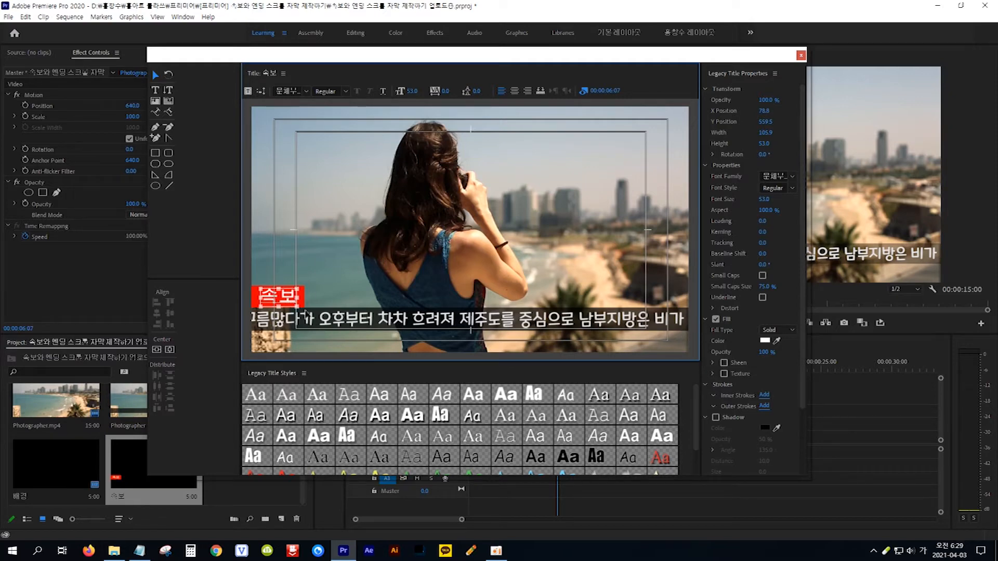
left_click_drag(288, 300, 288, 300)
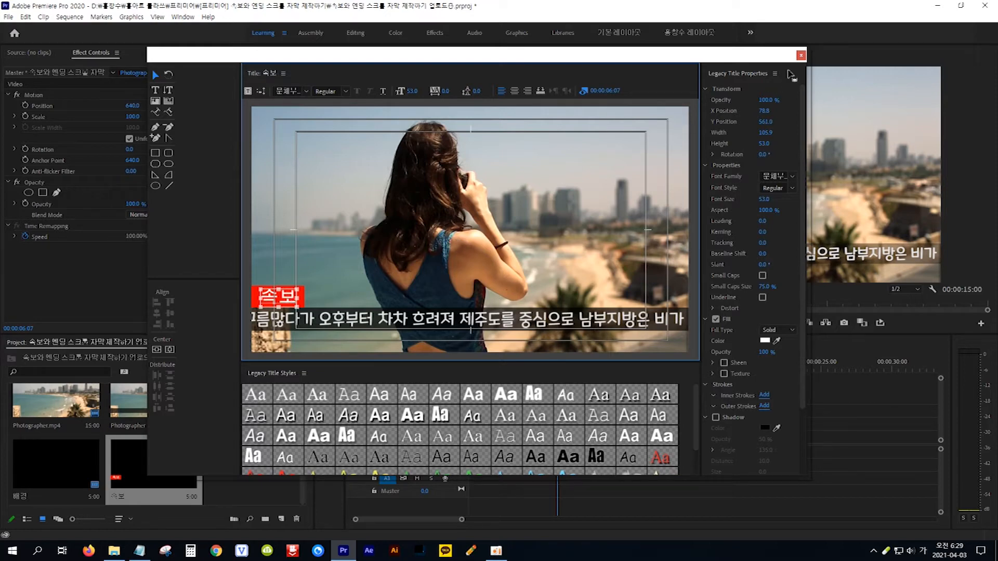
Place the 속보 title on a new V4 track and stretch it to 15:00.
left_click(800, 56)
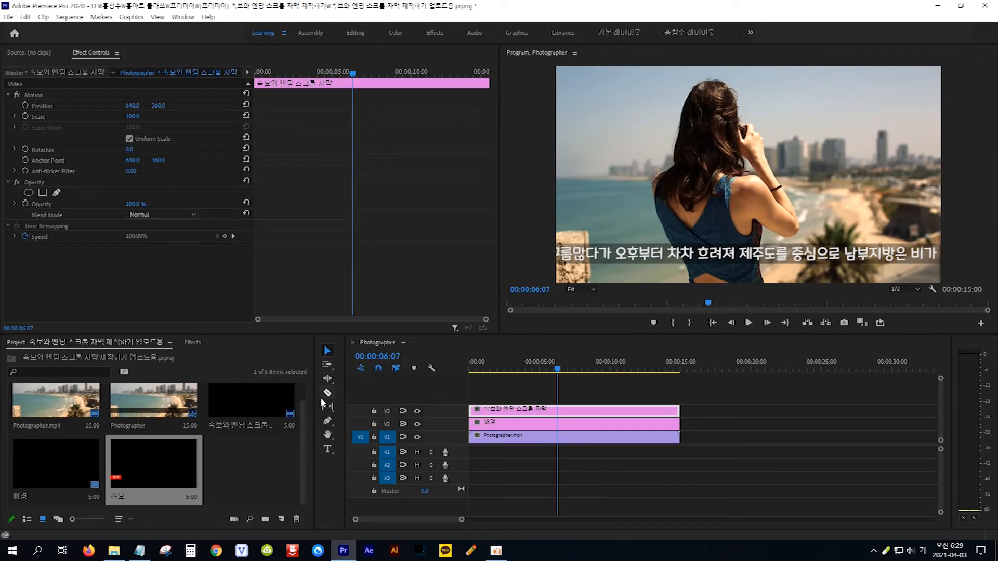
left_click(154, 459)
left_click_drag(154, 459, 478, 399)
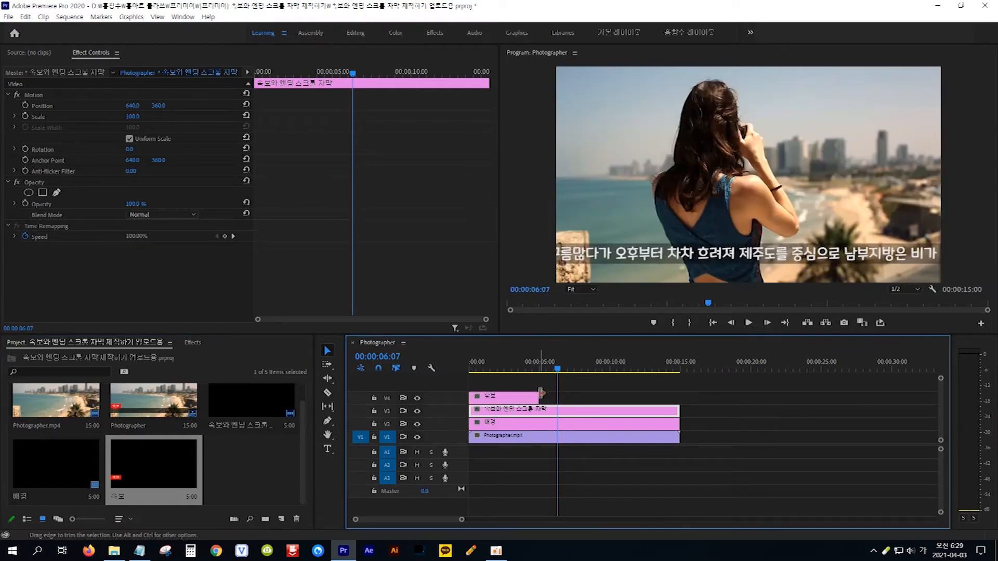
left_click_drag(540, 393, 679, 400)
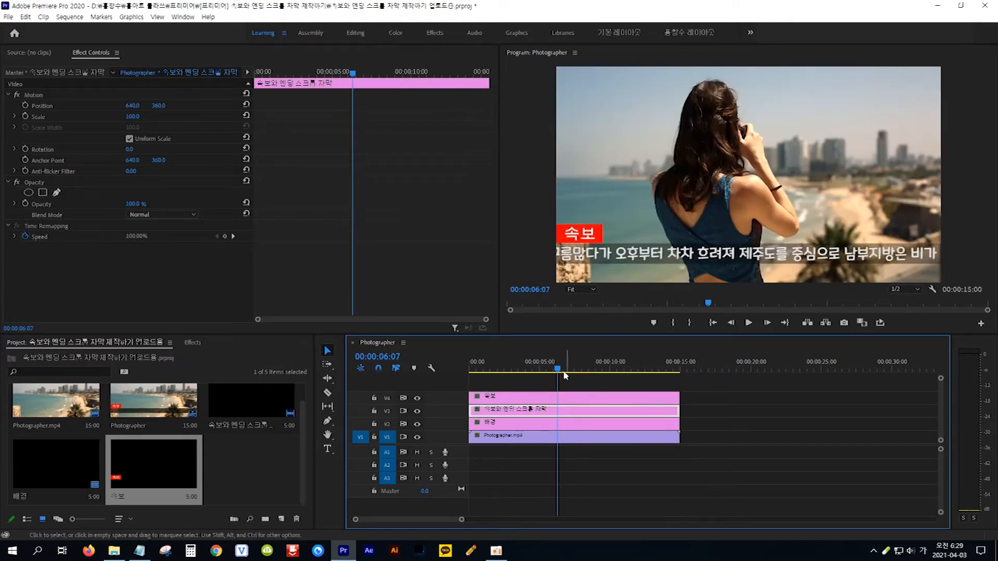
left_click(328, 394)
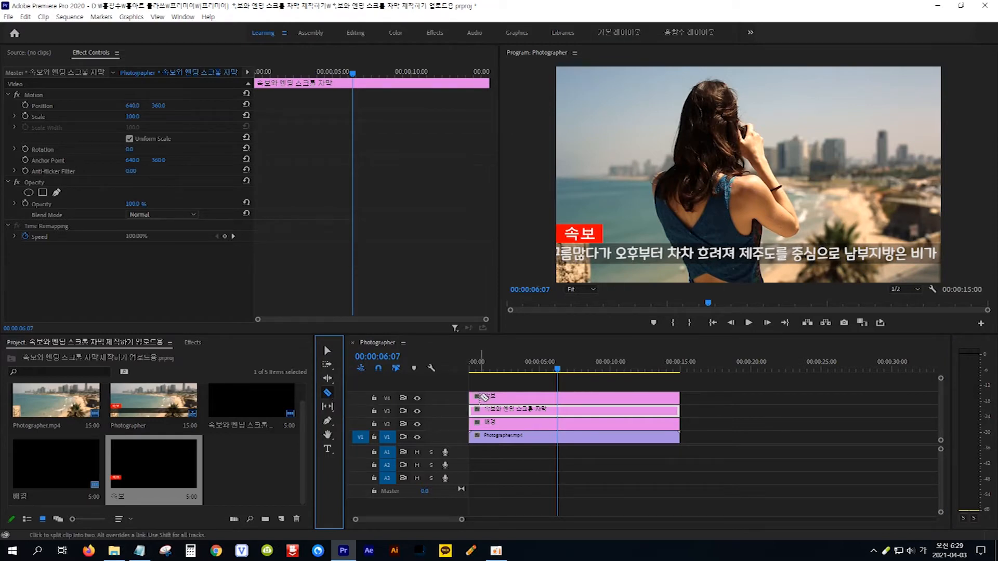
Slice the start of the V4 속보 clip into many short pieces with the Razor tool.
left_click(481, 397)
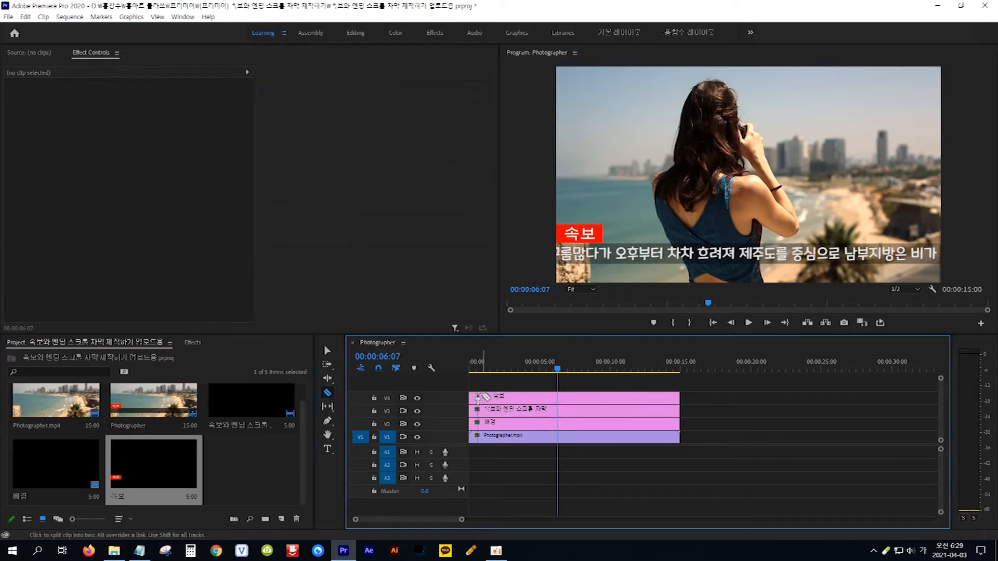
left_click(493, 397)
left_click(502, 398)
left_click(512, 398)
left_click(518, 398)
left_click(524, 398)
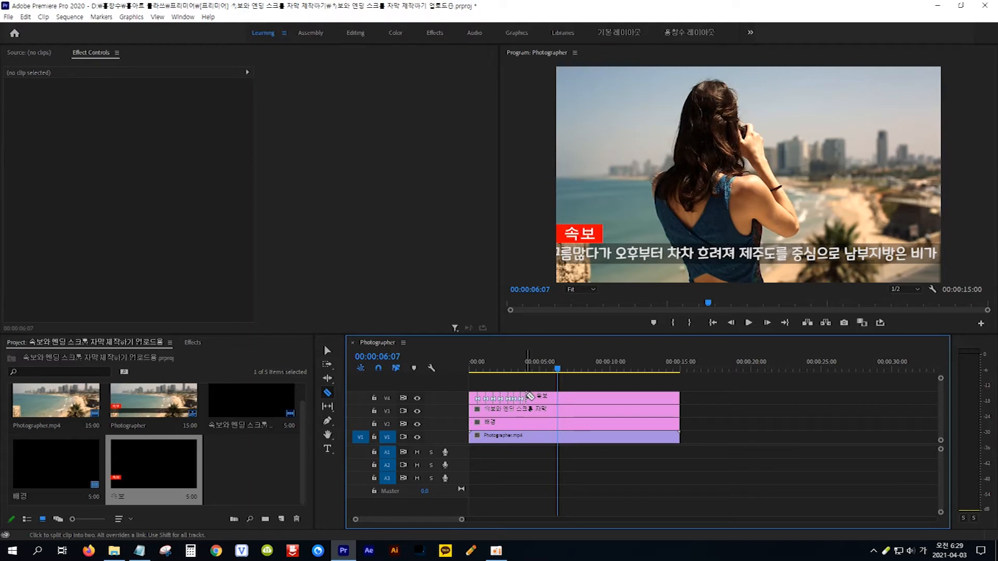
left_click(535, 398)
left_click(542, 398)
left_click(549, 398)
left_click(549, 397)
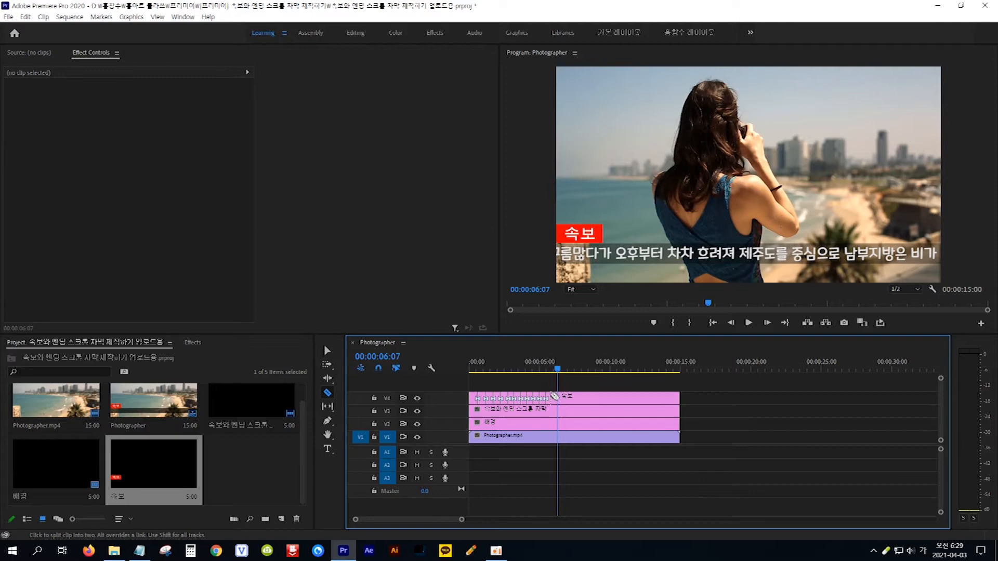
left_click(559, 397)
left_click(566, 397)
left_click(574, 397)
left_click(576, 397)
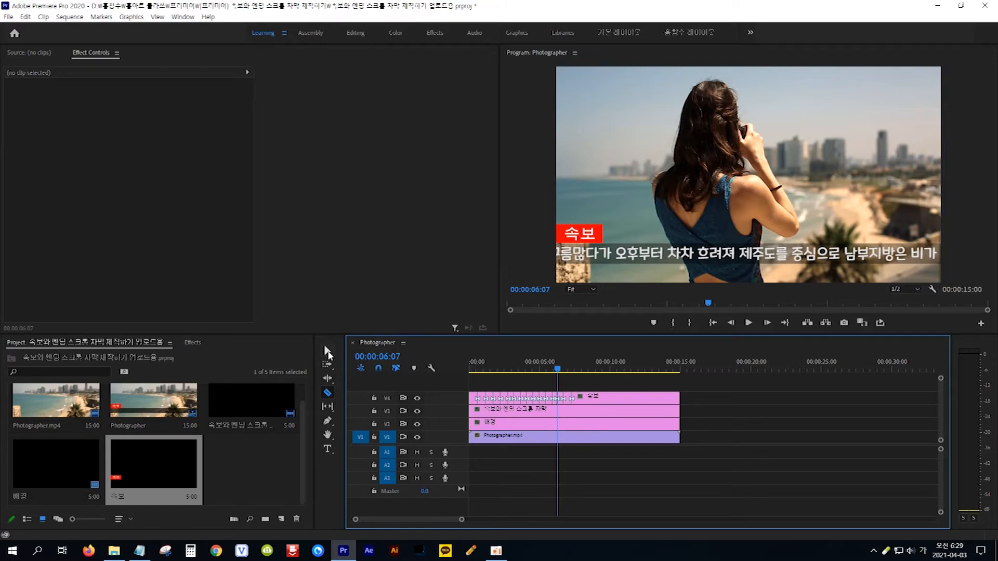
Delete alternating short 속보 pieces and the long remaining tail to leave gaps.
left_click(328, 351)
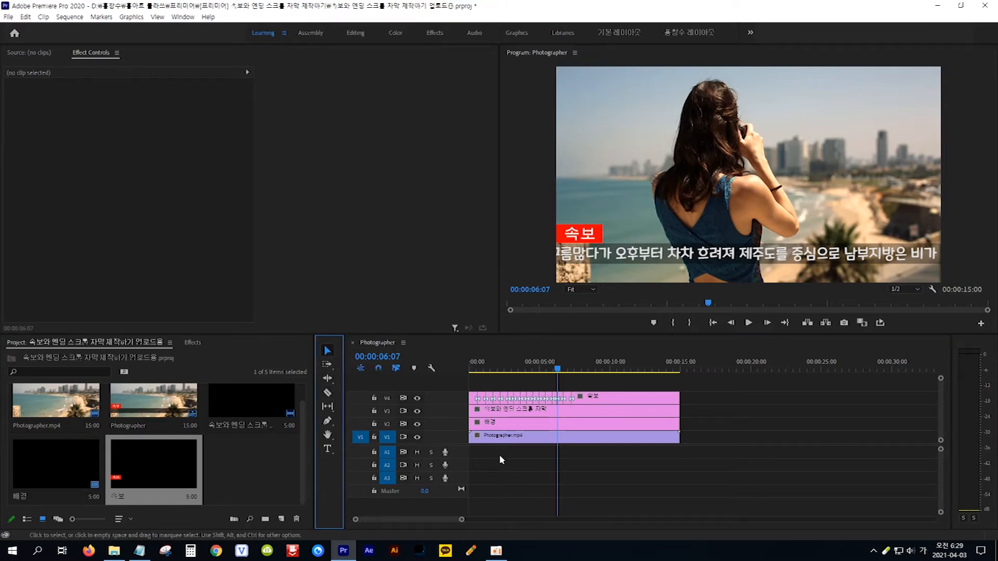
left_click(483, 399)
key("Delete")
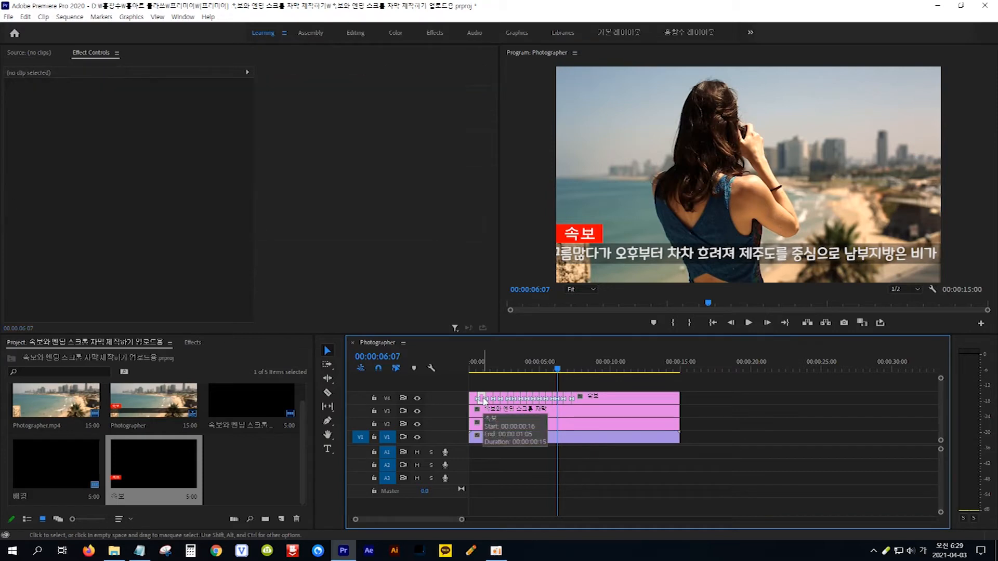
left_click(499, 402)
key("Delete")
left_click(511, 400)
key("Delete")
left_click(525, 400)
key("Delete")
key("Delete")
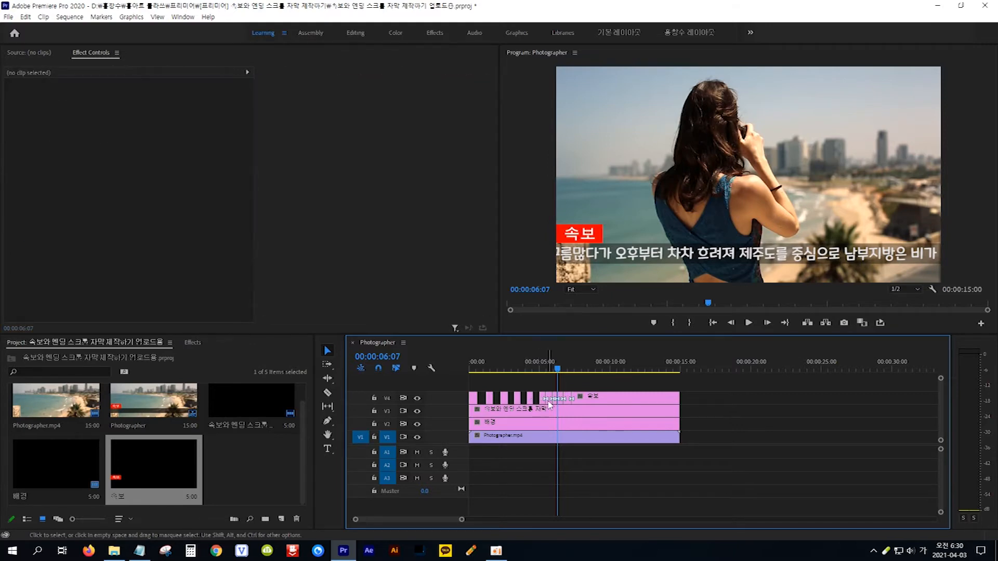
left_click(549, 401)
key("Delete")
left_click(559, 398)
key("Delete")
left_click(597, 401)
key("Delete")
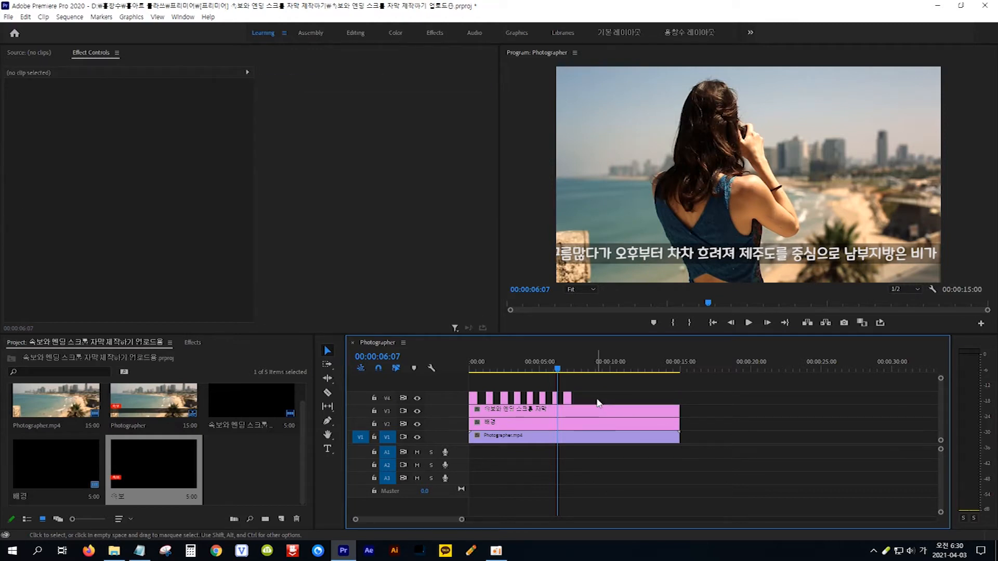
Play the sequence from the start to check the blinking 속보 label.
key("Home")
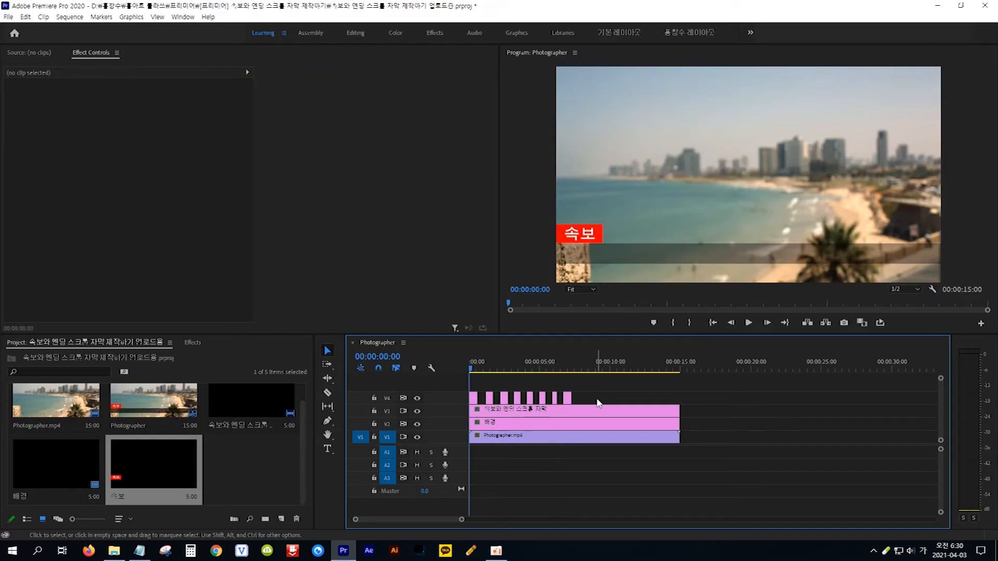
key("space")
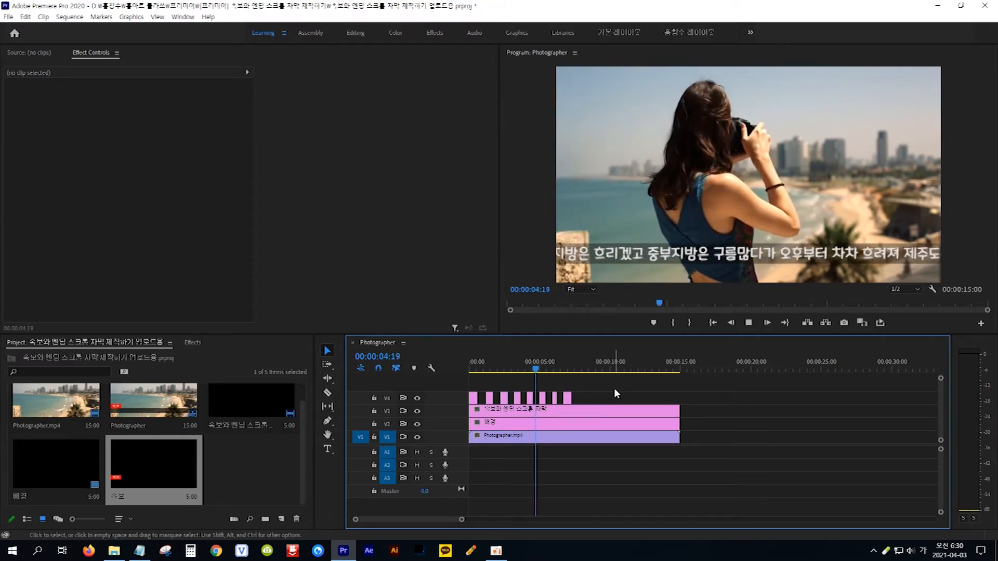
left_click(566, 372)
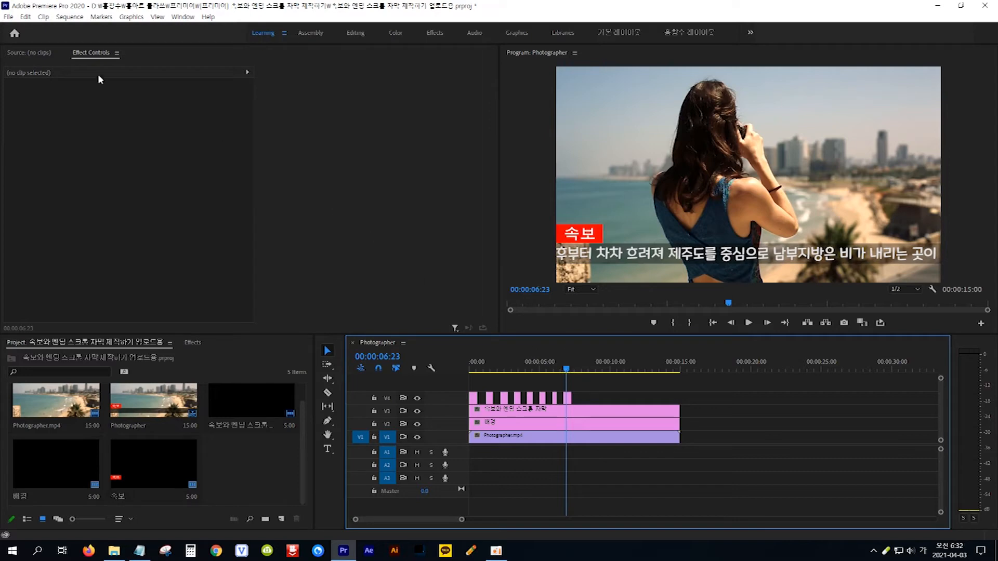
left_click(8, 17)
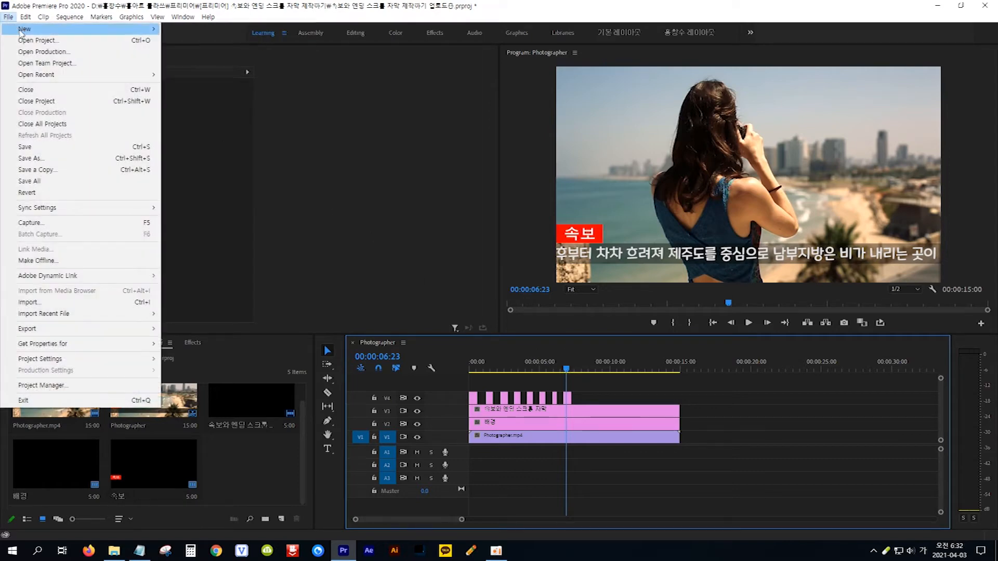
Create a new legacy title named 엔딩 스크롤.
mouse_move(60, 34)
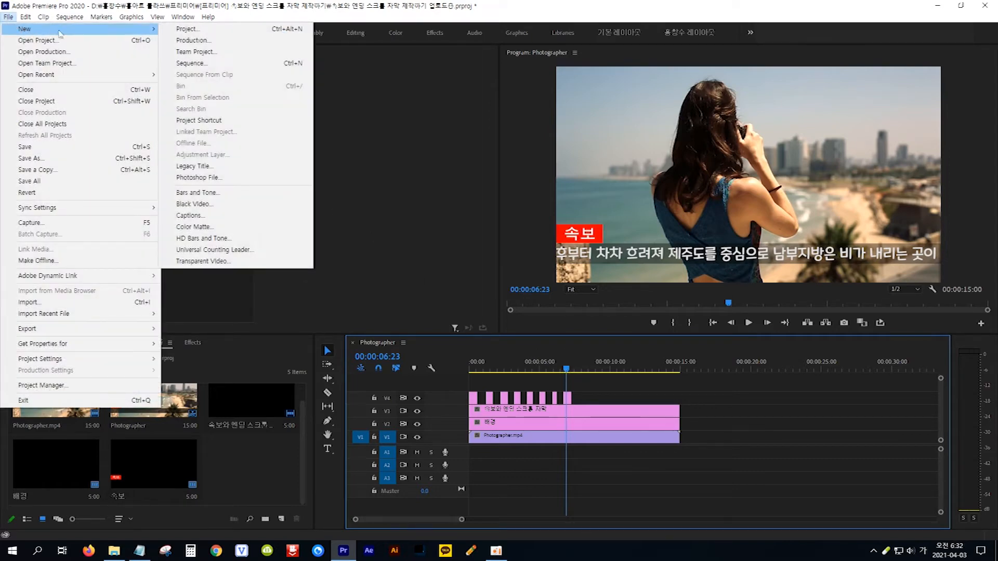
left_click(218, 167)
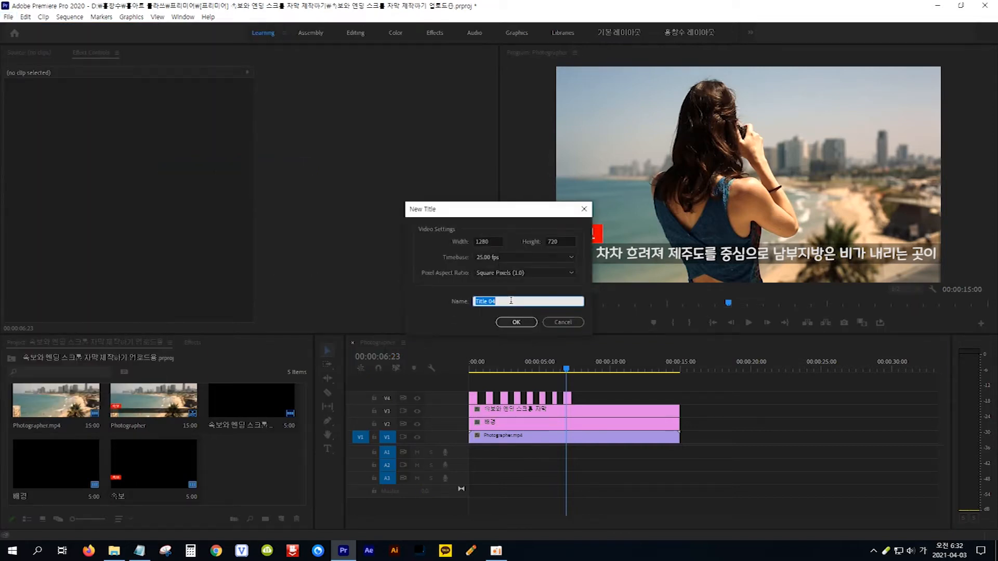
type("ㅇㅔㄴㄷㅣㅇ 스ㅋㅡㄹㅗㄹ")
left_click(516, 323)
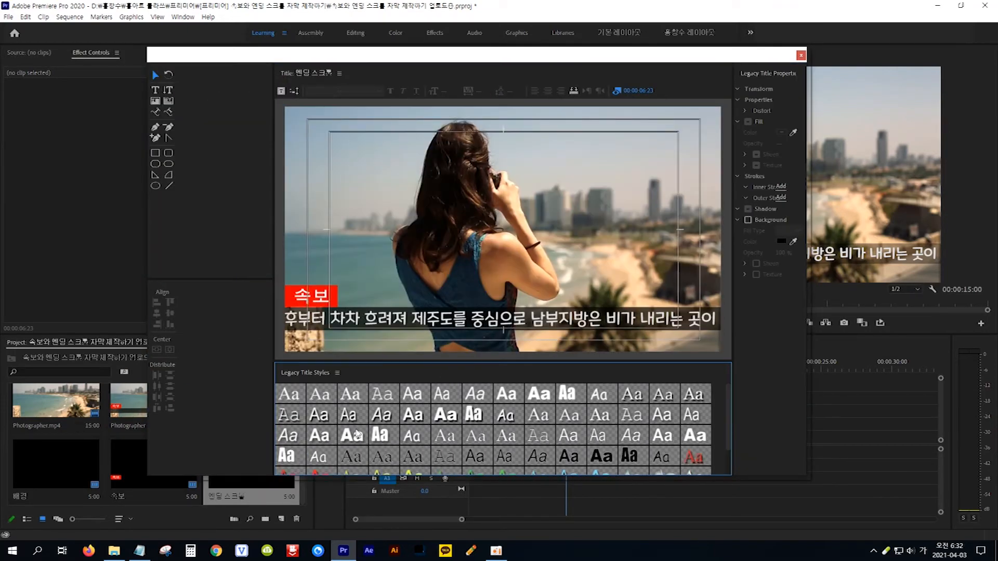
Select the credits script in Notepad from the 속보와 line onward.
left_click(139, 553)
left_click(139, 553)
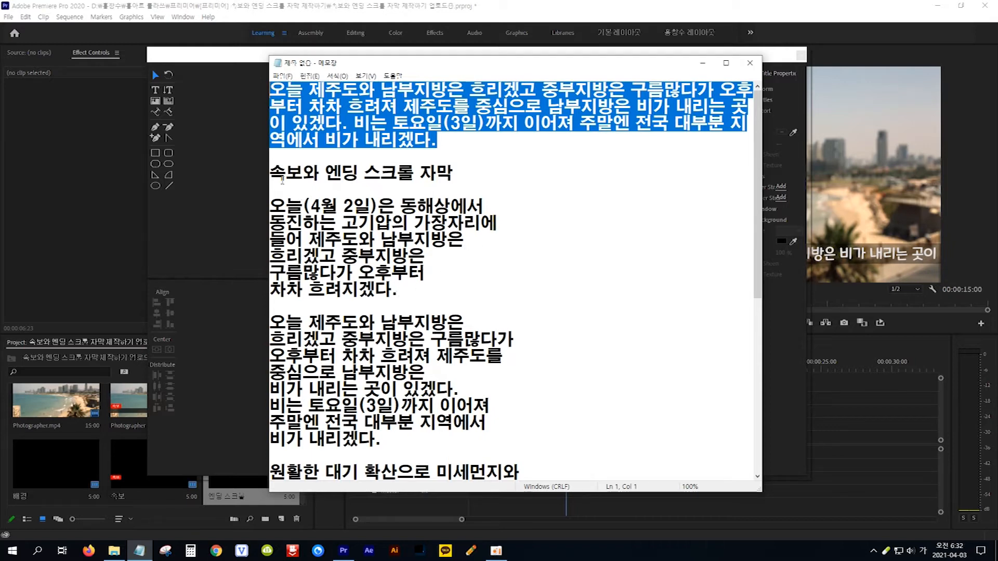
left_click_drag(270, 172, 485, 427)
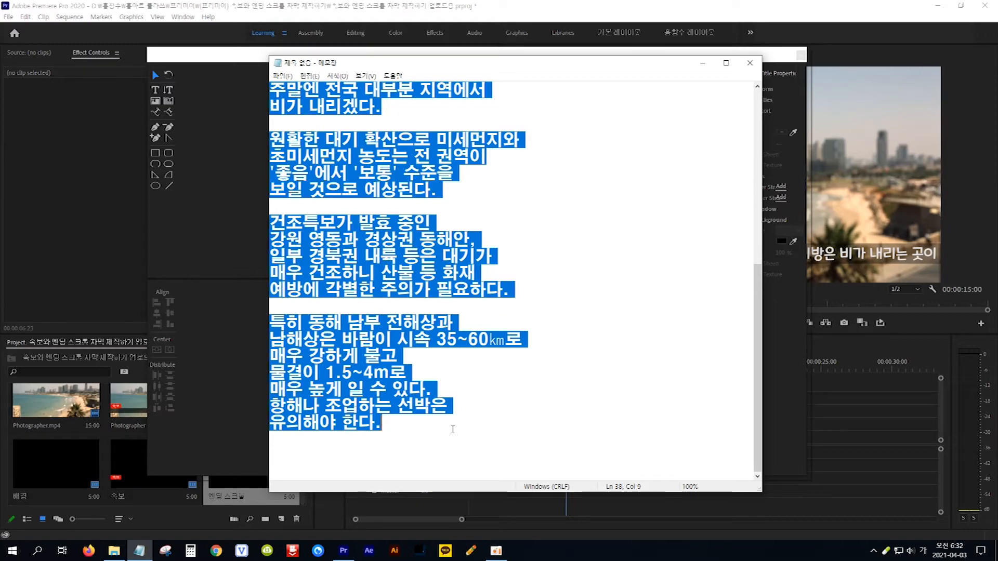
scroll(453, 428, "up", 3)
scroll(454, 428, "up", 1)
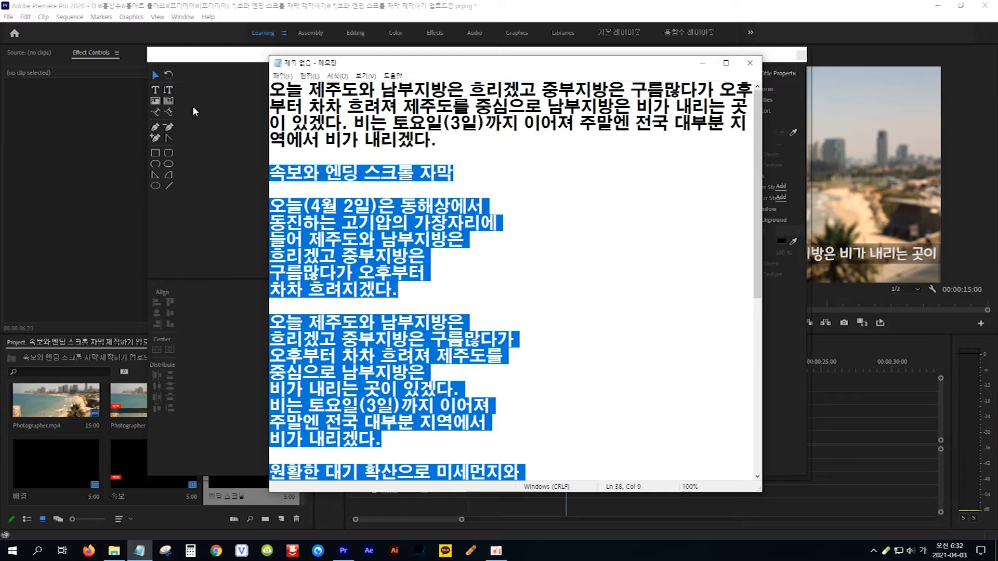
left_click(206, 58)
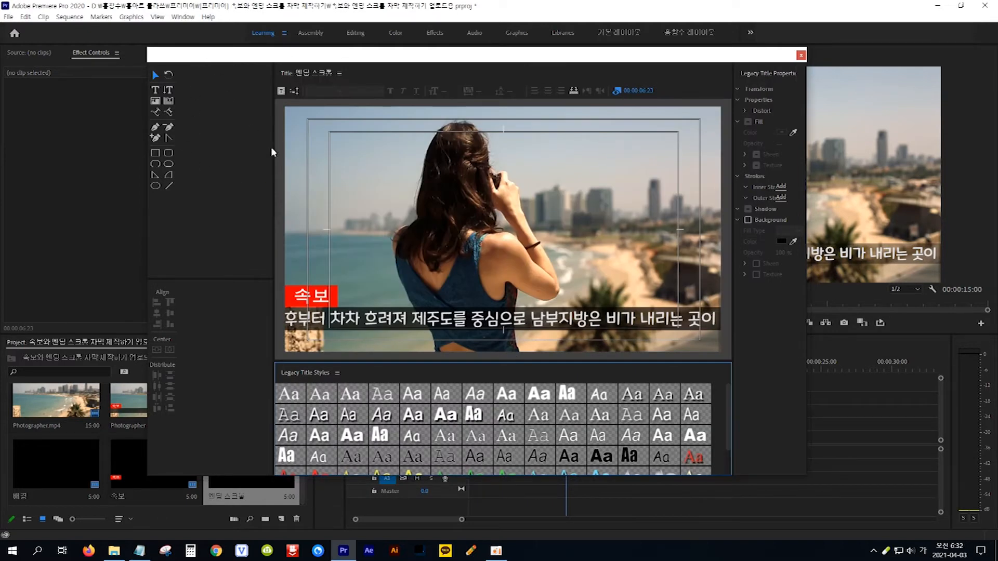
left_click_drag(274, 150, 187, 151)
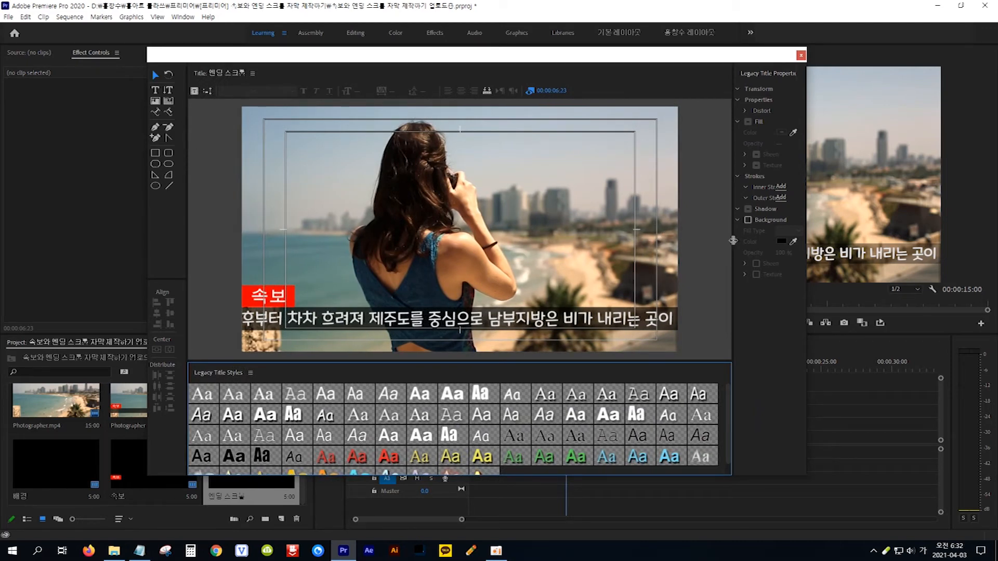
Paste the credits text and set it to 문체부 제목 돋음체, size 29, leading 9.
left_click_drag(732, 243, 646, 245)
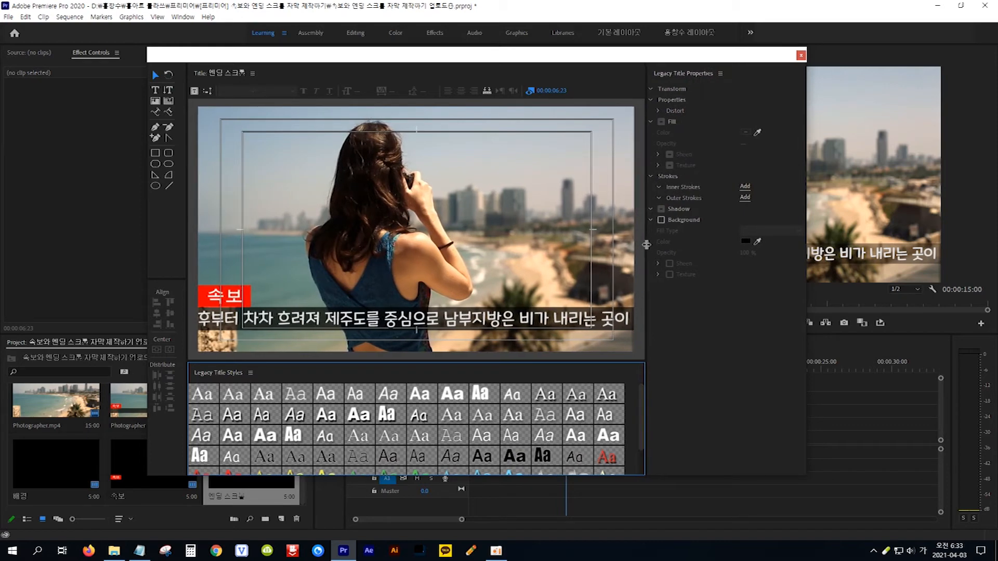
left_click(156, 92)
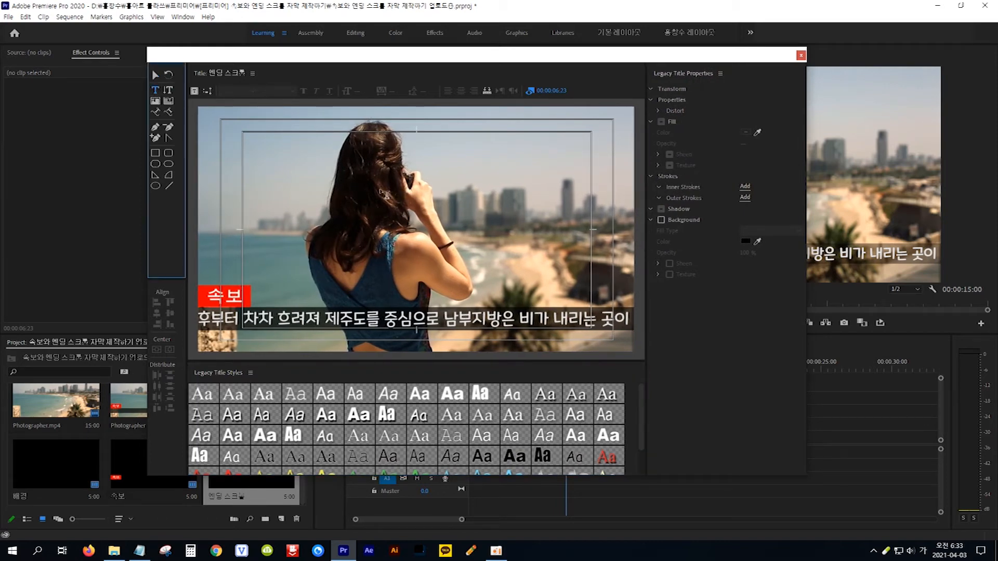
left_click(419, 172)
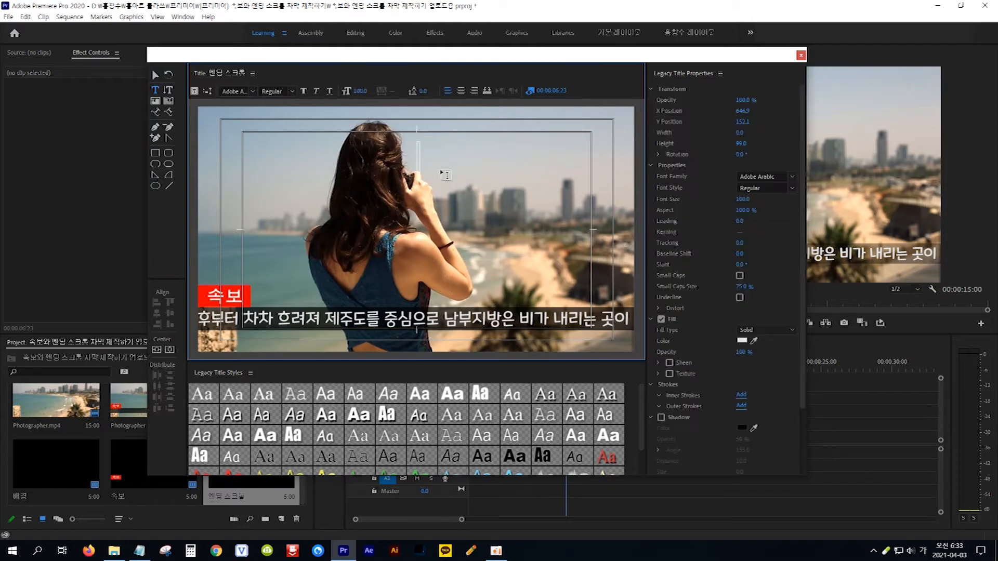
key("ctrl+v")
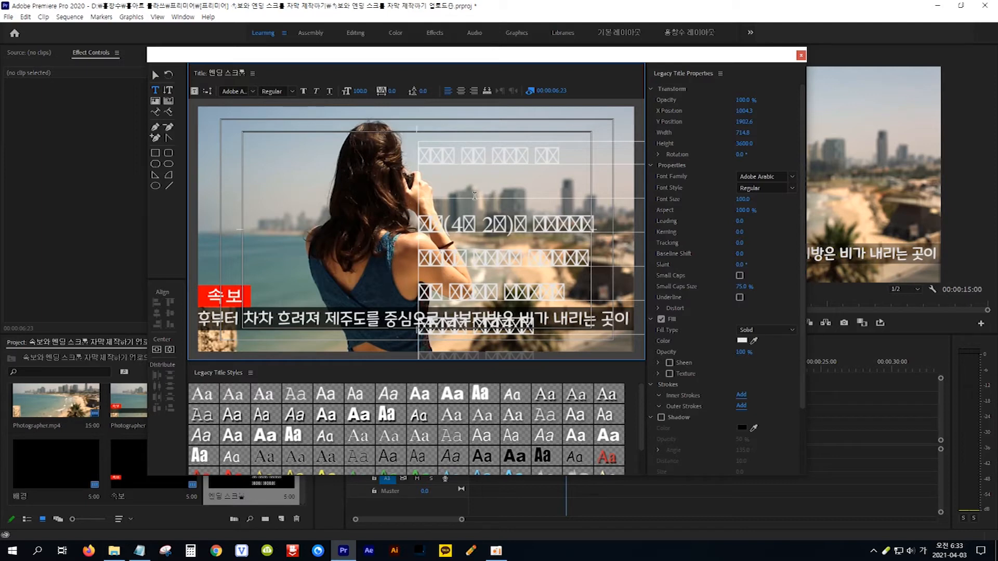
key("ctrl+a")
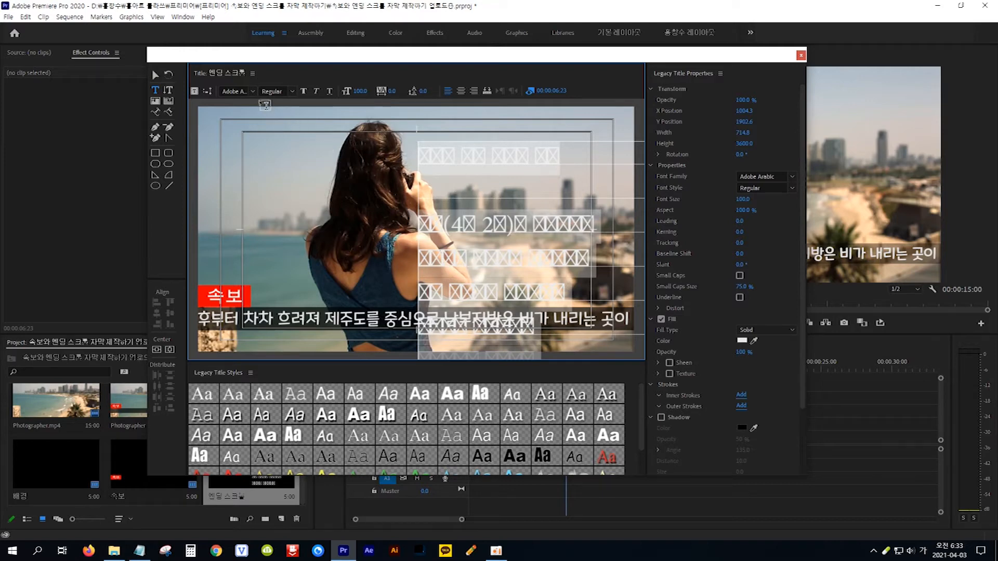
left_click(251, 91)
scroll(253, 117, "up", 4)
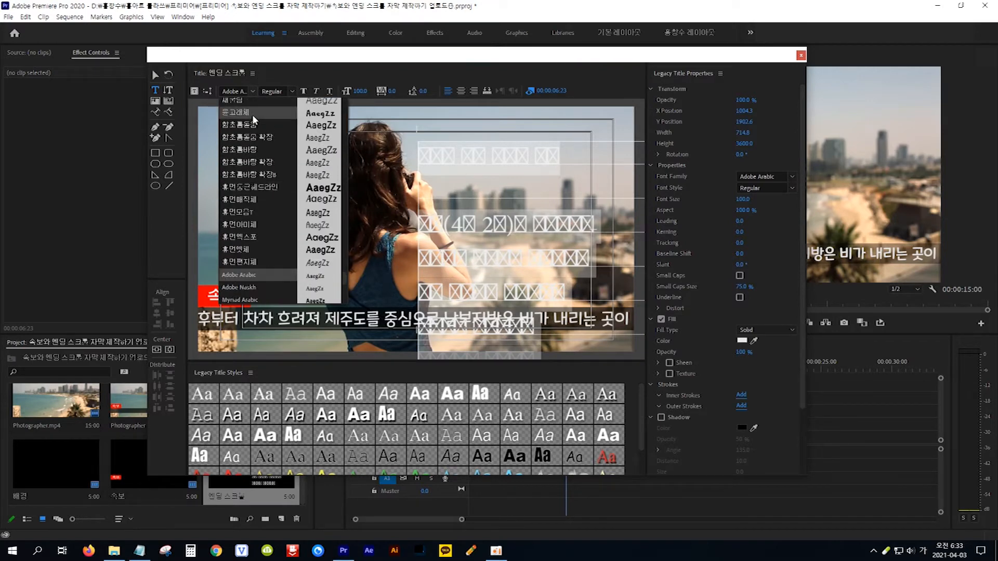
scroll(251, 114, "up", 2)
left_click(261, 140)
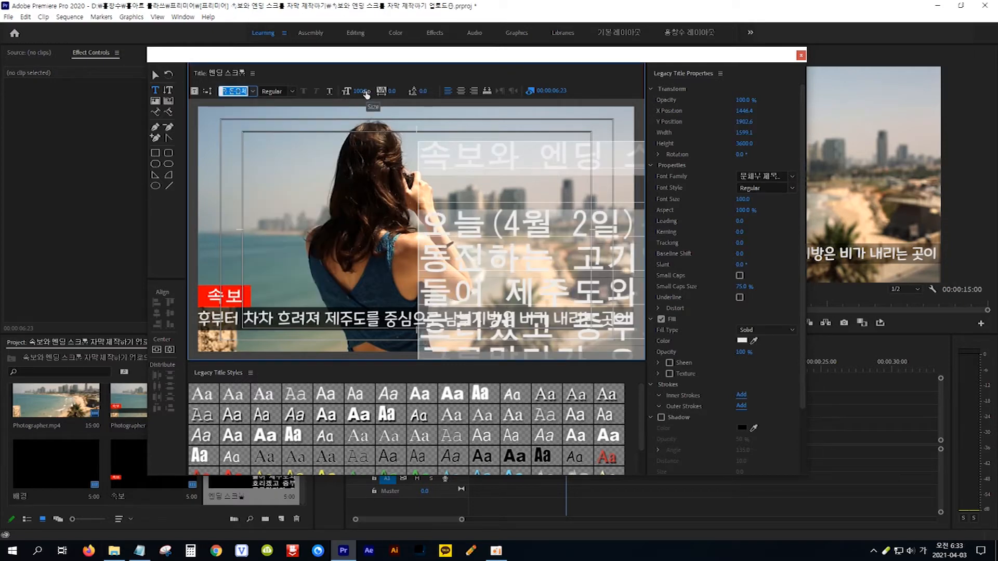
left_click_drag(364, 93, 328, 92)
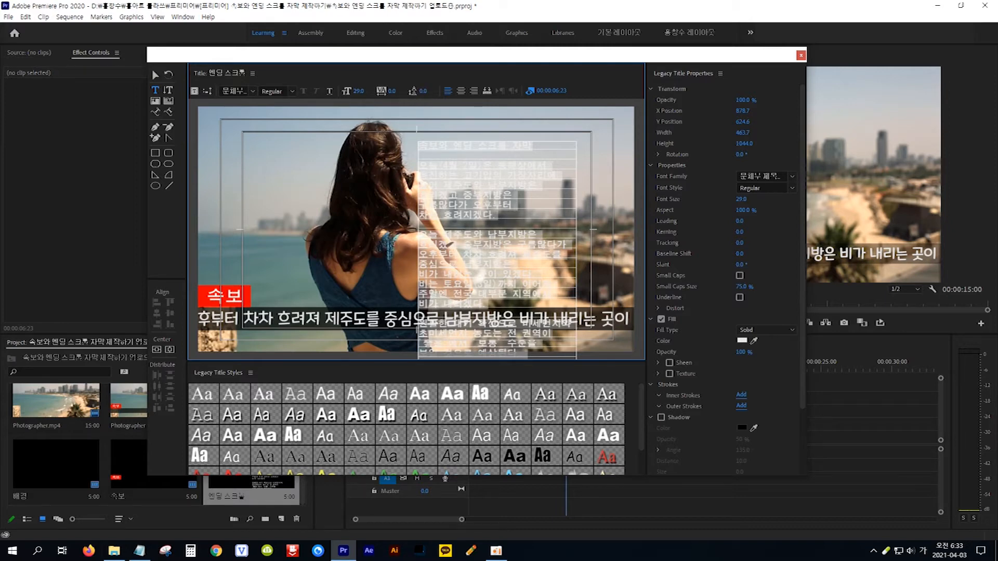
left_click_drag(423, 91, 428, 91)
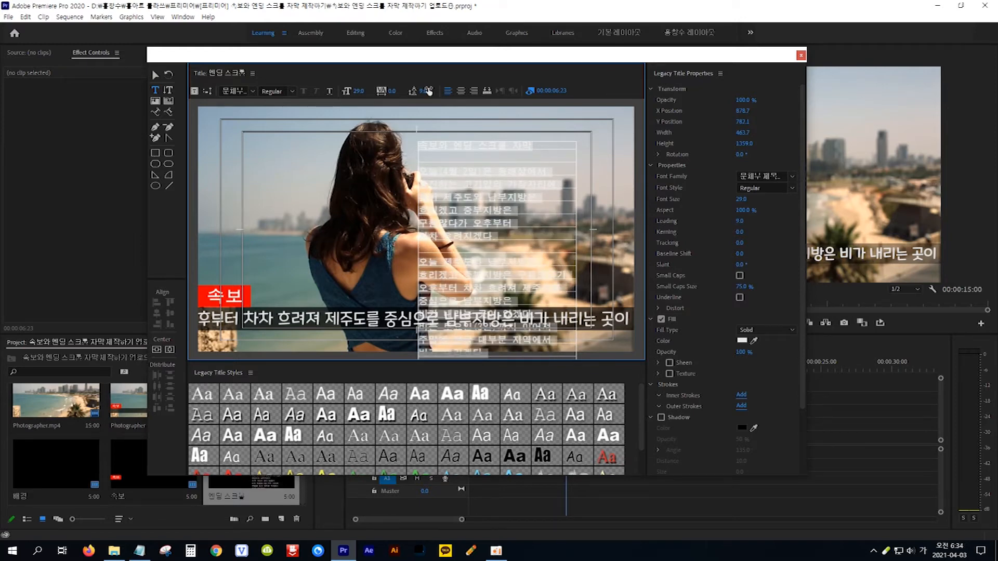
Shift the credits box right and duplicate it as a left column.
left_click(154, 75)
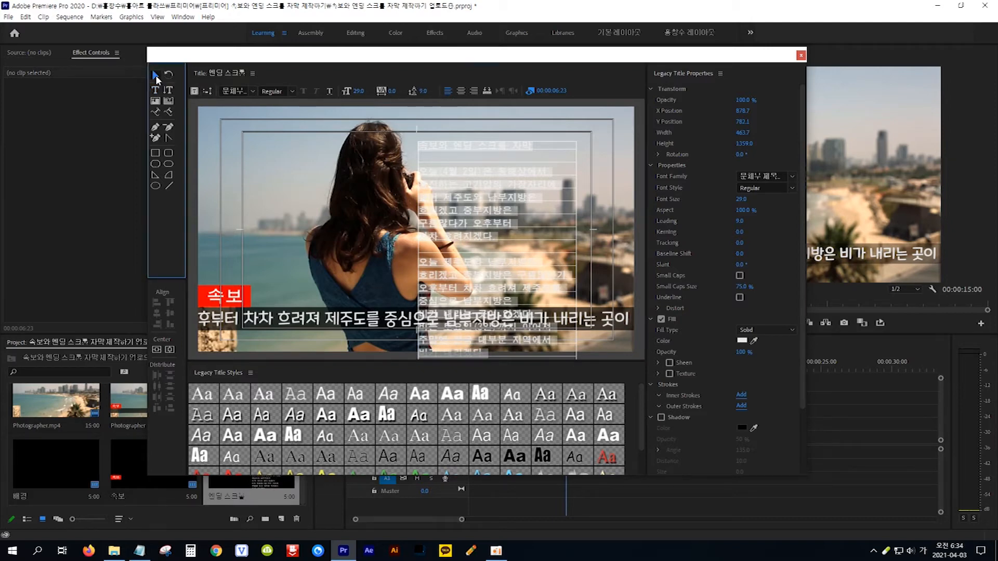
left_click(488, 216)
left_click_drag(488, 216, 526, 206)
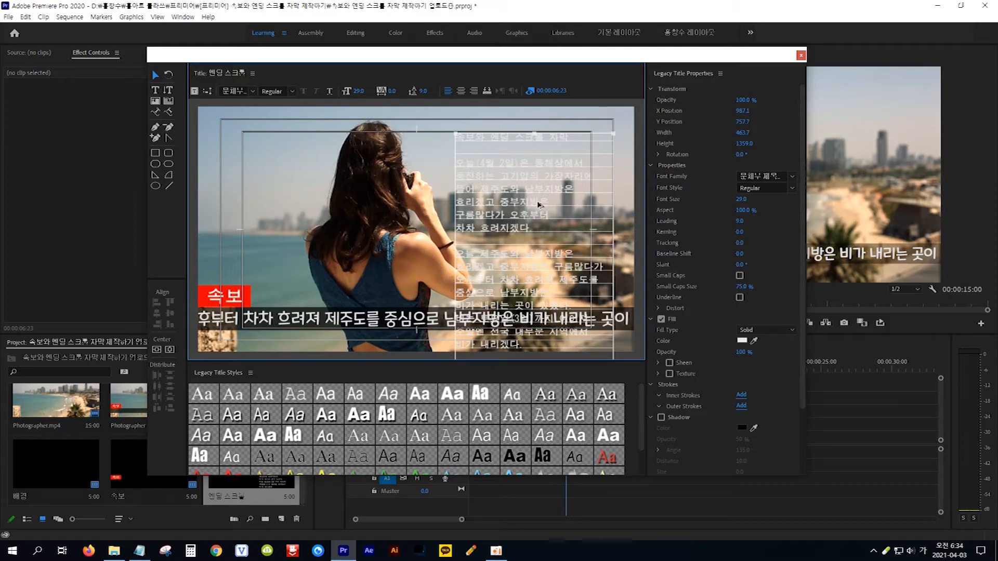
left_click_drag(538, 204, 372, 203)
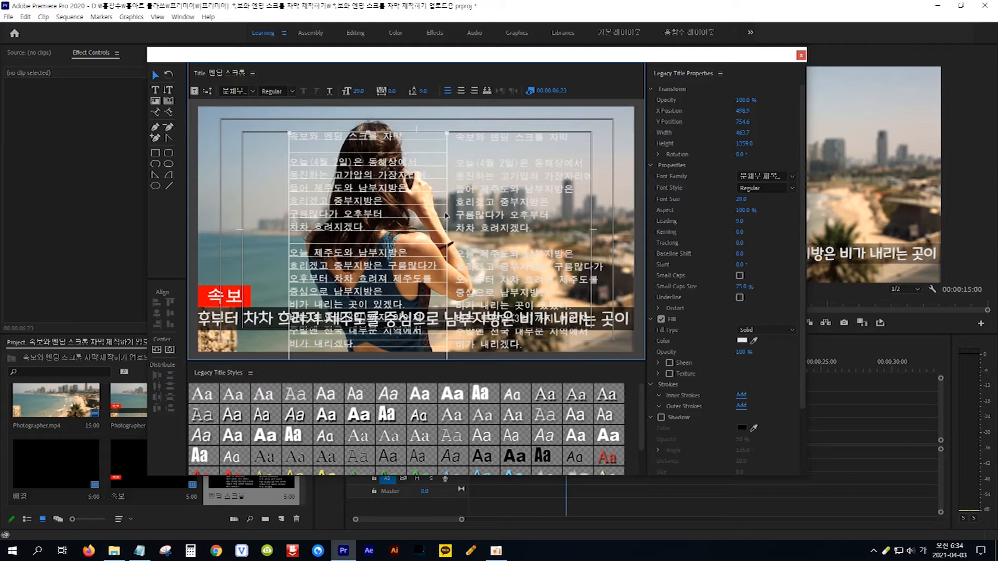
Right-align the left column and replace its first body line with 감독.
left_click(475, 92)
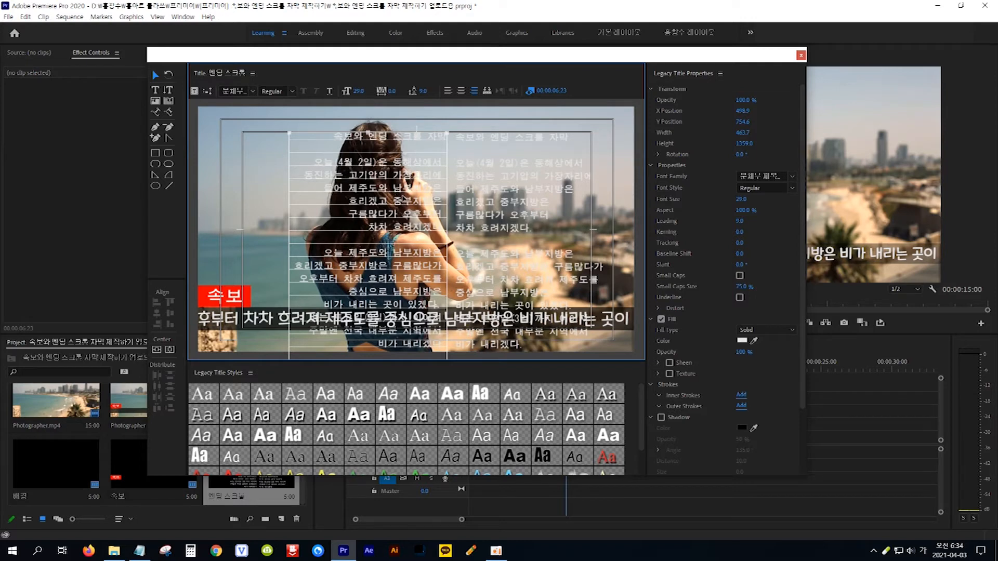
left_click(157, 93)
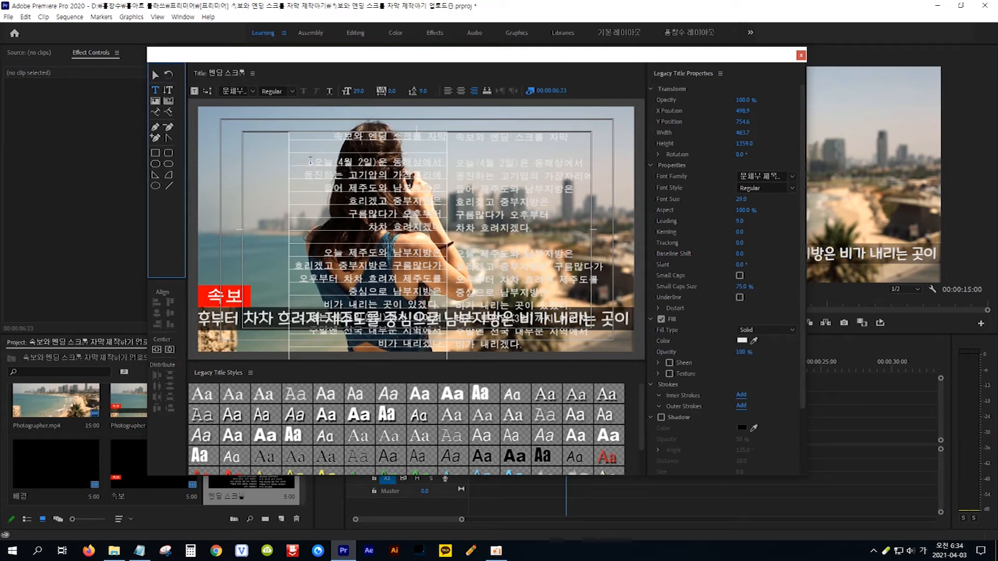
left_click_drag(310, 160, 444, 164)
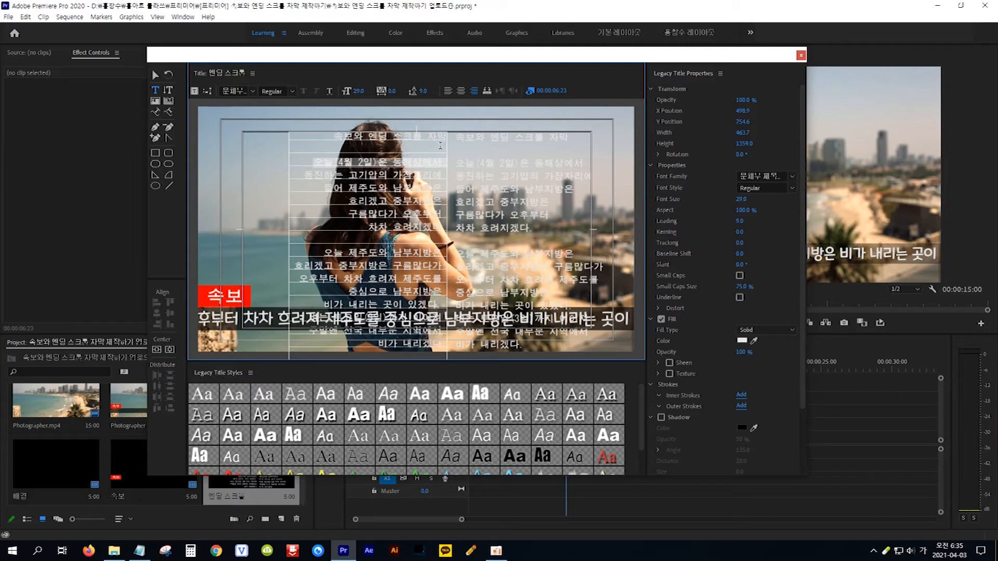
type("감")
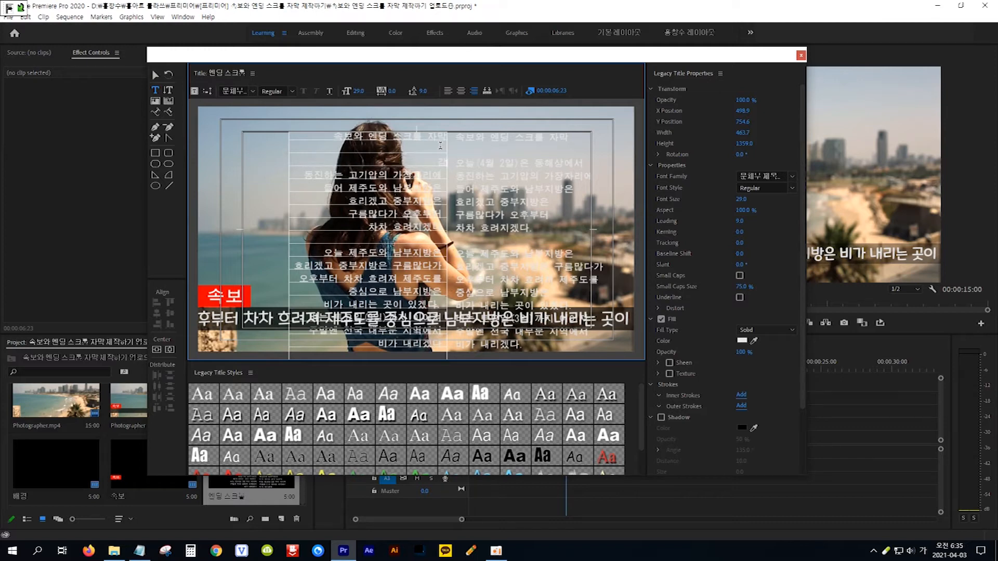
type("독")
key("Return")
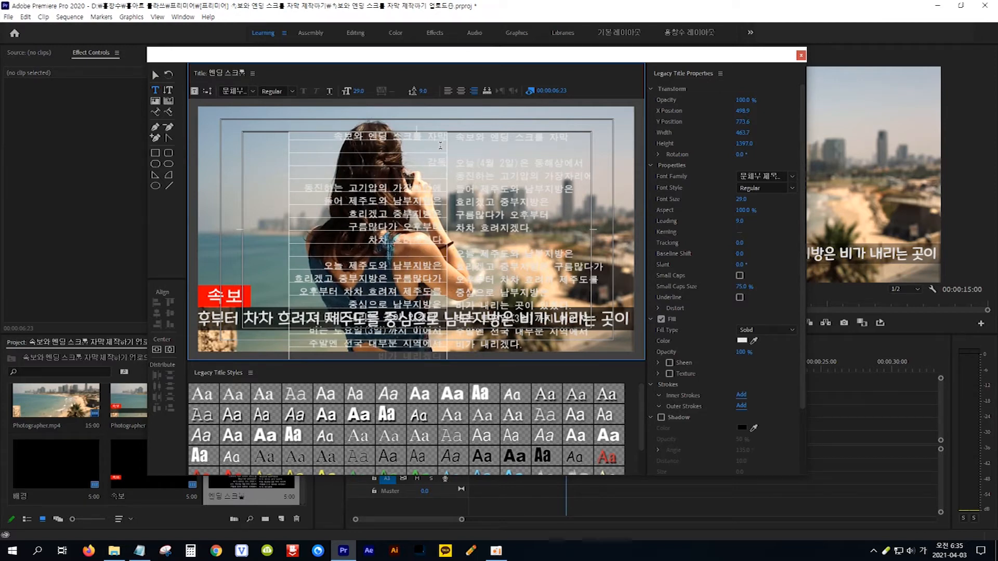
Replace two more left-column lines with 출연 and 장소협찬.
left_click_drag(322, 264, 445, 267)
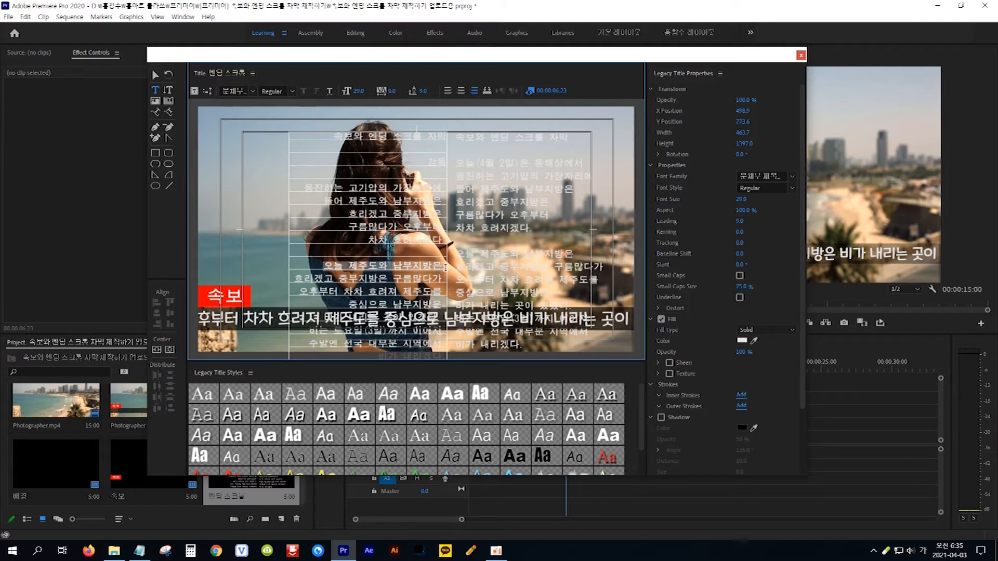
key("BackSpace")
type("출연")
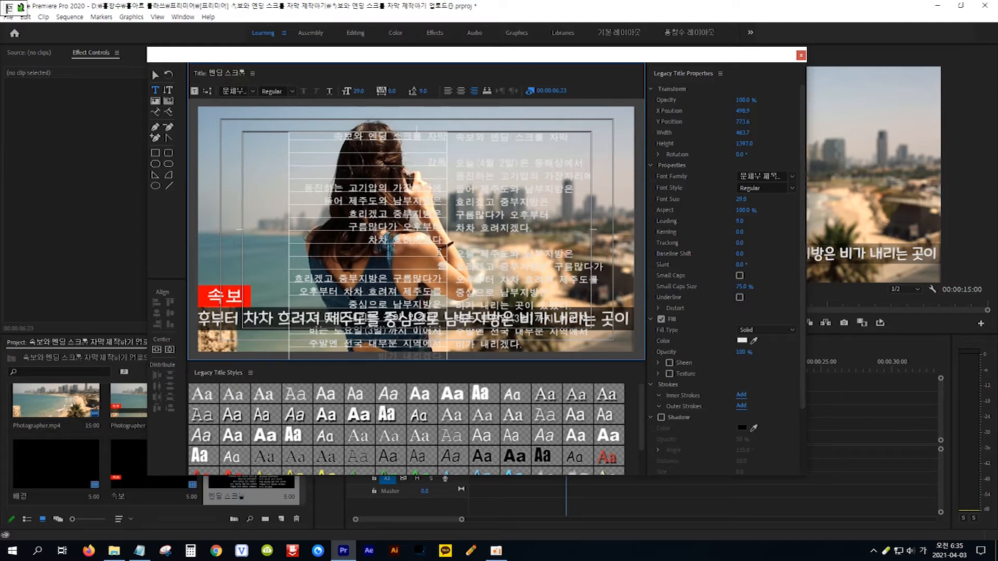
key("Return")
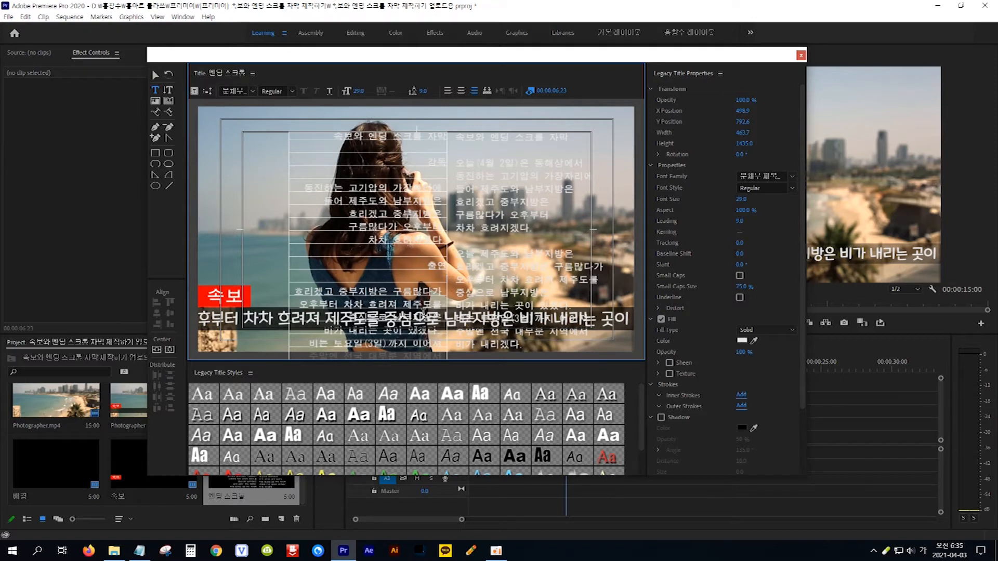
left_click_drag(301, 304, 445, 306)
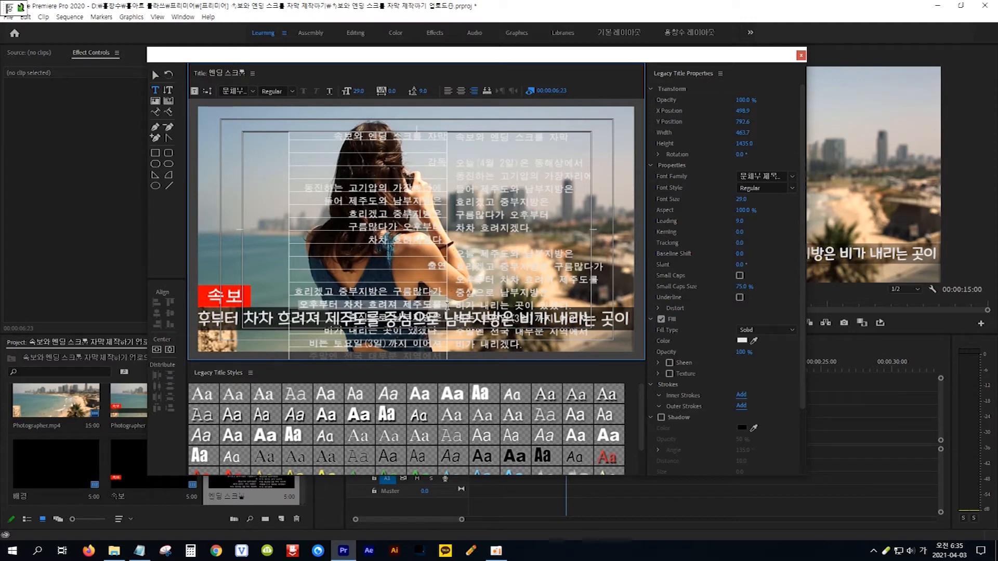
type("장소협찬")
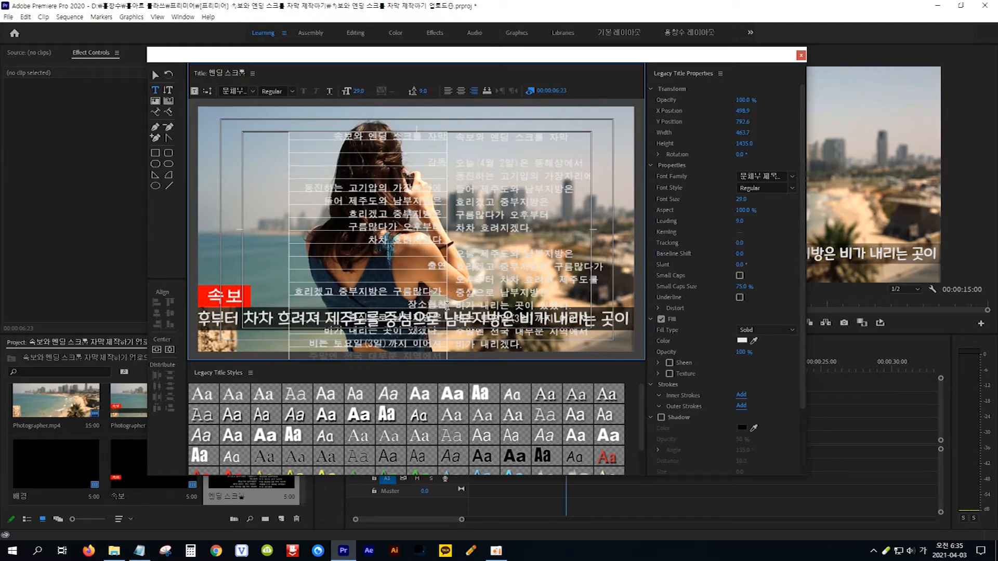
Set the title type to Roll with Start Off Screen and End Off Screen checked.
left_click(155, 76)
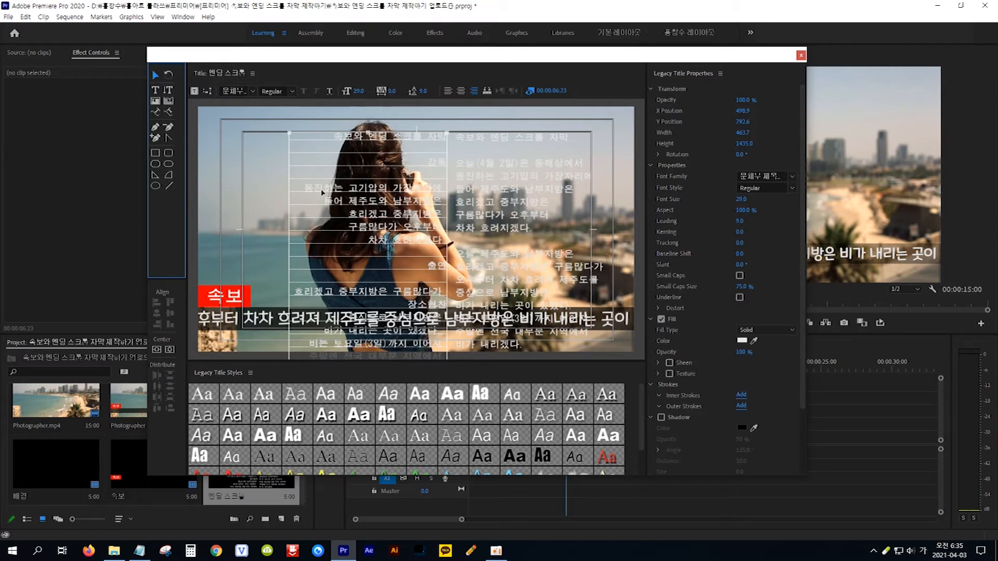
left_click(207, 92)
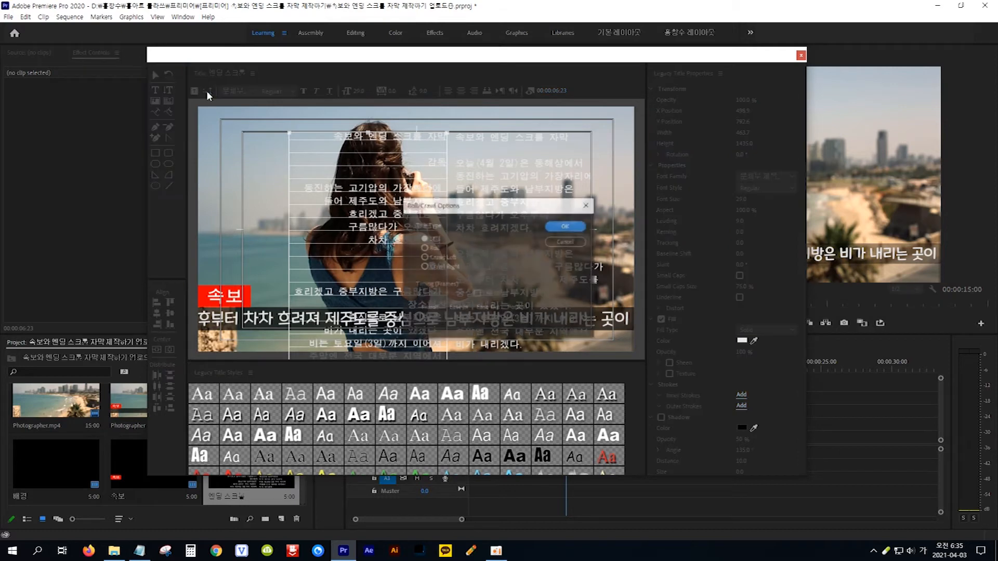
left_click(425, 247)
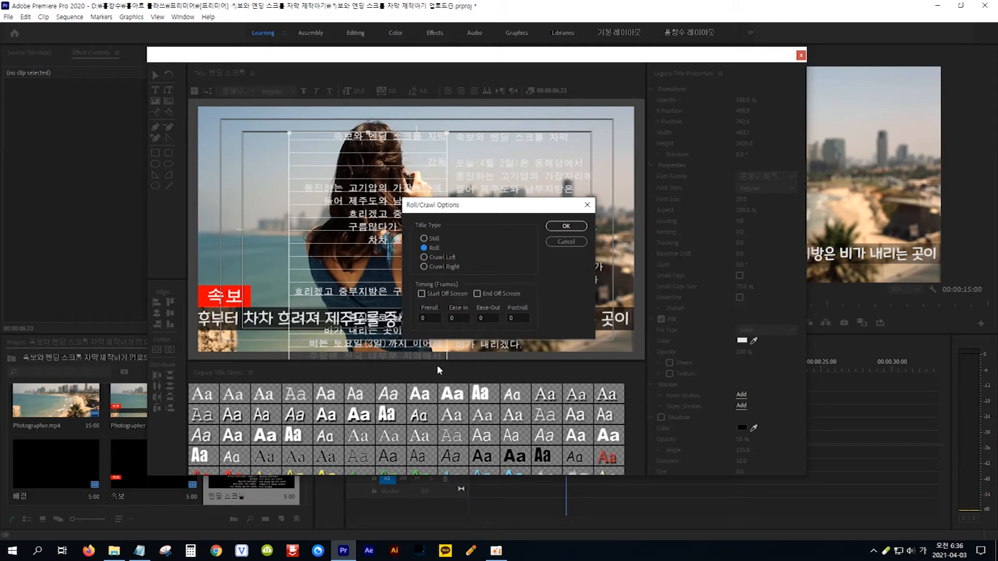
left_click(422, 294)
left_click(476, 294)
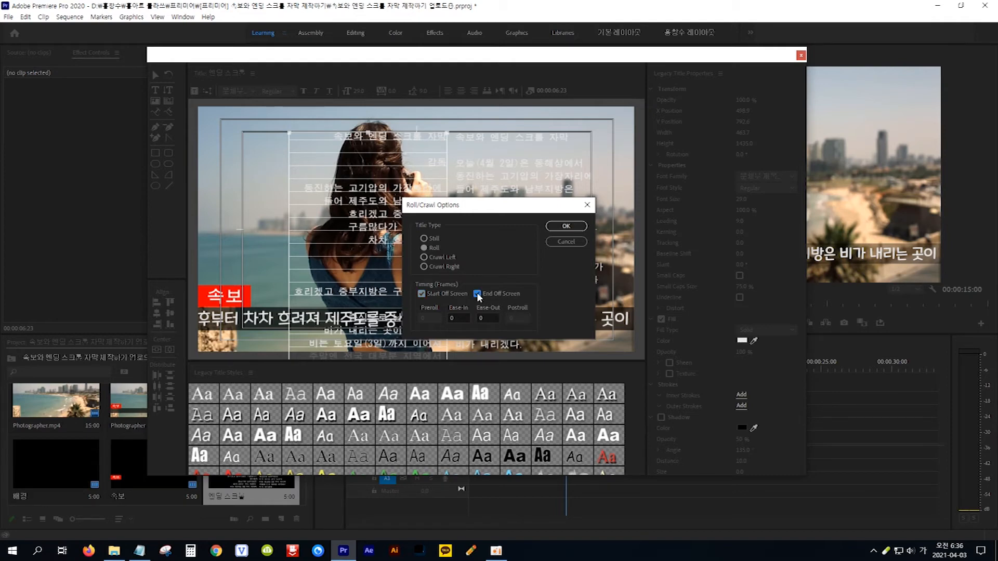
left_click(566, 228)
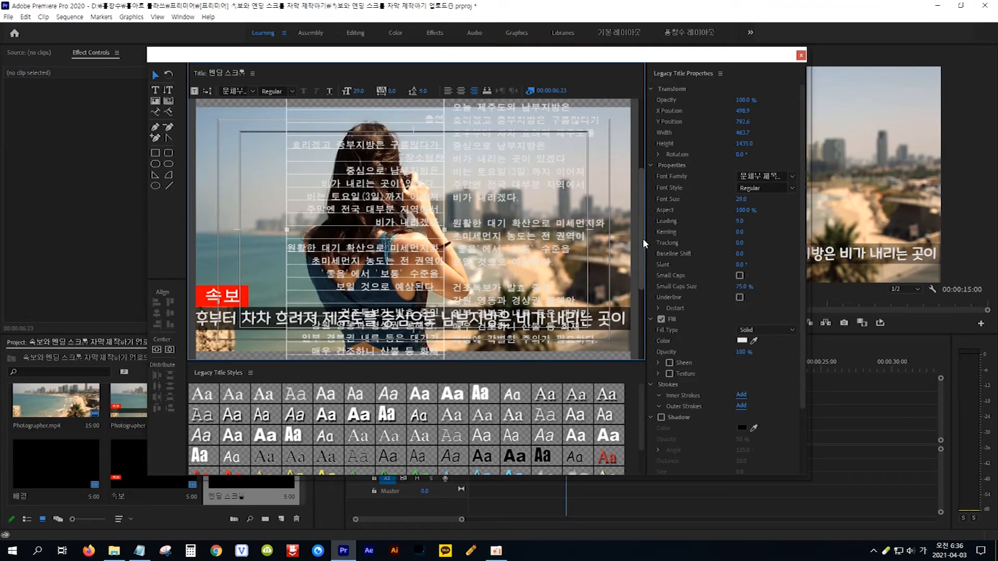
Scroll the title editor down to show the lower credits paragraphs.
left_click_drag(642, 238, 646, 339)
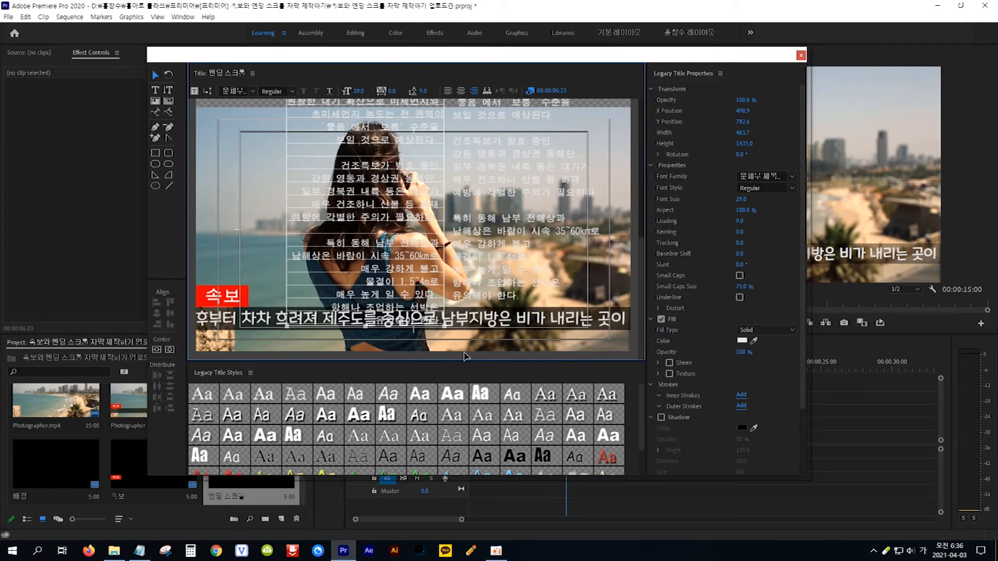
Insert the butterfly image 나비.png as a graphic in the credits title.
left_click(256, 216)
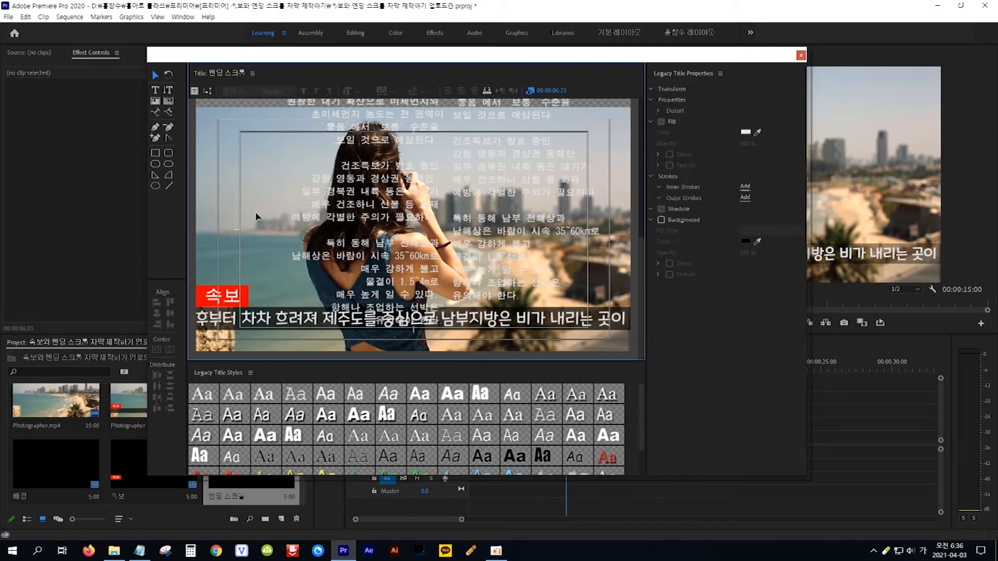
right_click(255, 216)
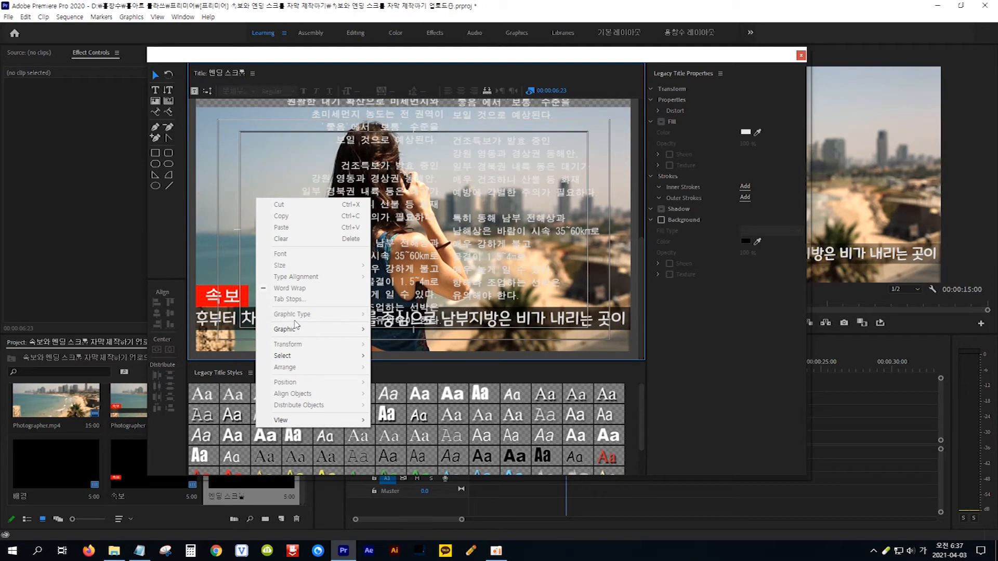
mouse_move(296, 333)
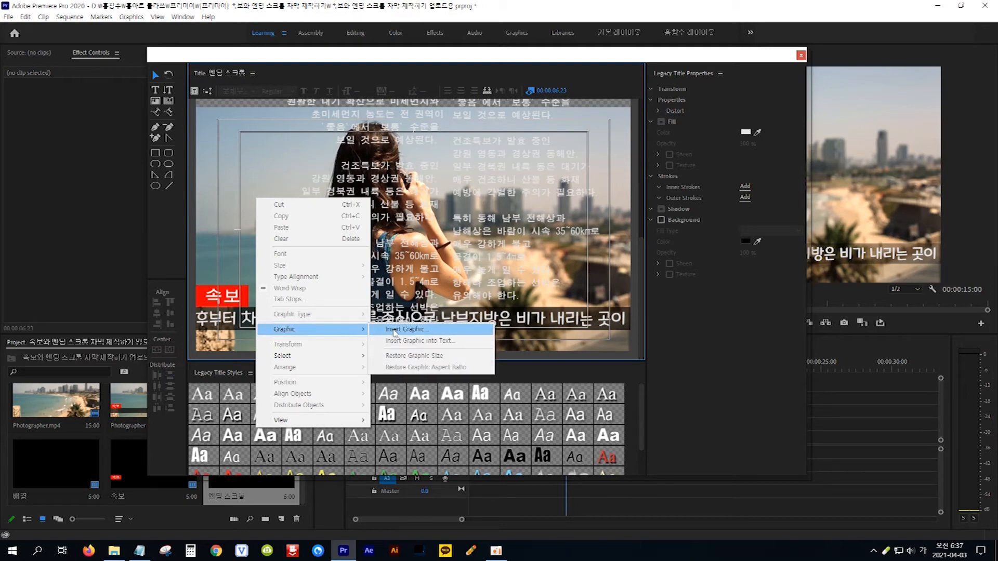
left_click(426, 330)
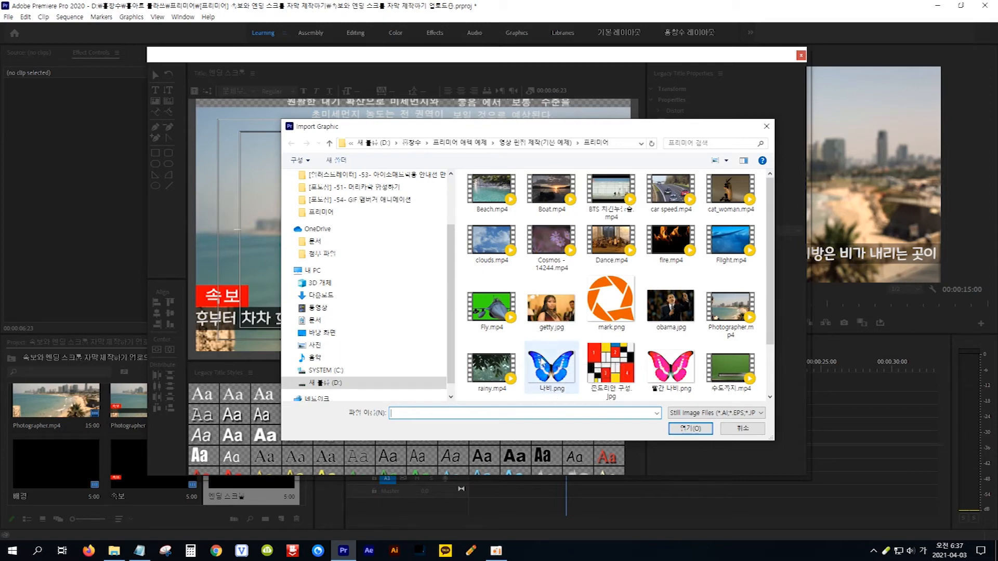
left_click(549, 375)
left_click(688, 432)
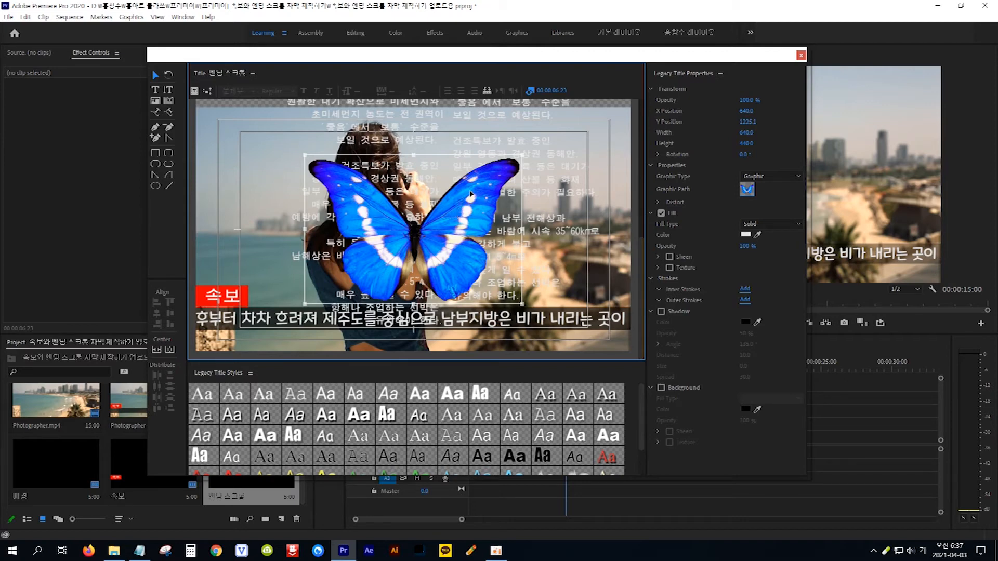
Move the butterfly down beneath the final credits lines.
left_click_drag(471, 194, 478, 355)
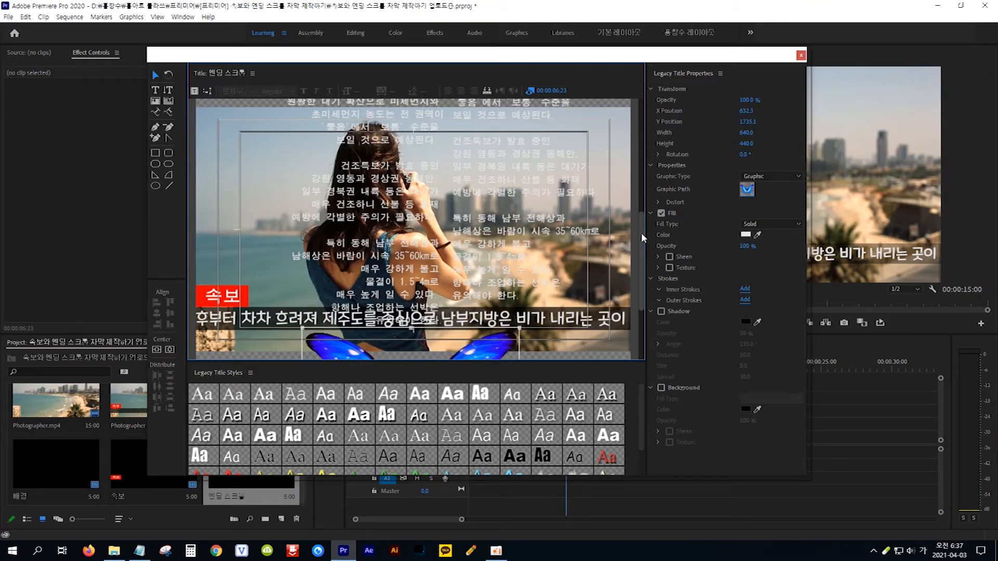
left_click_drag(642, 232, 640, 282)
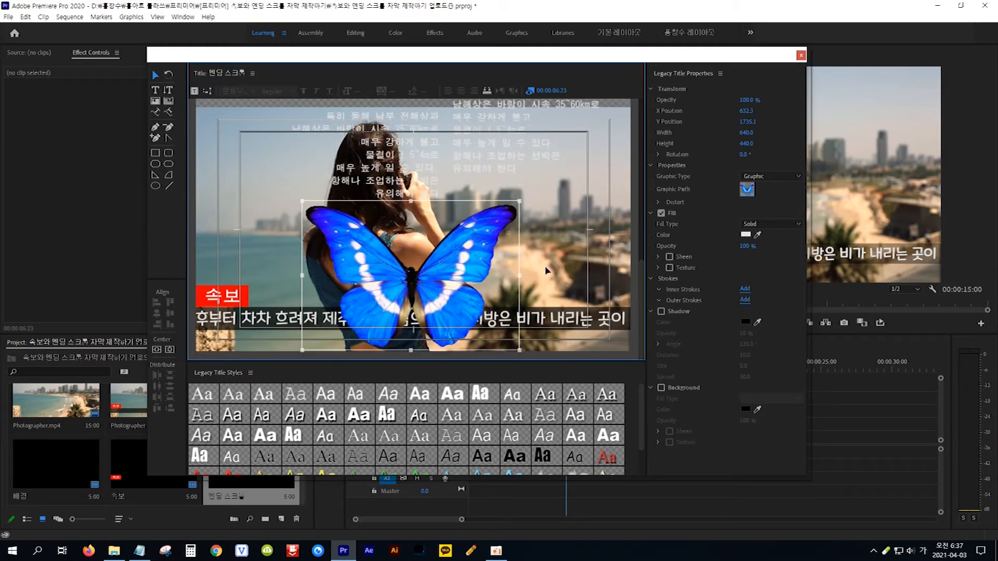
left_click_drag(489, 242, 489, 285)
left_click_drag(640, 275, 641, 287)
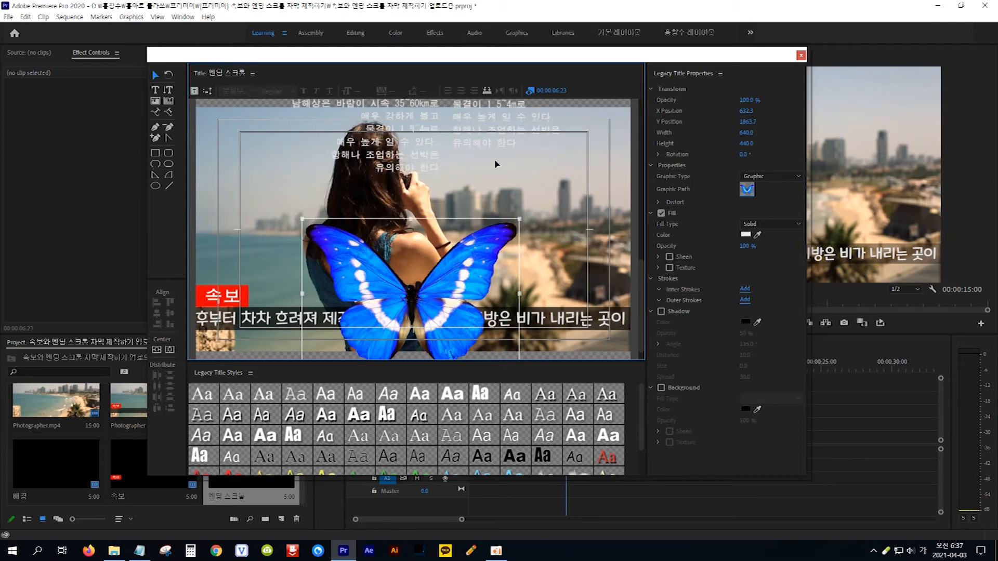
left_click_drag(642, 275, 641, 287)
left_click_drag(484, 238, 487, 279)
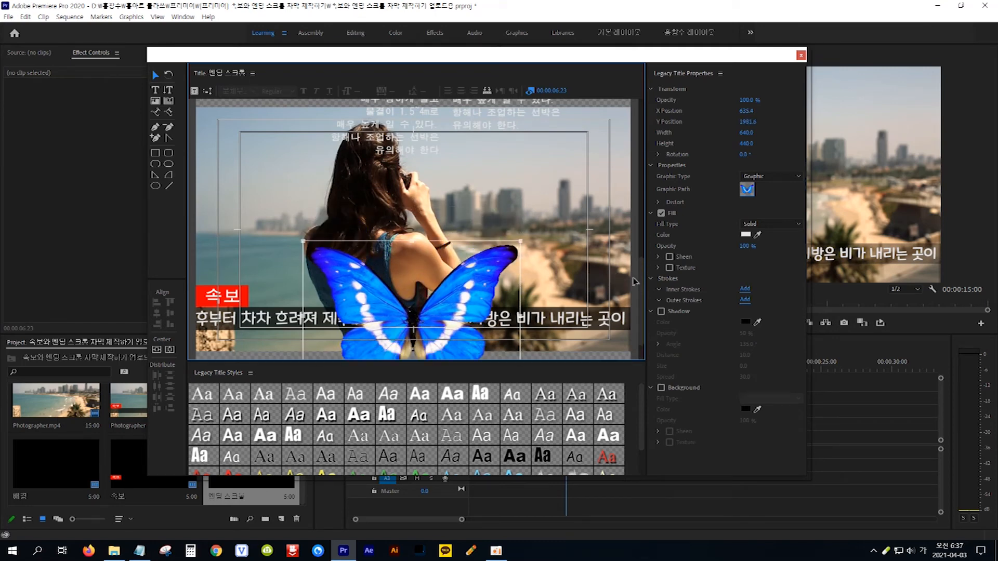
left_click_drag(641, 270, 641, 292)
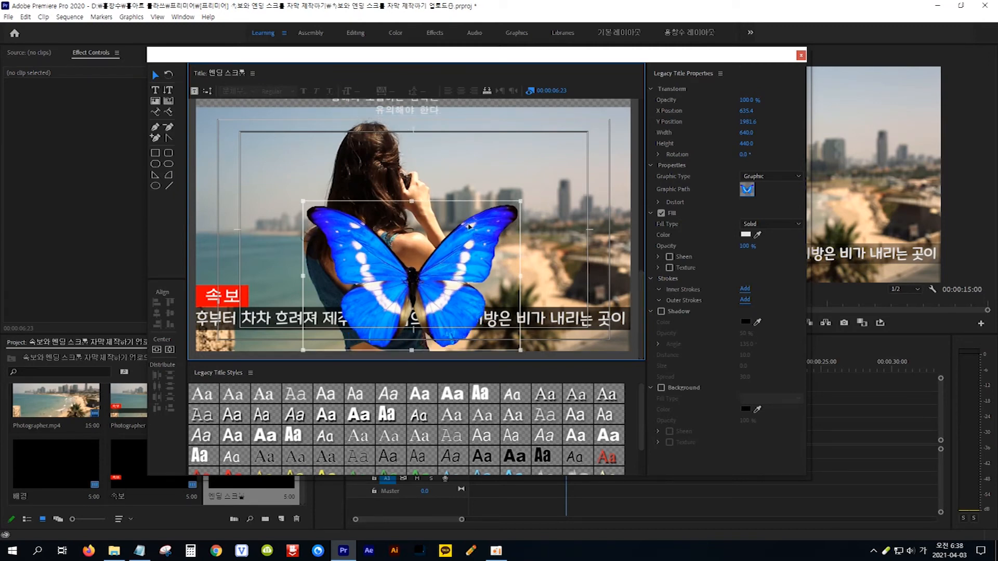
left_click_drag(475, 244, 476, 272)
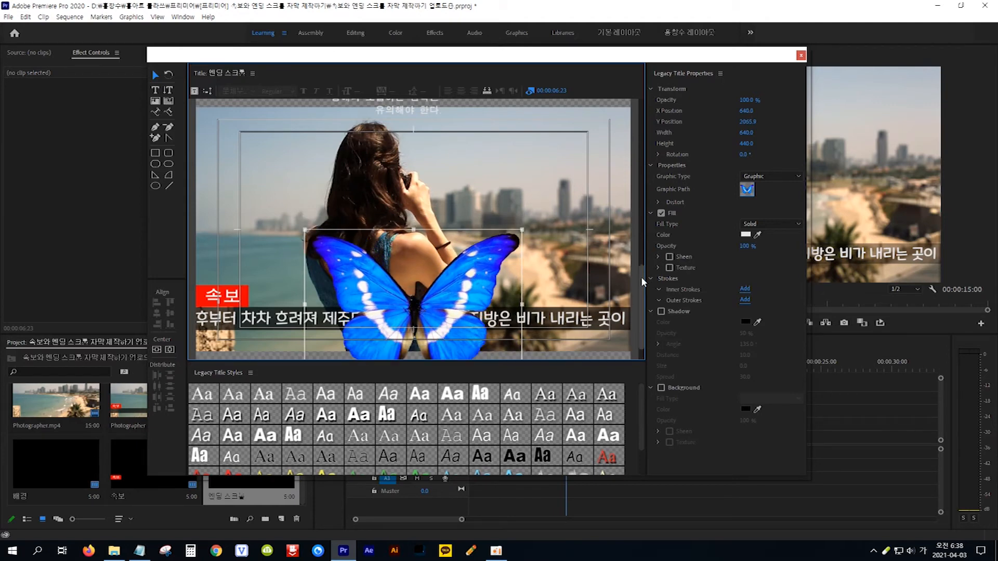
left_click_drag(642, 277, 641, 294)
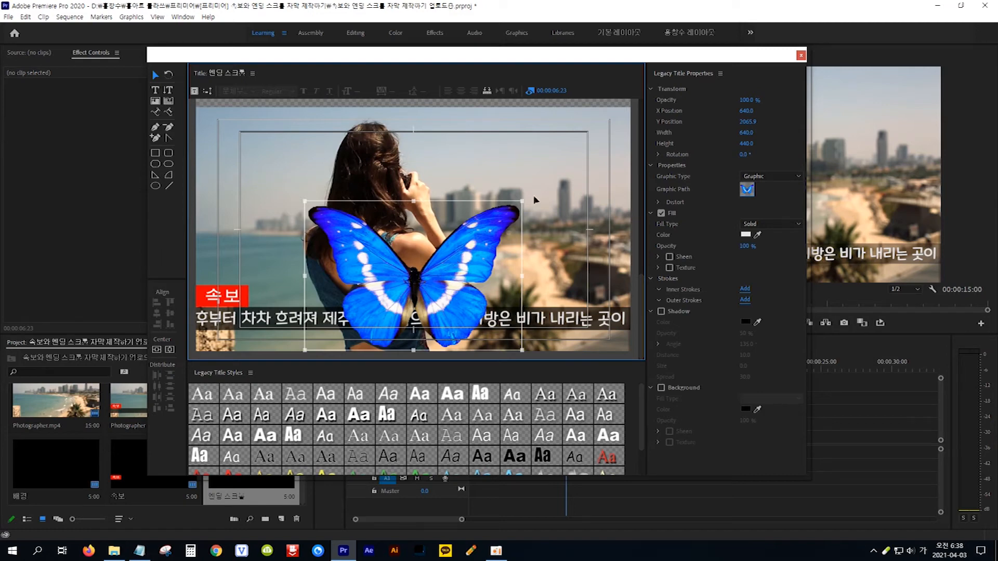
Shrink the butterfly to 505.3 × 347.4 and centre it at X 626.2, Y 2112.2.
left_click_drag(523, 200, 478, 239)
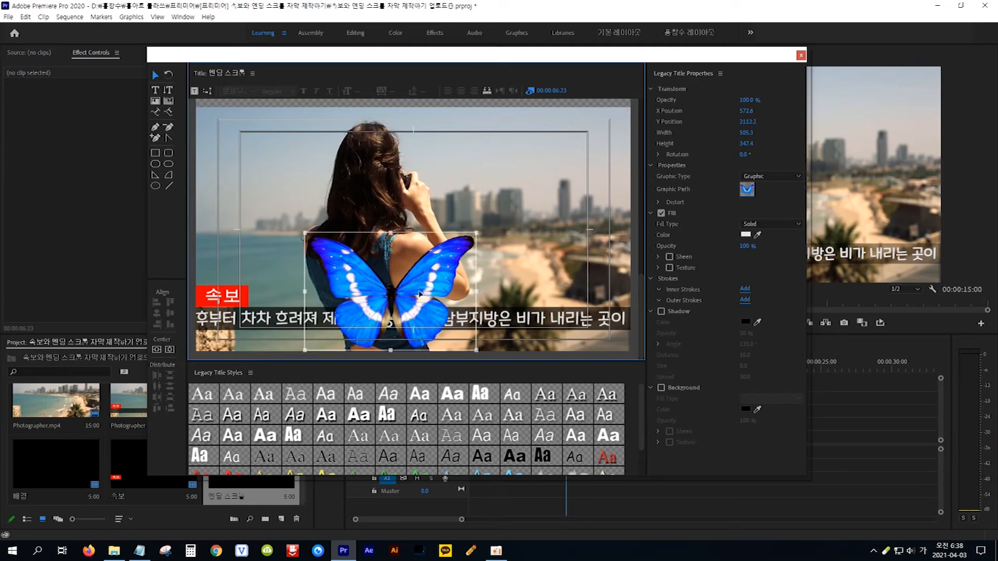
left_click_drag(420, 294, 437, 294)
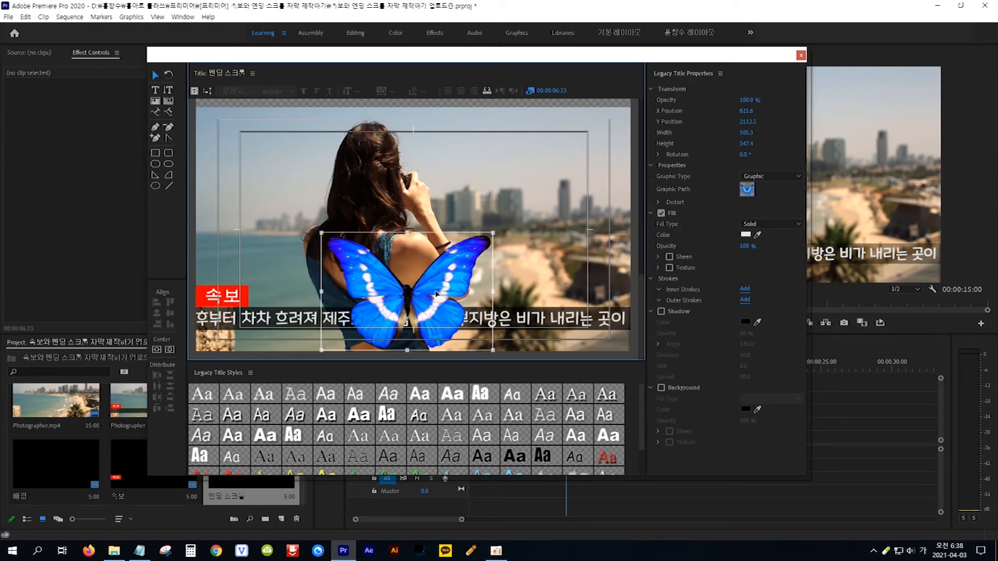
key("Right")
key("Right")
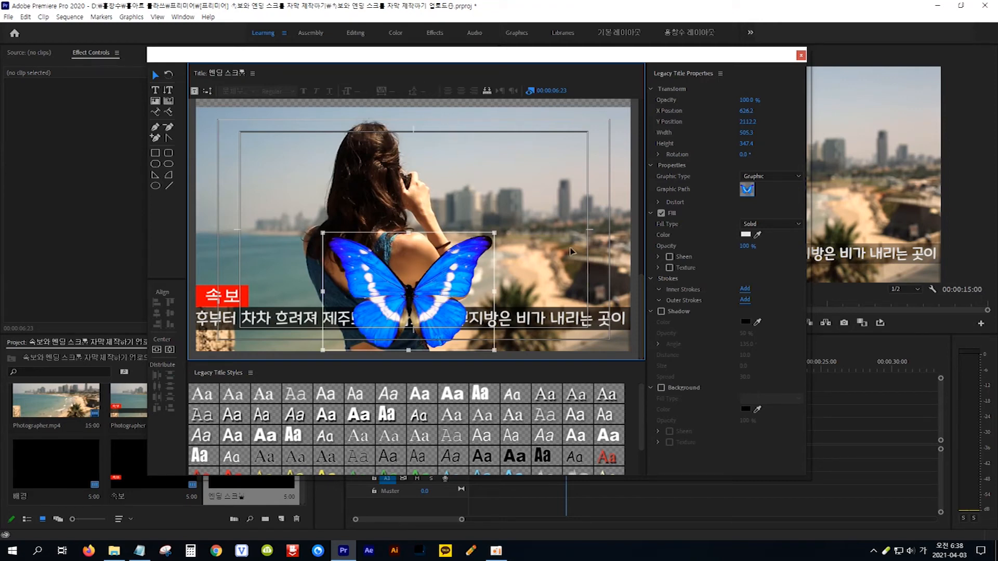
left_click_drag(641, 305, 641, 280)
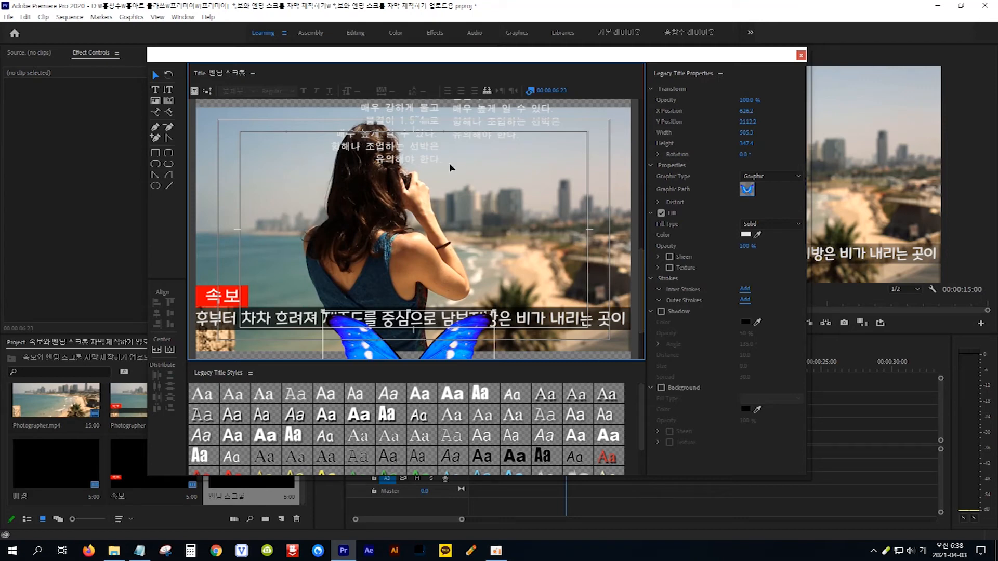
Add blank lines to the end of the credits text.
left_click(156, 92)
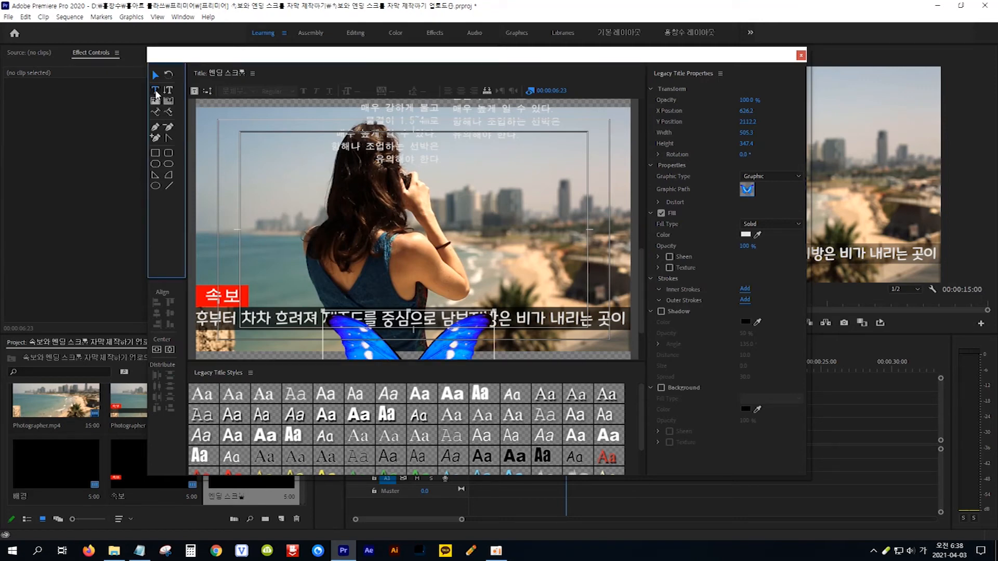
left_click(429, 157)
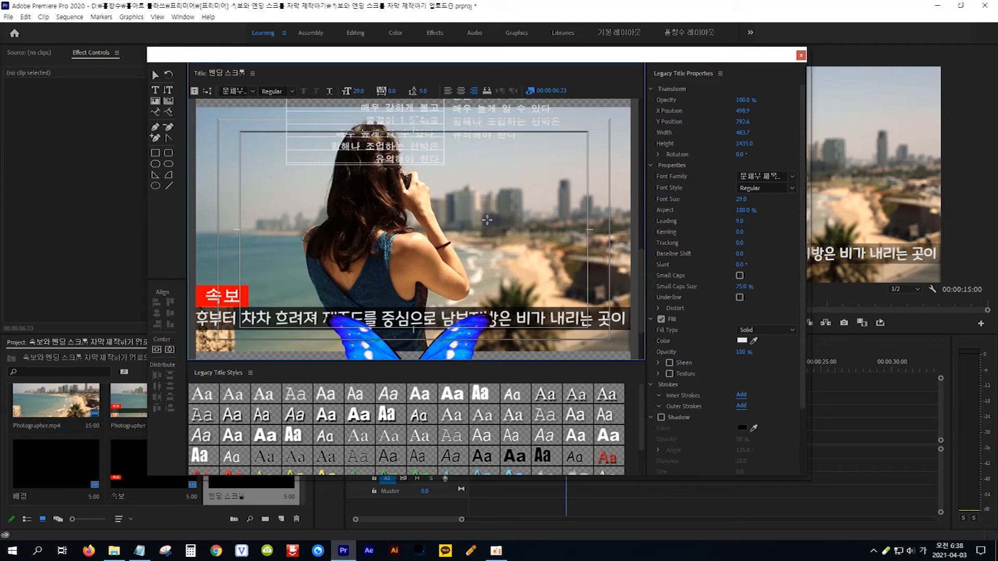
key("Return")
key("Return")
key("Return")
key("Return")
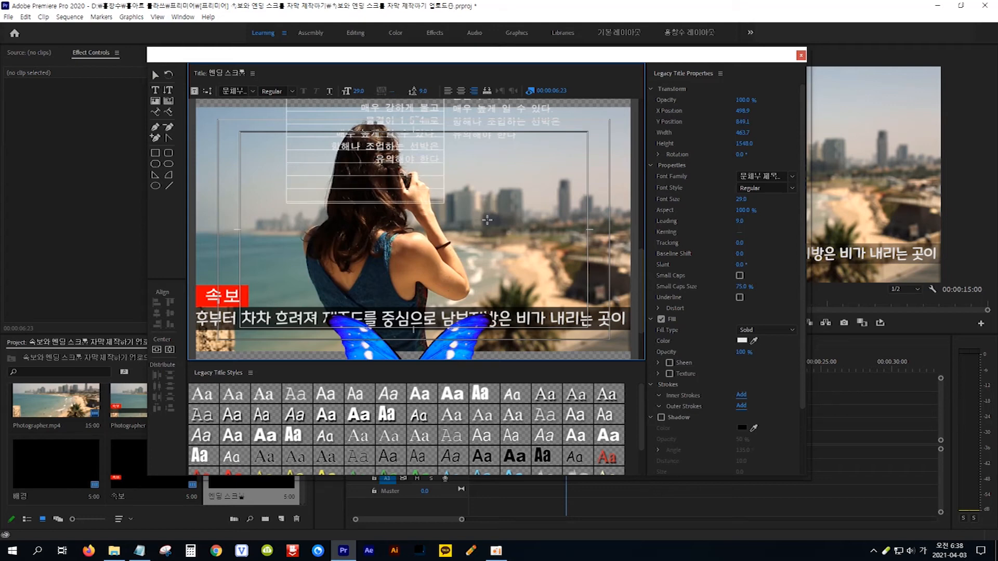
key("Return")
key("Return")
key("Return")
key("Return")
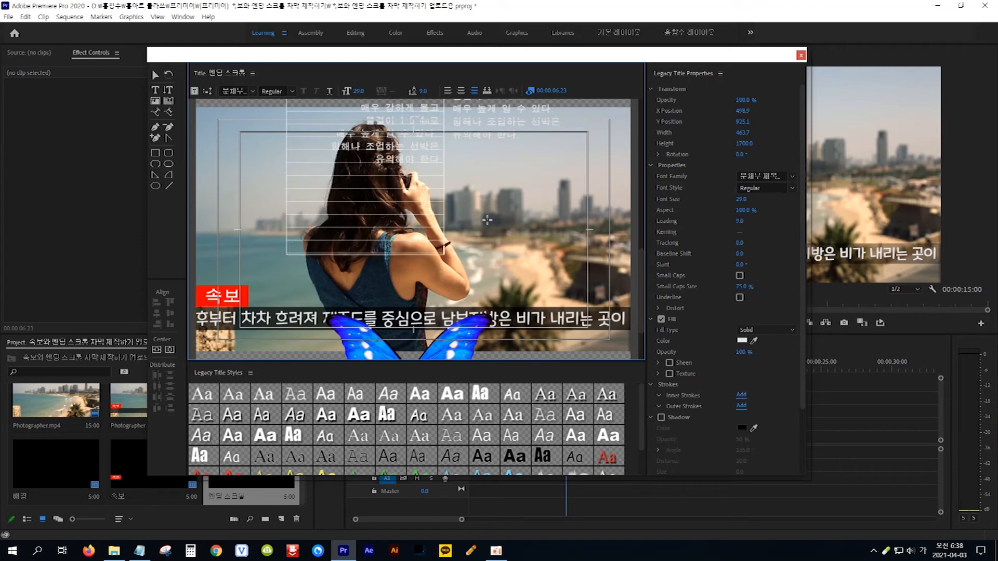
key("Return")
key("Return")
key("Return")
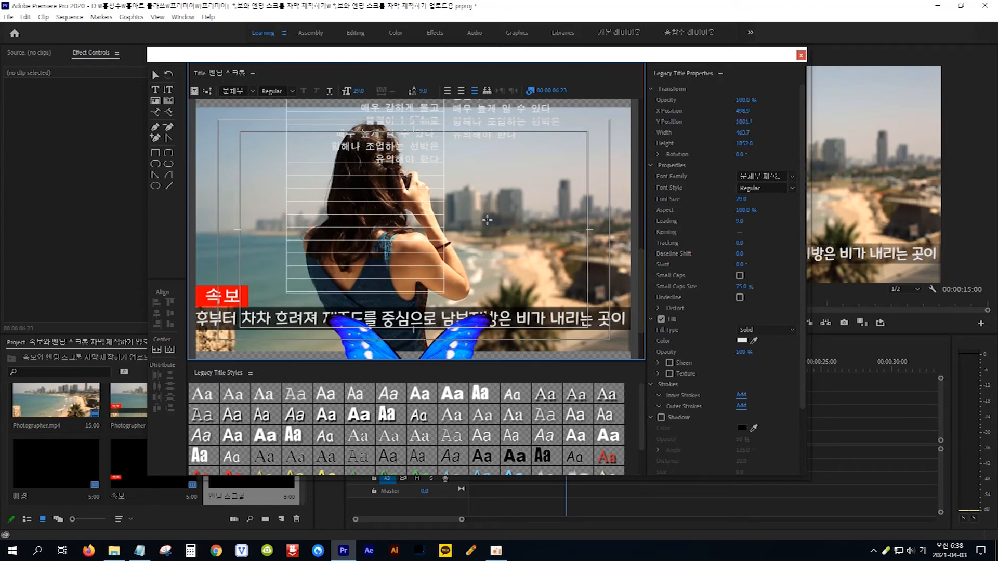
key("Return")
key("Return")
key("Return")
key("Return")
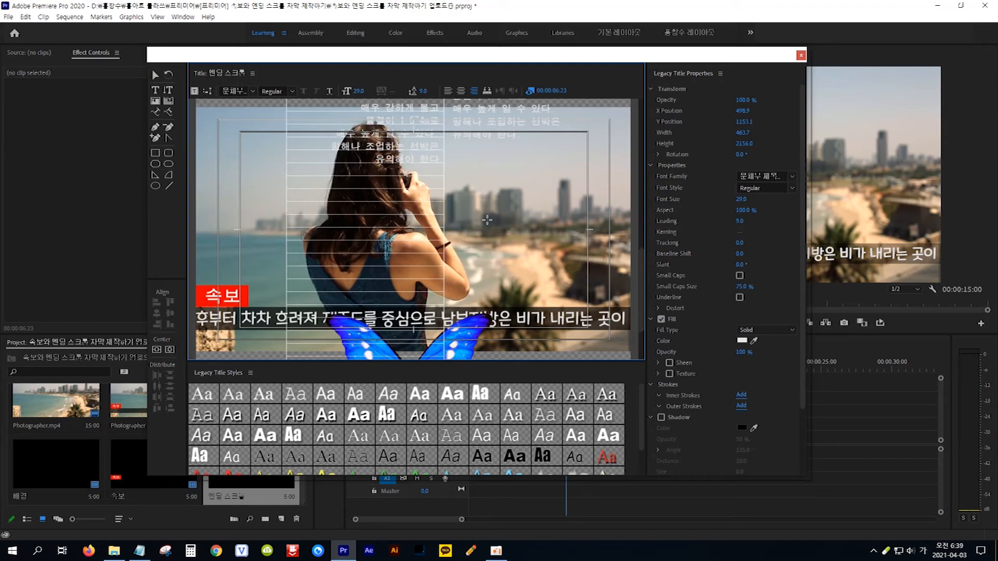
key("Return")
key("Return")
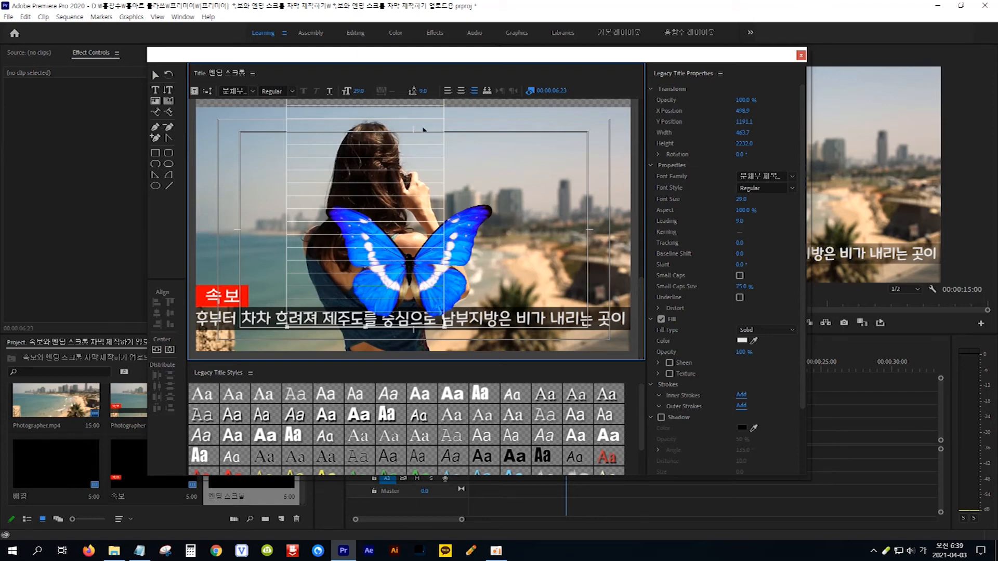
Raise the butterfly slightly to X 627.8, Y 2029.5.
left_click(155, 75)
left_click(476, 271)
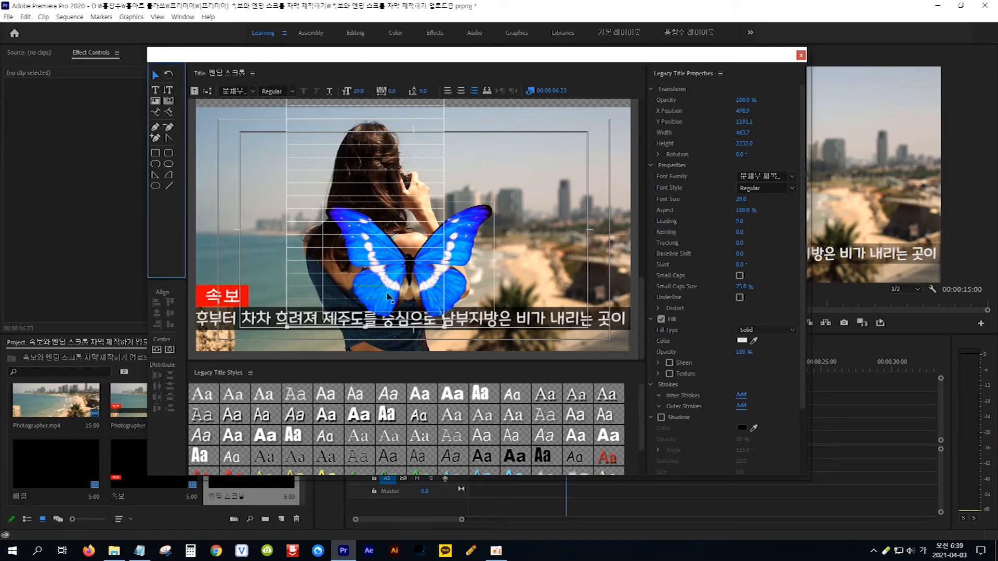
left_click_drag(466, 252, 464, 227)
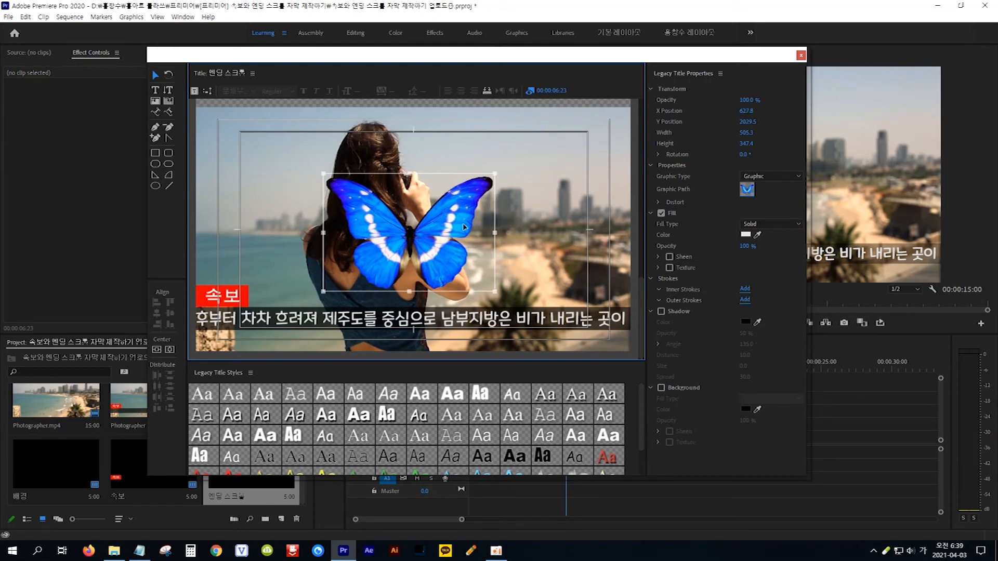
Close the Legacy Title editor and place the 엔딩 스크롤 title on V2 right after the beach clips.
left_click(801, 55)
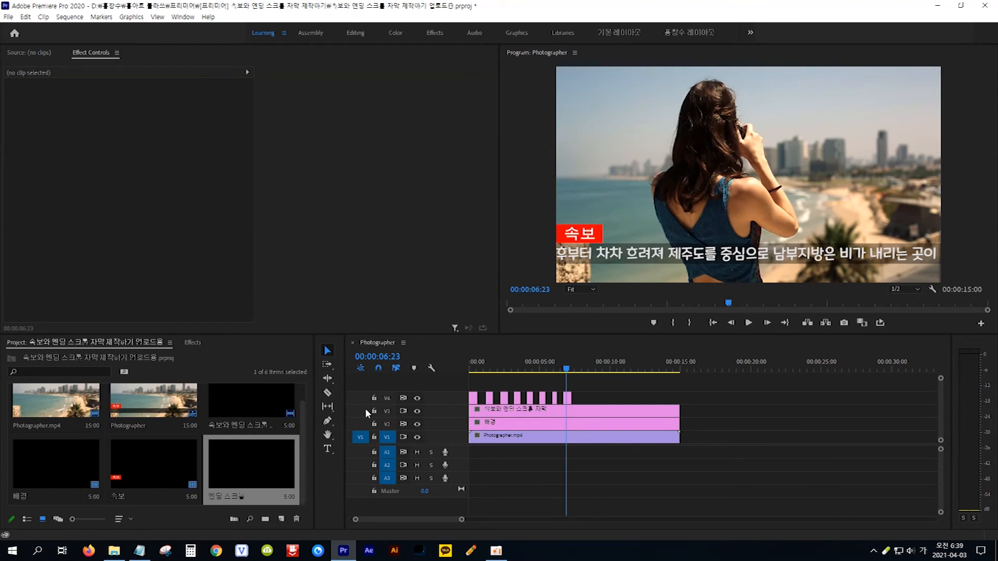
left_click(267, 459)
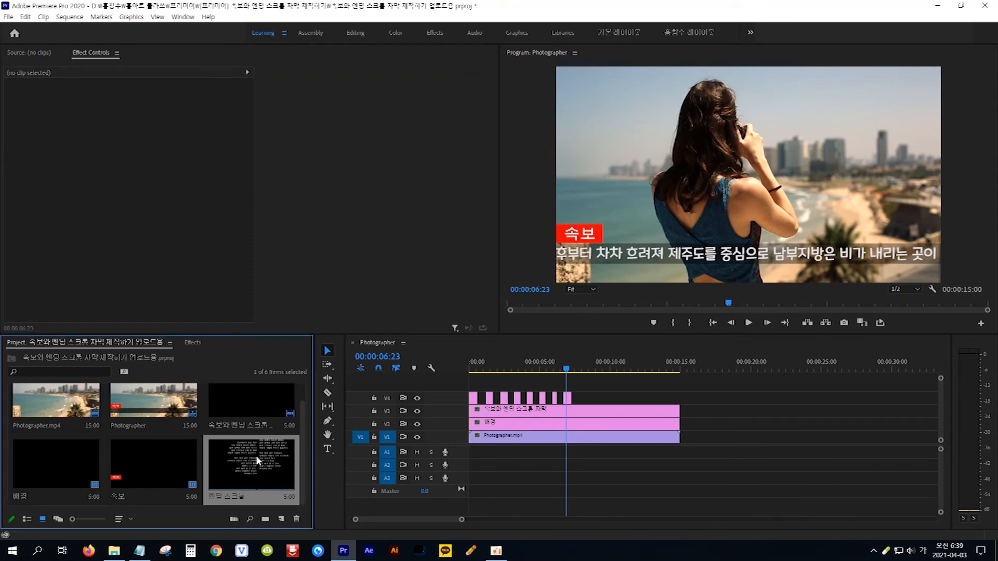
left_click_drag(256, 455, 682, 419)
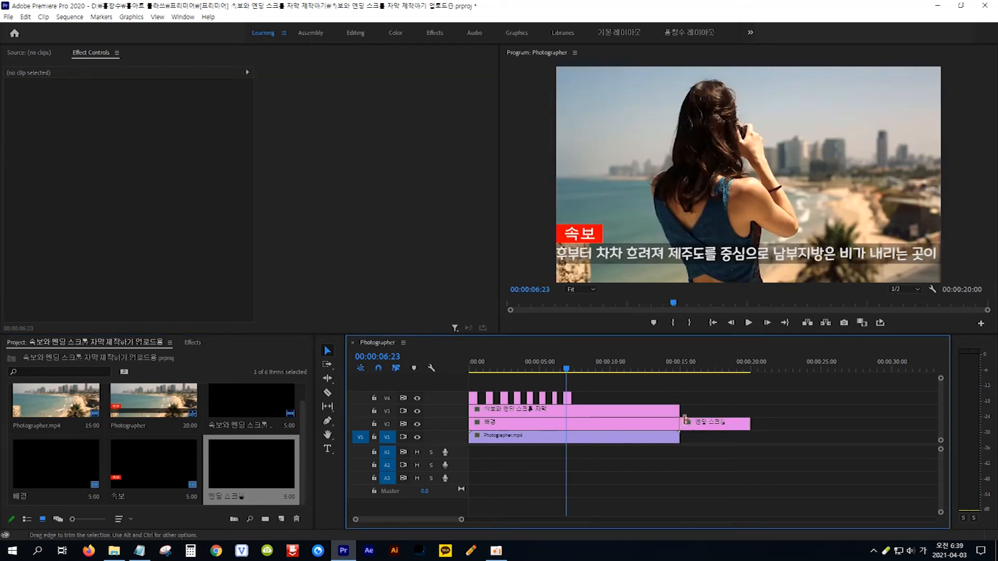
Play from near the footage's end to preview the credits rolling up to the butterfly.
left_click_drag(569, 371, 672, 374)
key("space")
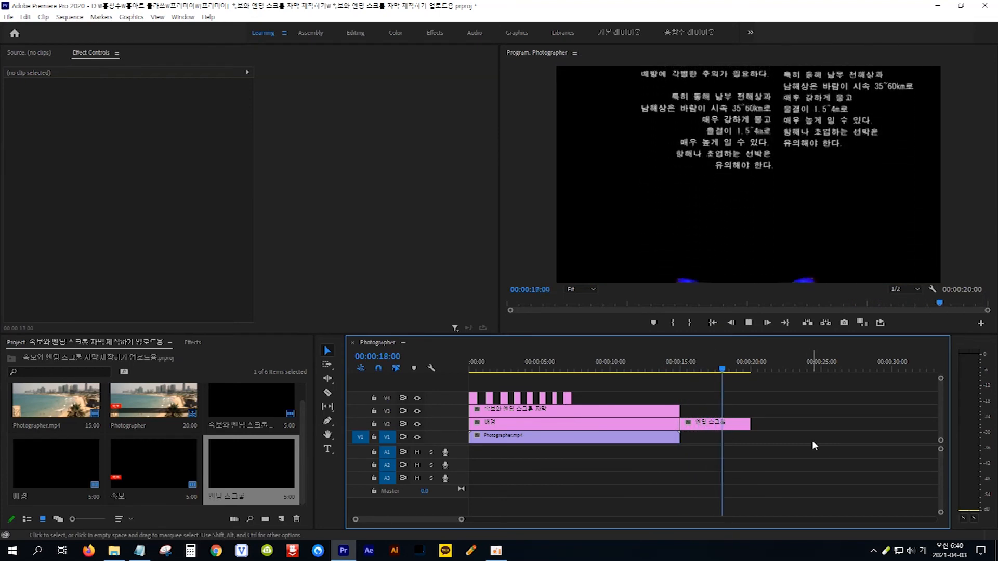
key("space")
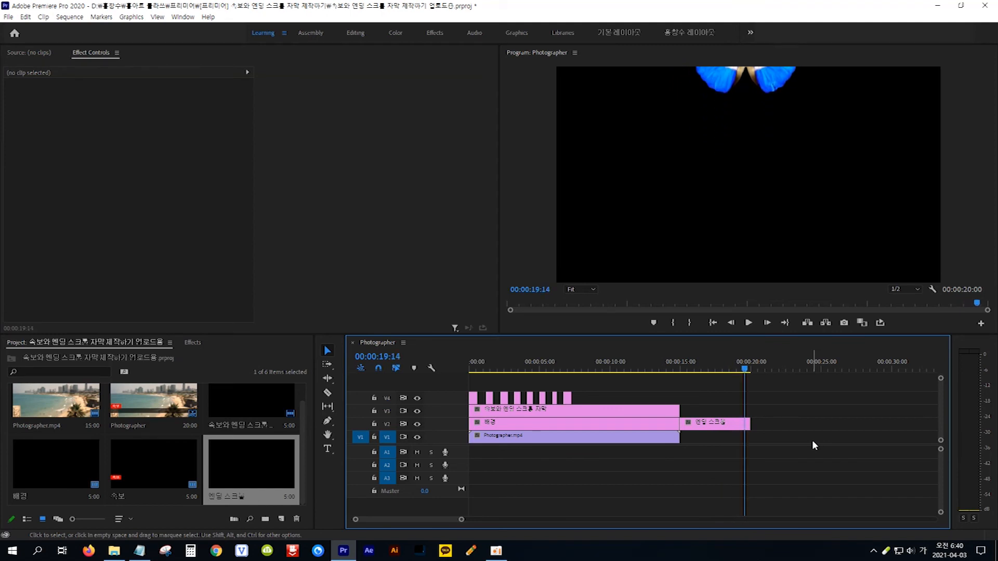
Stretch the 엔딩 스크롤 clip to about 00:00:30:21, replay the slower credits, and return to the butterfly frame.
left_click(735, 428)
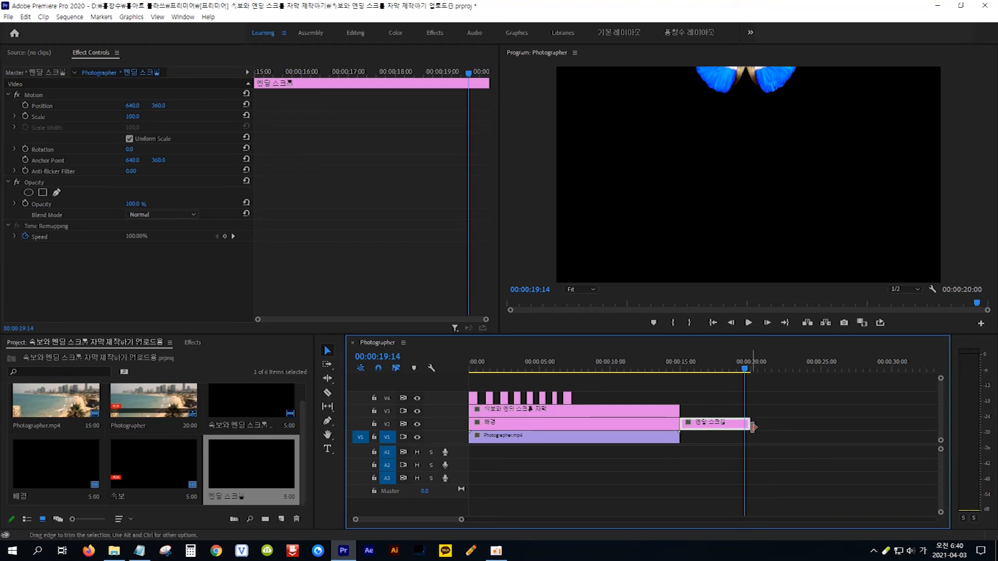
left_click_drag(751, 427, 906, 427)
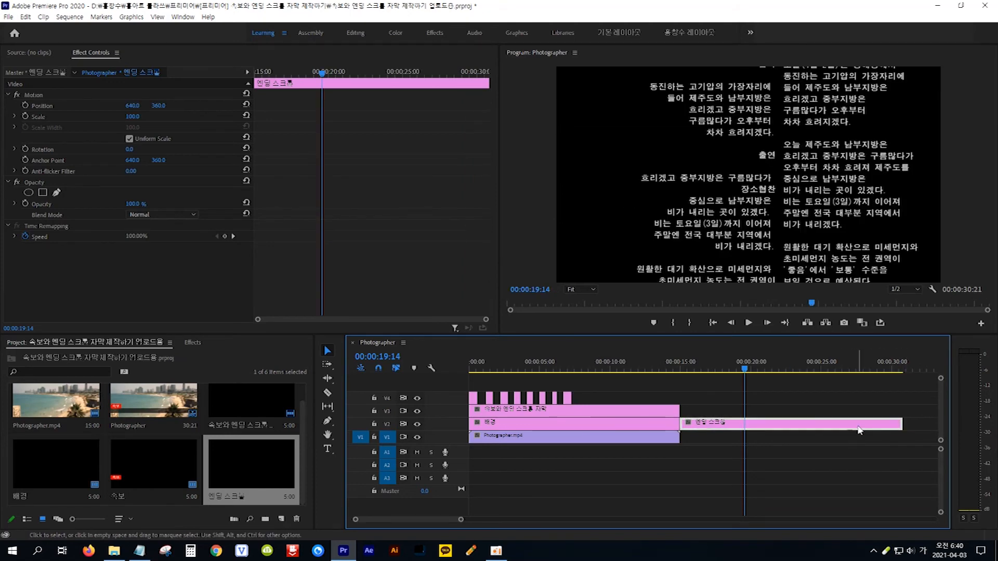
left_click_drag(745, 370, 682, 374)
key("space")
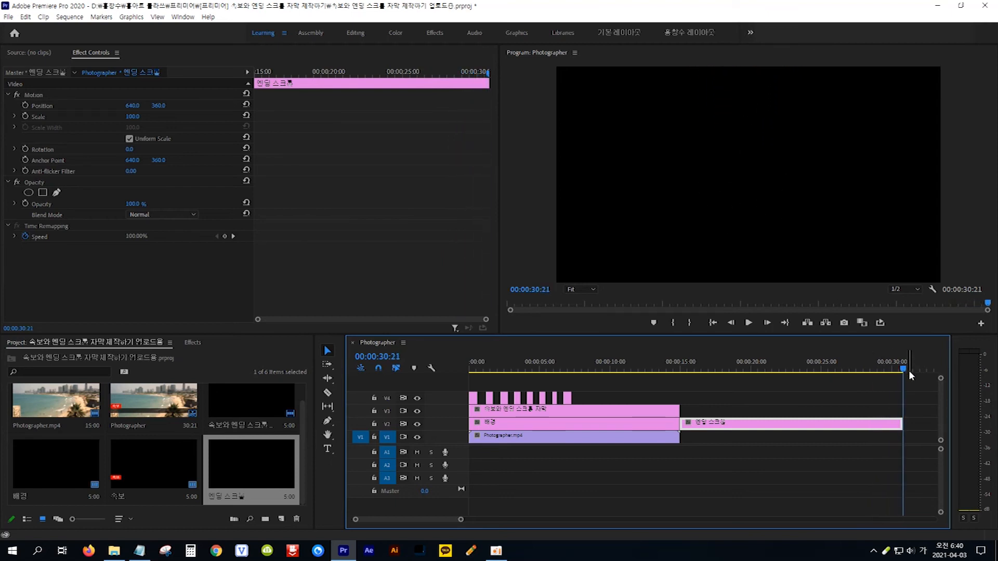
left_click_drag(903, 371, 852, 374)
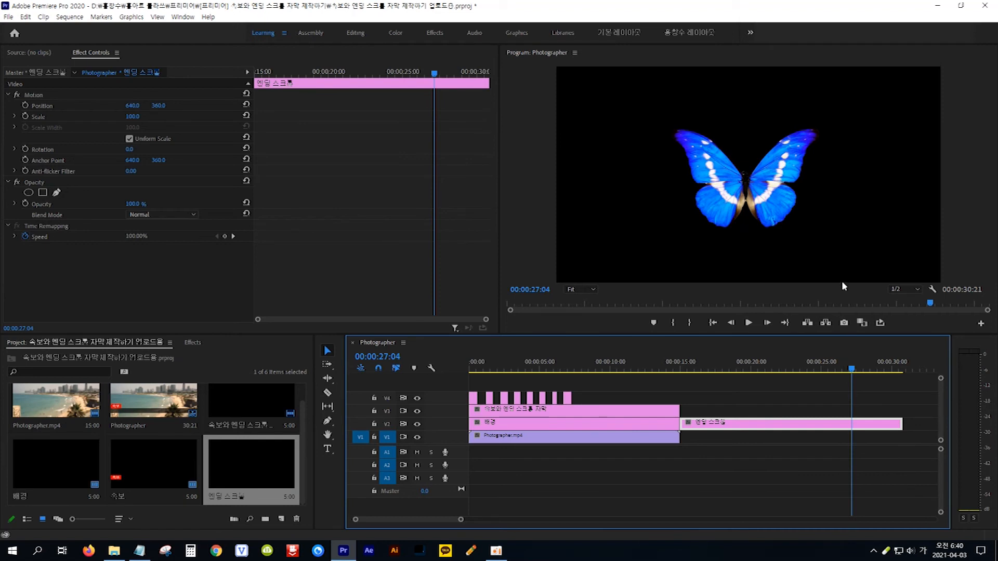
Export the butterfly frame as a JPEG still to 바탕 화면 (Desktop), importing it into the project.
left_click(844, 323)
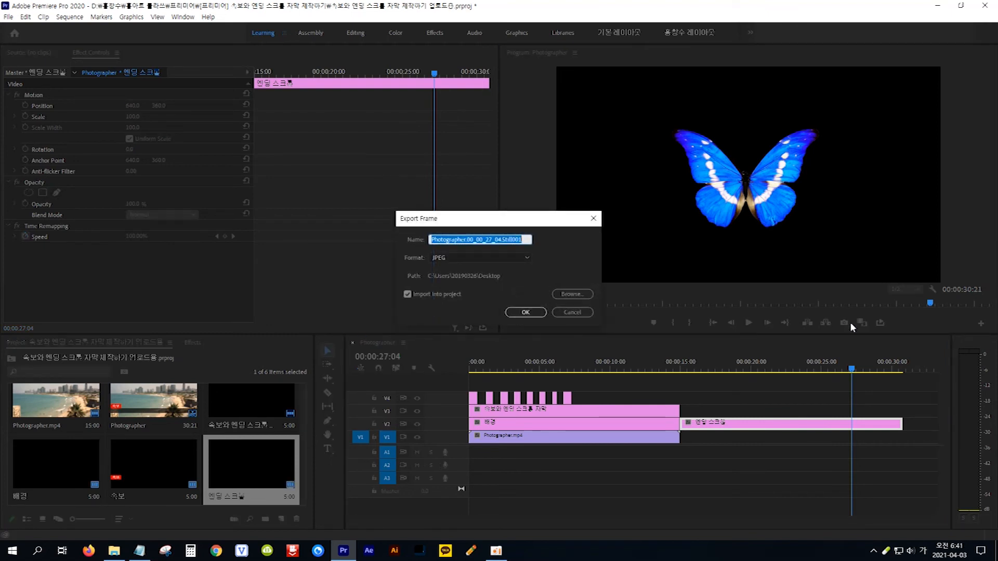
left_click(528, 258)
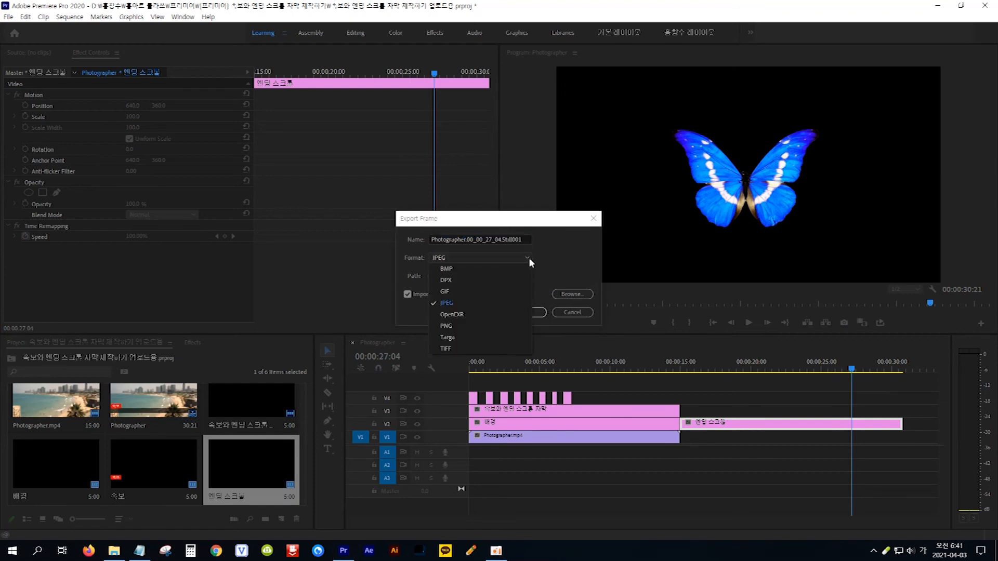
left_click(461, 304)
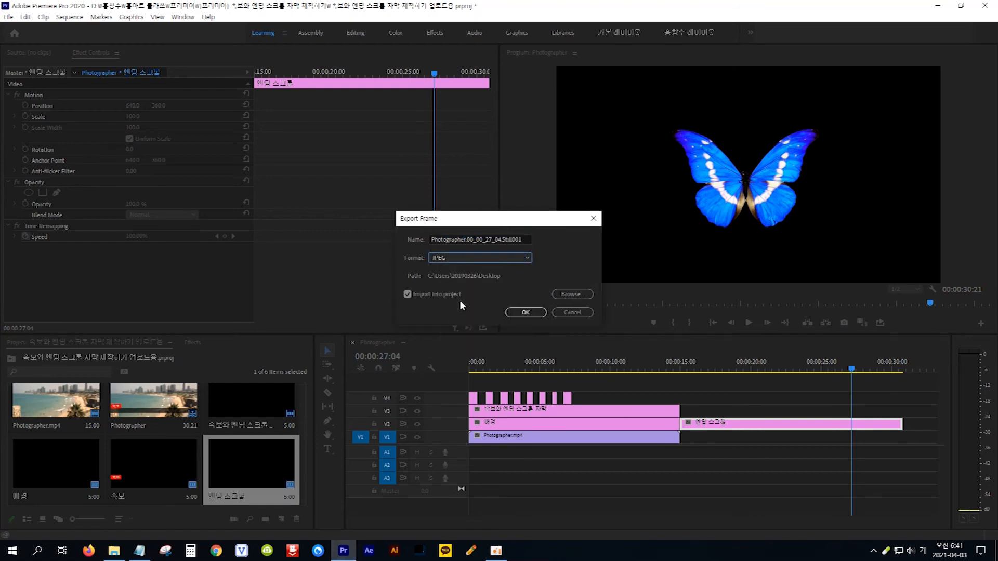
left_click(572, 294)
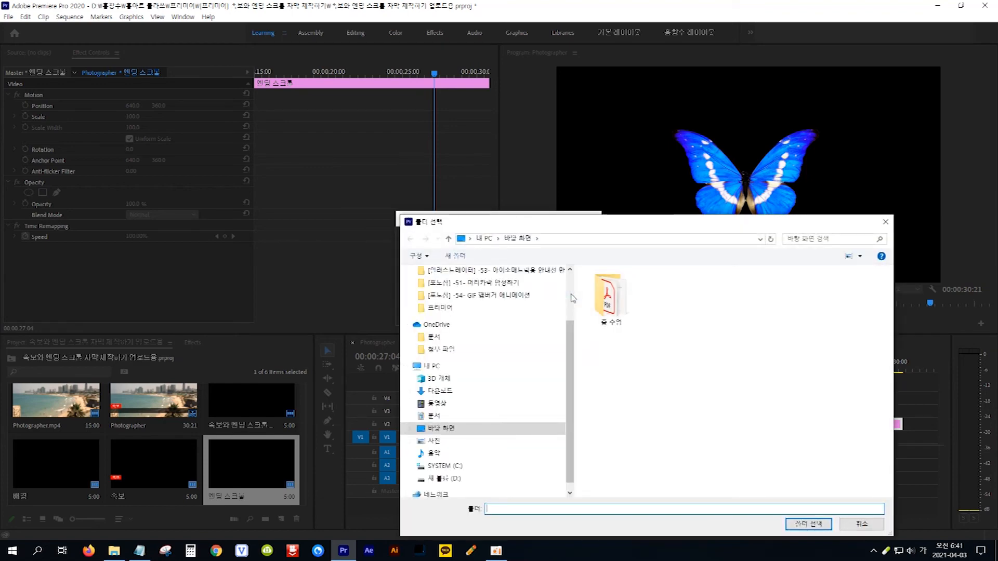
left_click(472, 433)
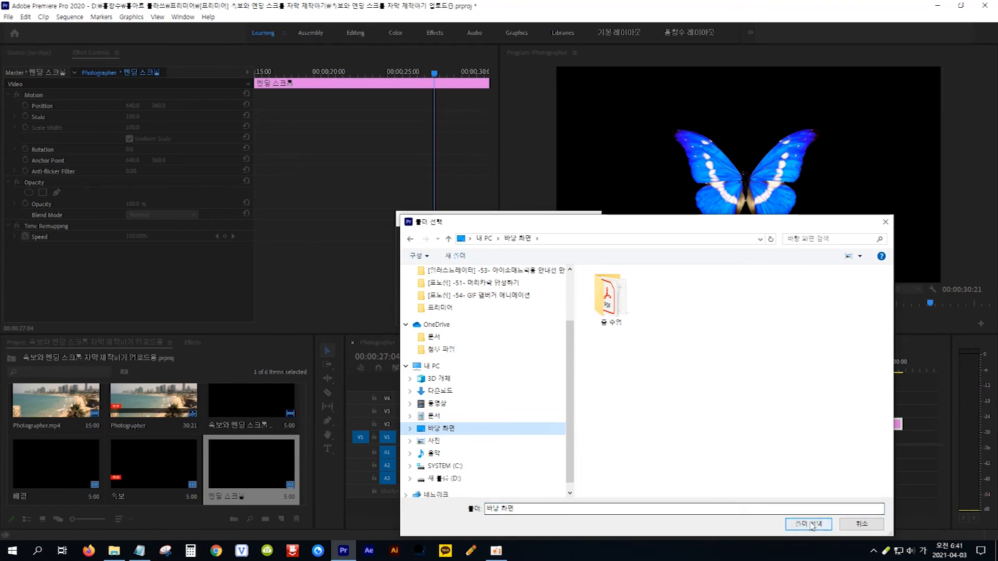
left_click(812, 524)
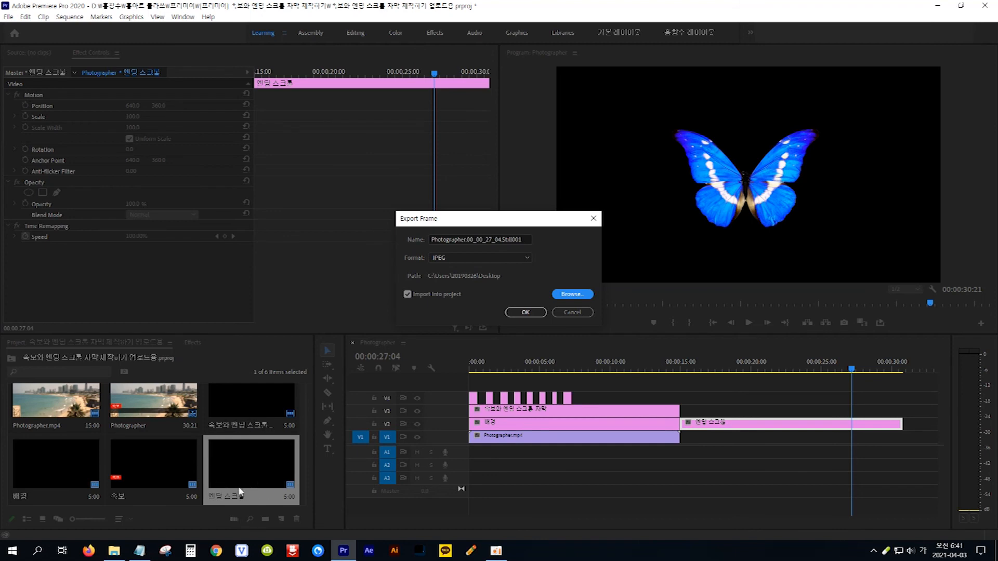
left_click(536, 315)
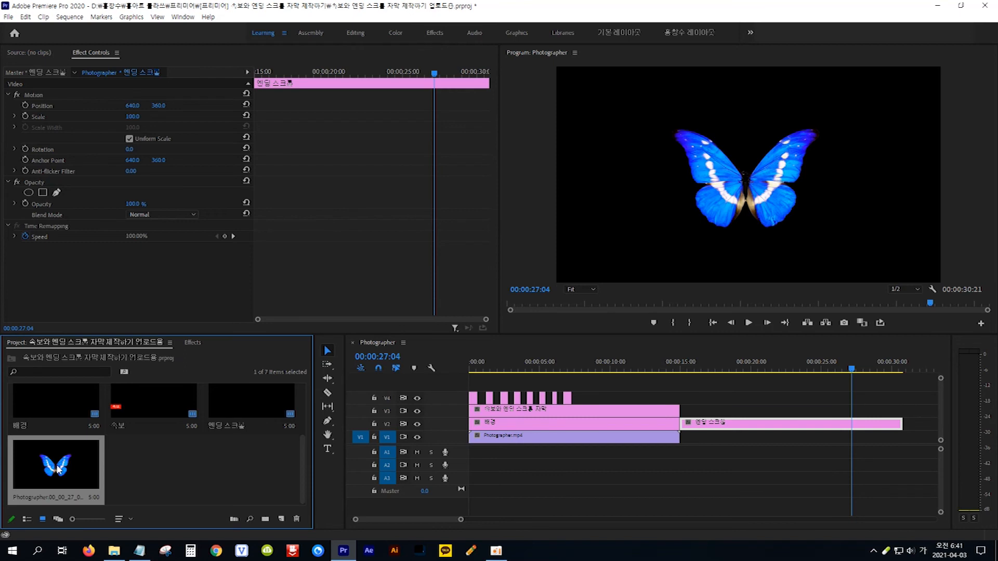
Place the butterfly still on V3 from about 27 seconds, trimmed to end at 00:00:30:21, and preview it.
left_click_drag(309, 464, 855, 410)
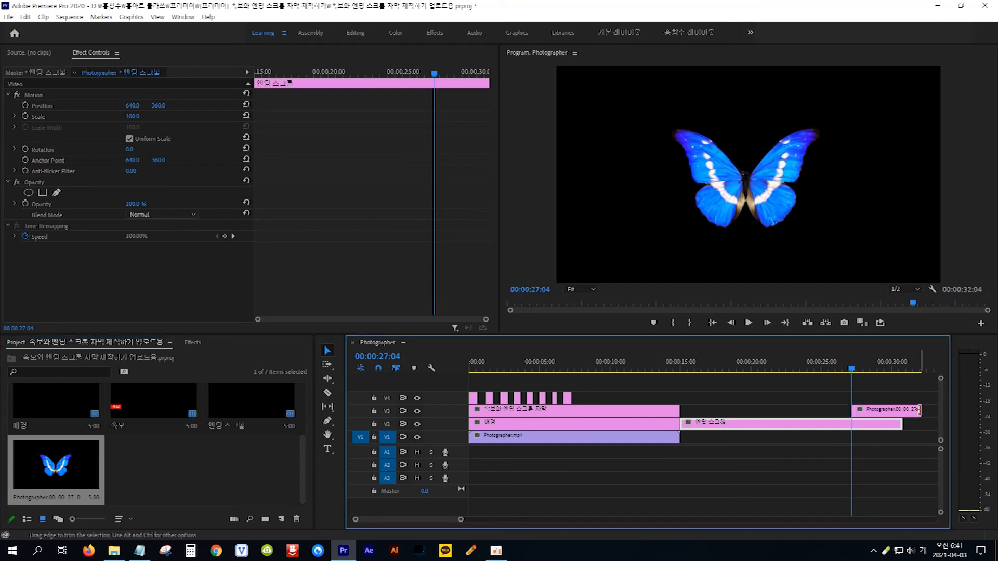
left_click_drag(916, 410, 902, 410)
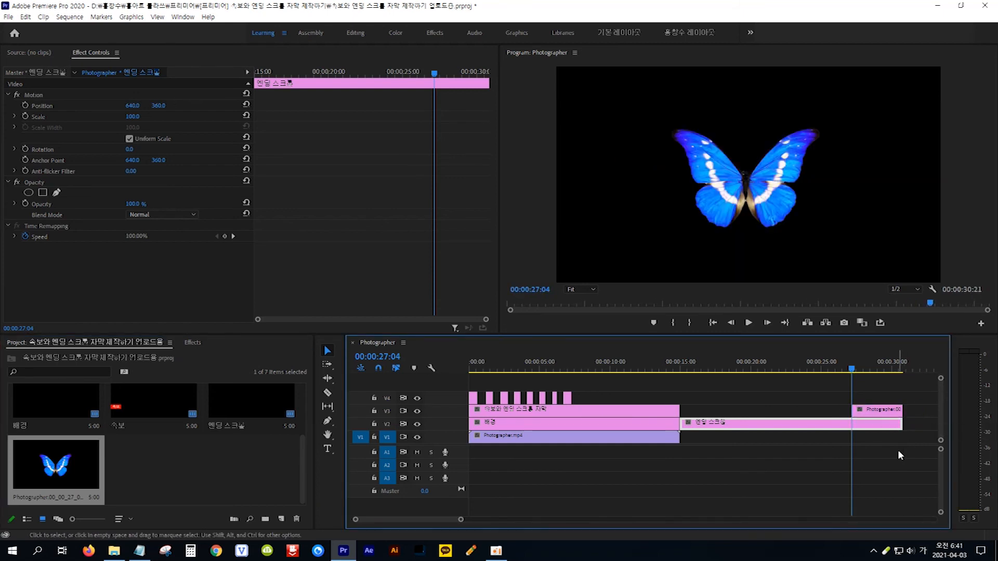
left_click_drag(851, 370, 789, 378)
key("space")
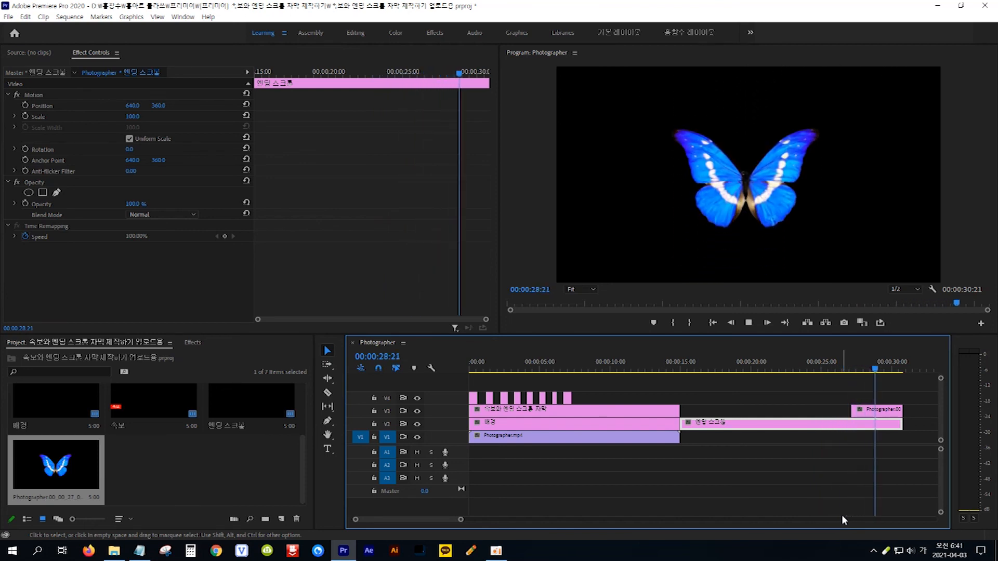
key("space")
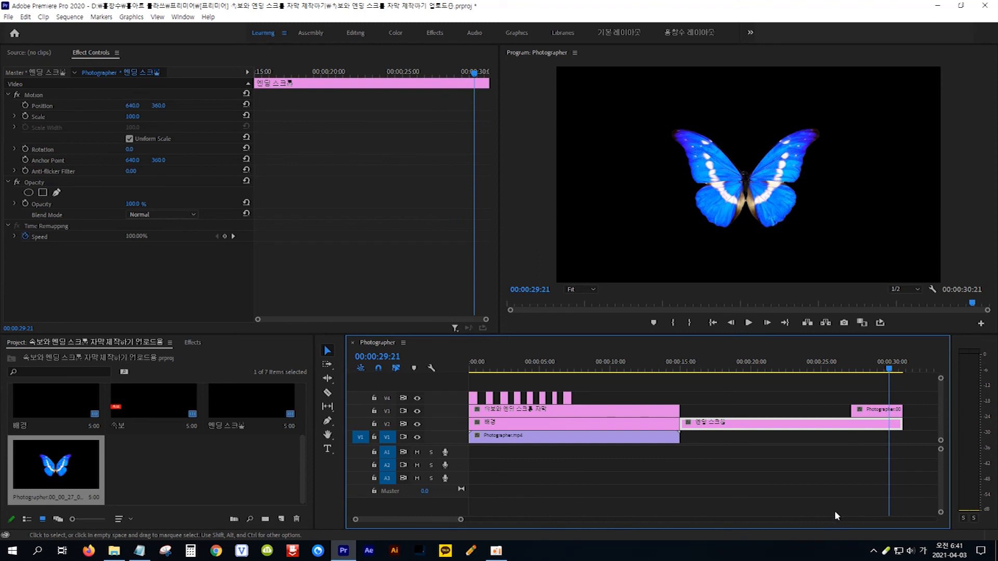
Find Cross Dissolve by searching "cross", apply it to the end of the V3 butterfly clip, and preview the fade-out.
left_click(191, 342)
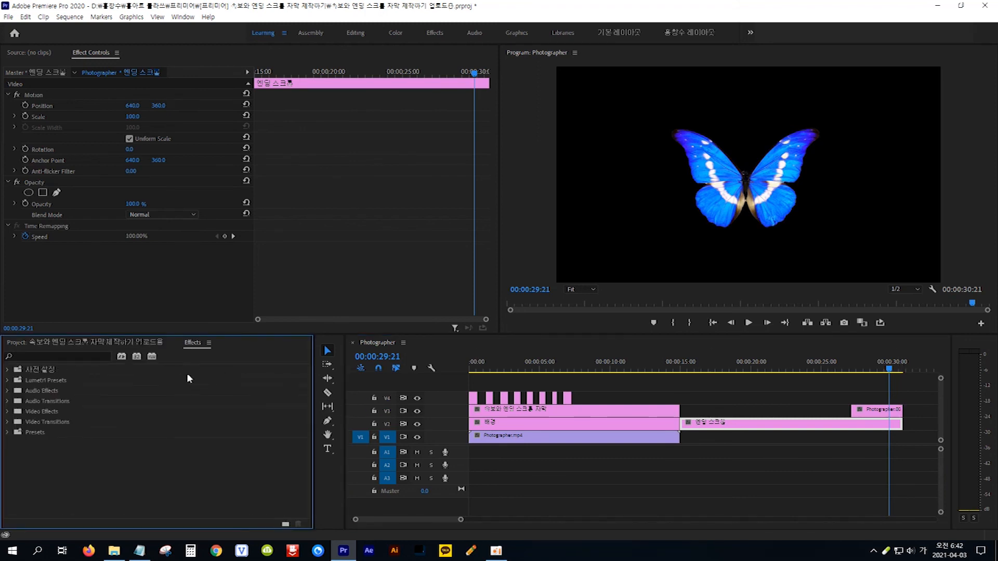
left_click(88, 356)
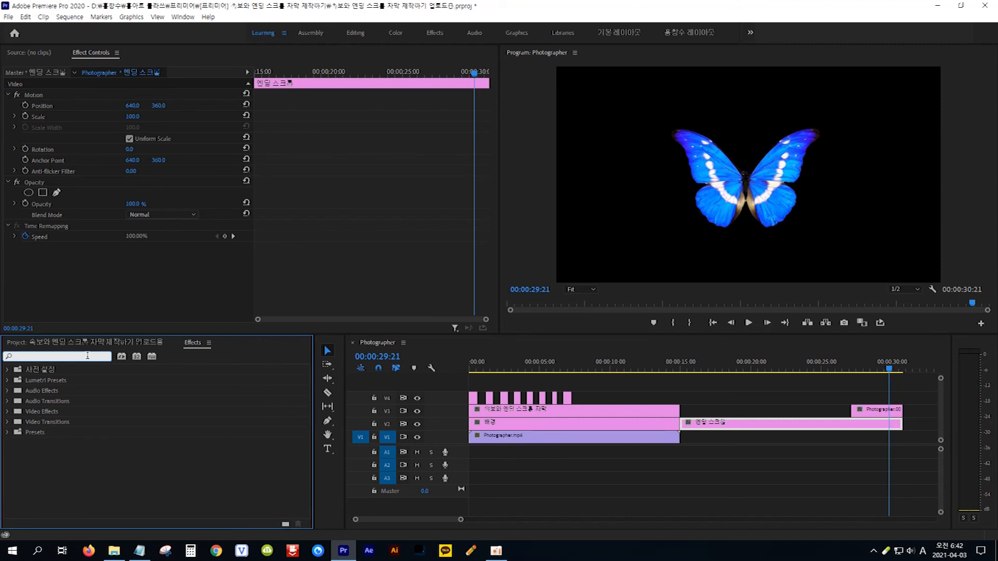
type("cros")
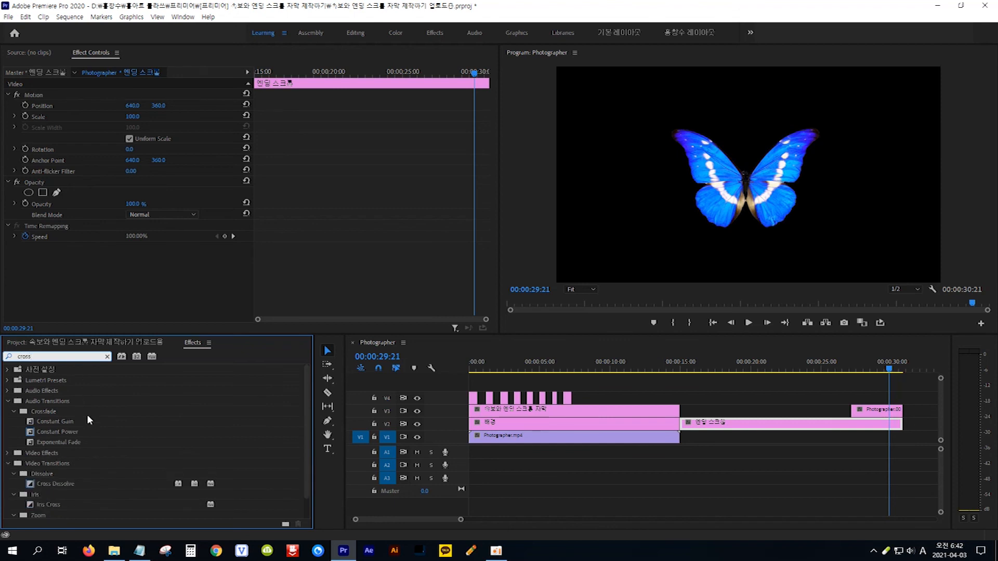
type("s")
left_click(30, 486)
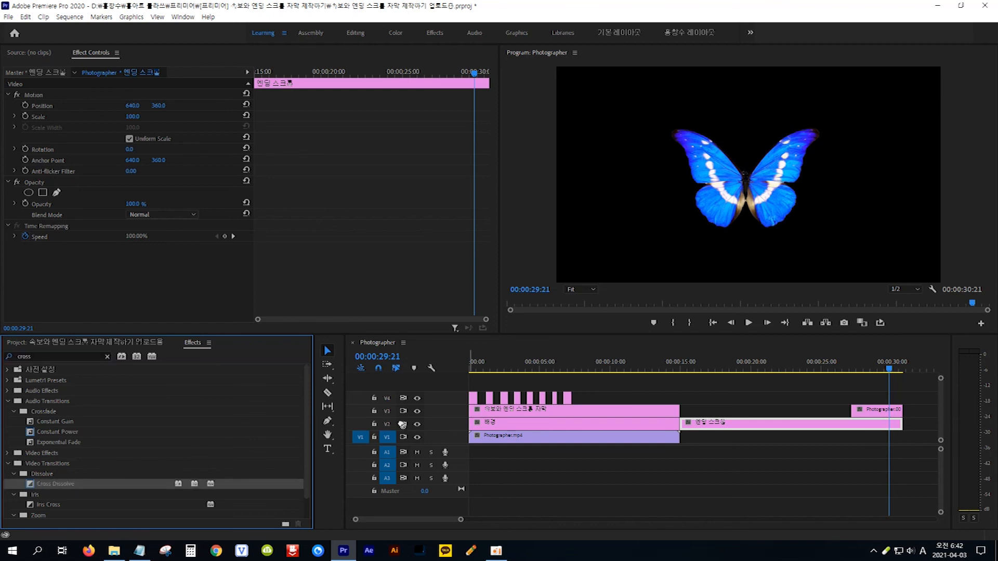
left_click_drag(402, 425, 483, 420)
left_click_drag(843, 420, 905, 417)
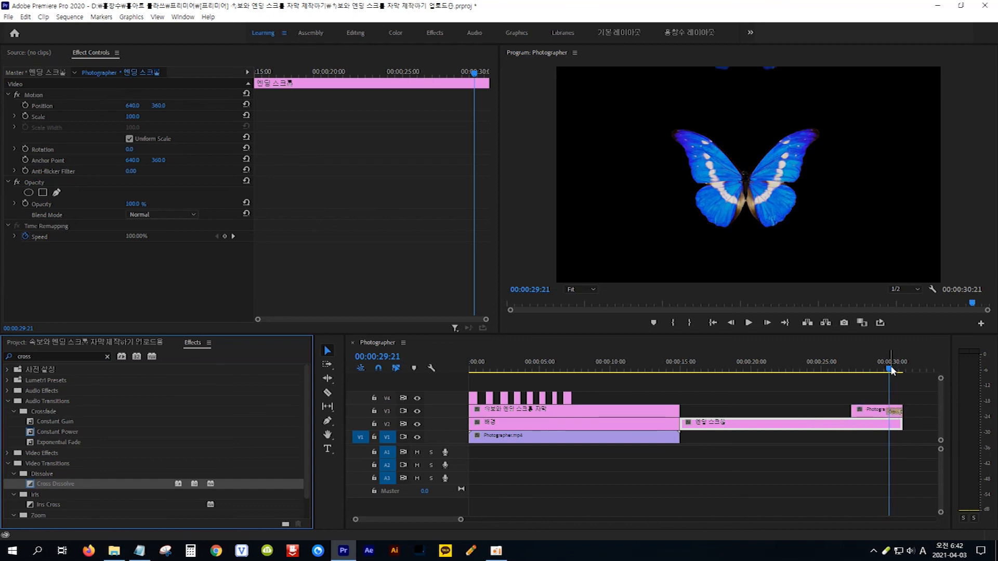
left_click_drag(890, 370, 814, 376)
key("space")
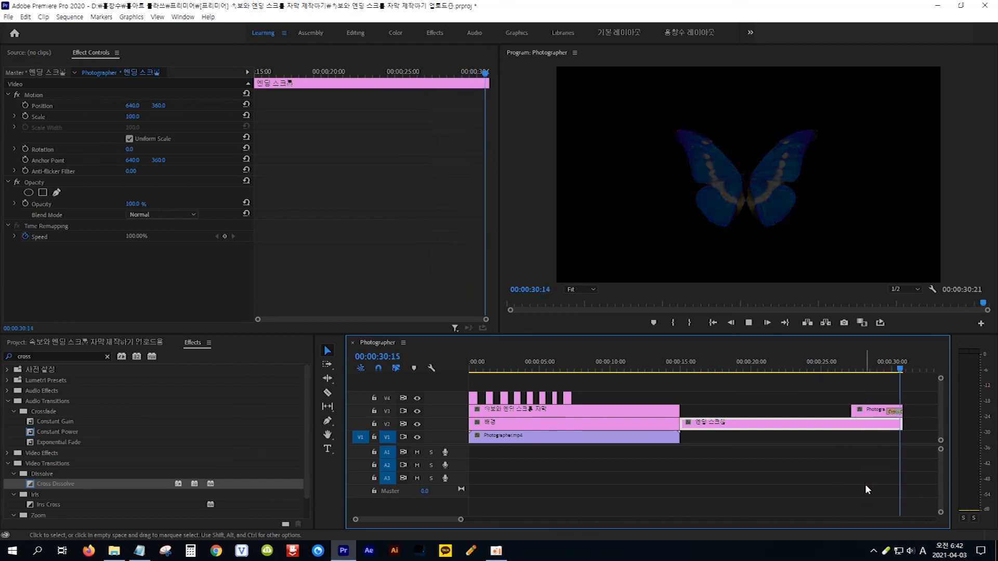
key("space")
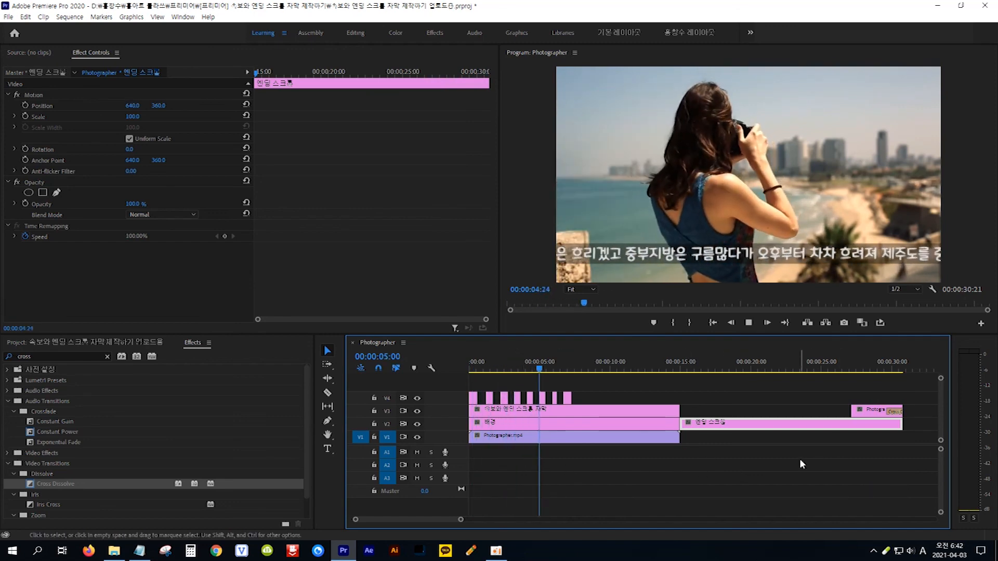
left_click_drag(691, 370, 794, 385)
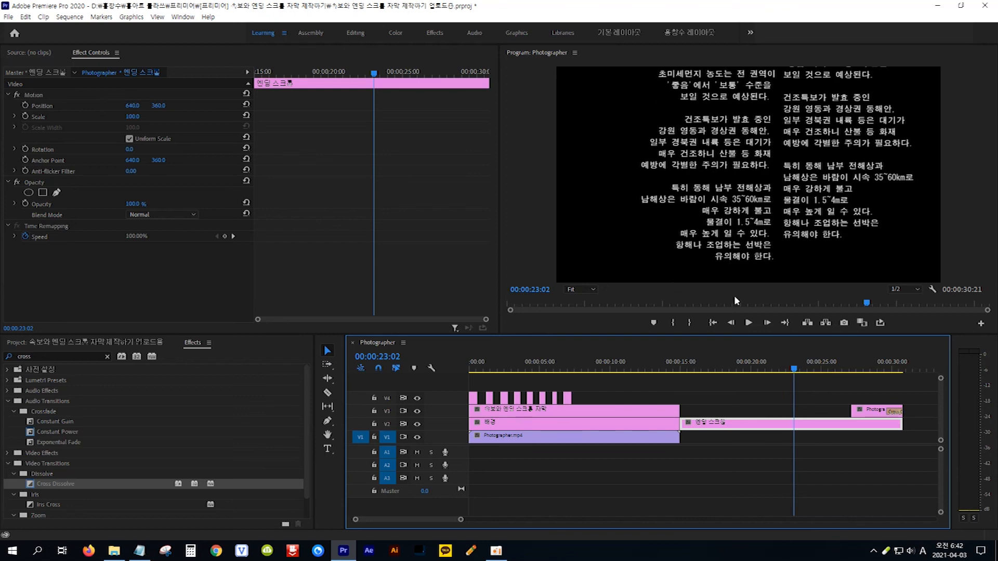
mouse_move(795, 371)
left_mouse_down()
mouse_move(804, 371)
mouse_move(790, 370)
left_mouse_up()
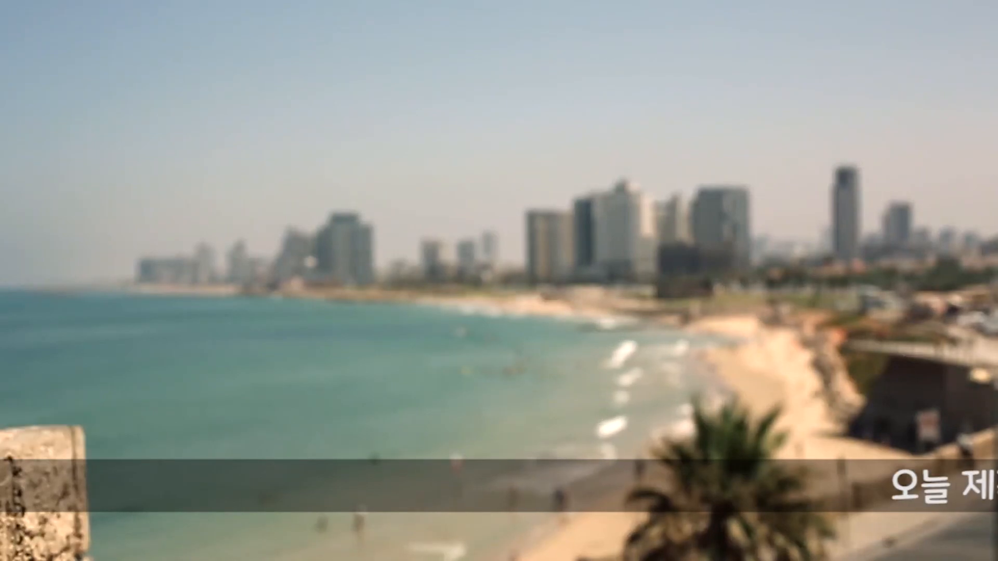